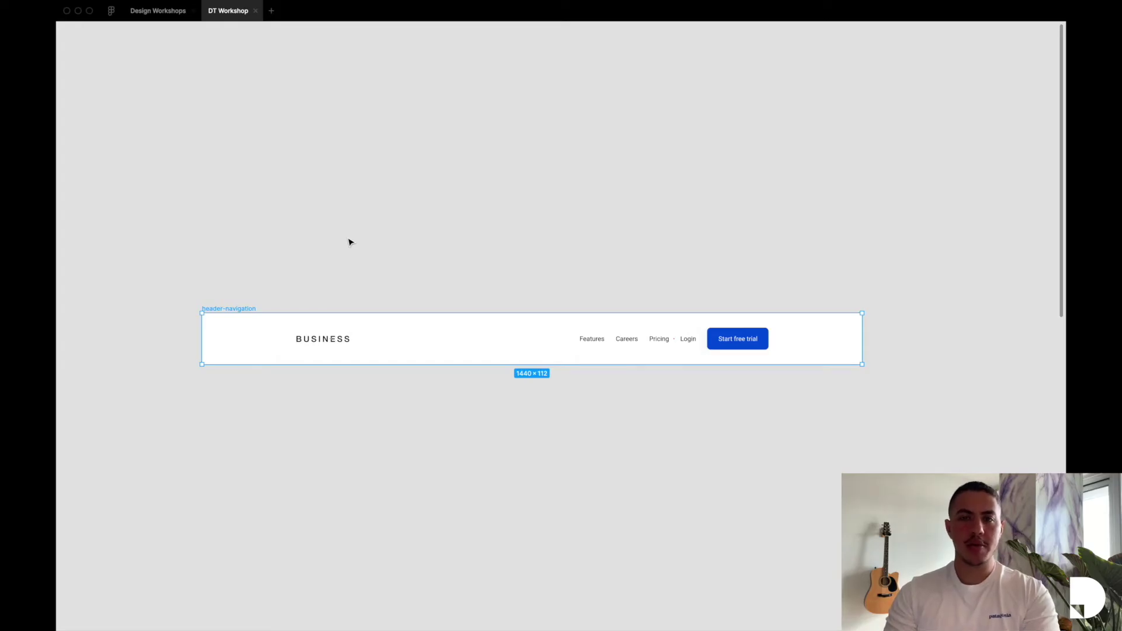
# - Examine the header-navigation frame's BUSINESS logo, its text links and the auto layout spacing of the links wrapper
pyautogui.press('super+backslash')
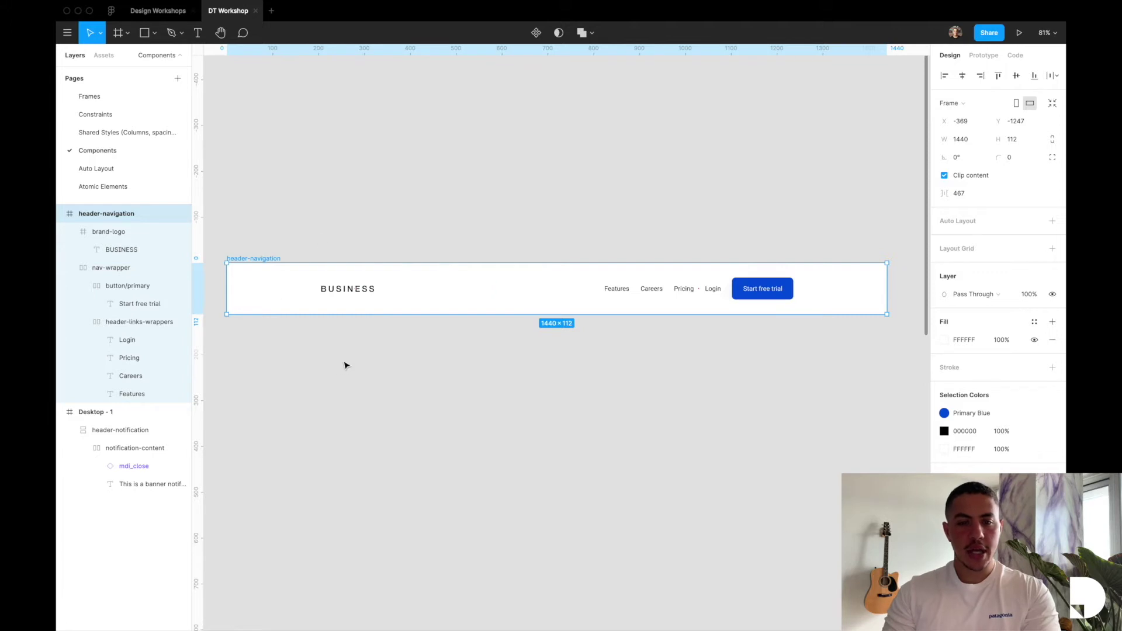
pyautogui.scroll(3, 351, 342)
pyautogui.click(115, 234)
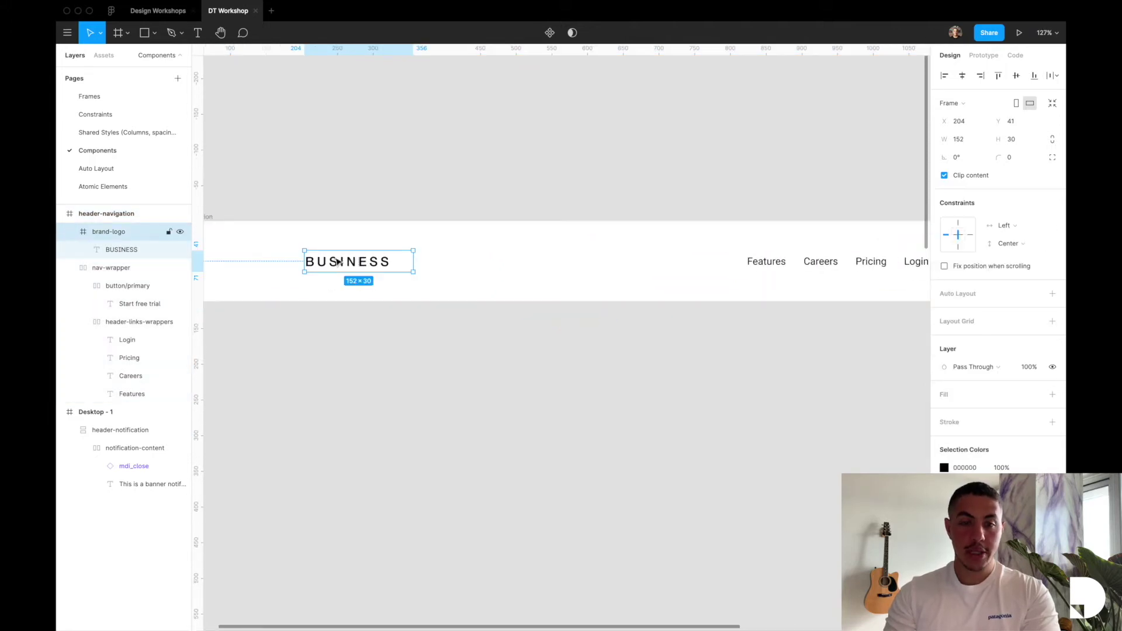
pyautogui.click(123, 251)
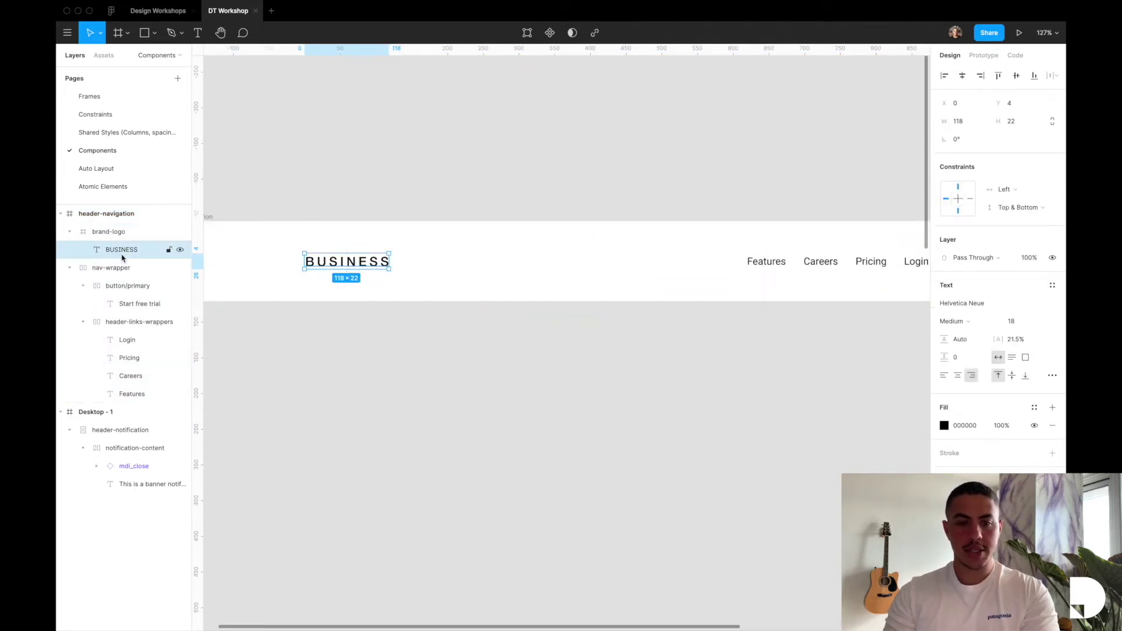
pyautogui.scroll(3, 500, 257)
pyautogui.click(500, 257)
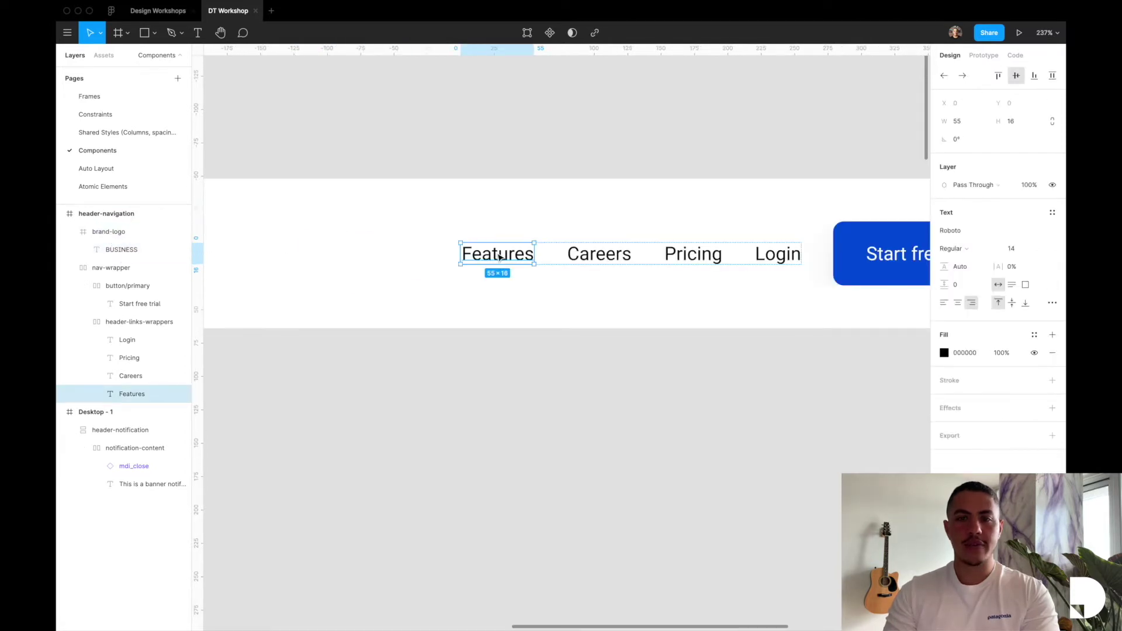
pyautogui.click(584, 261)
pyautogui.click(693, 256)
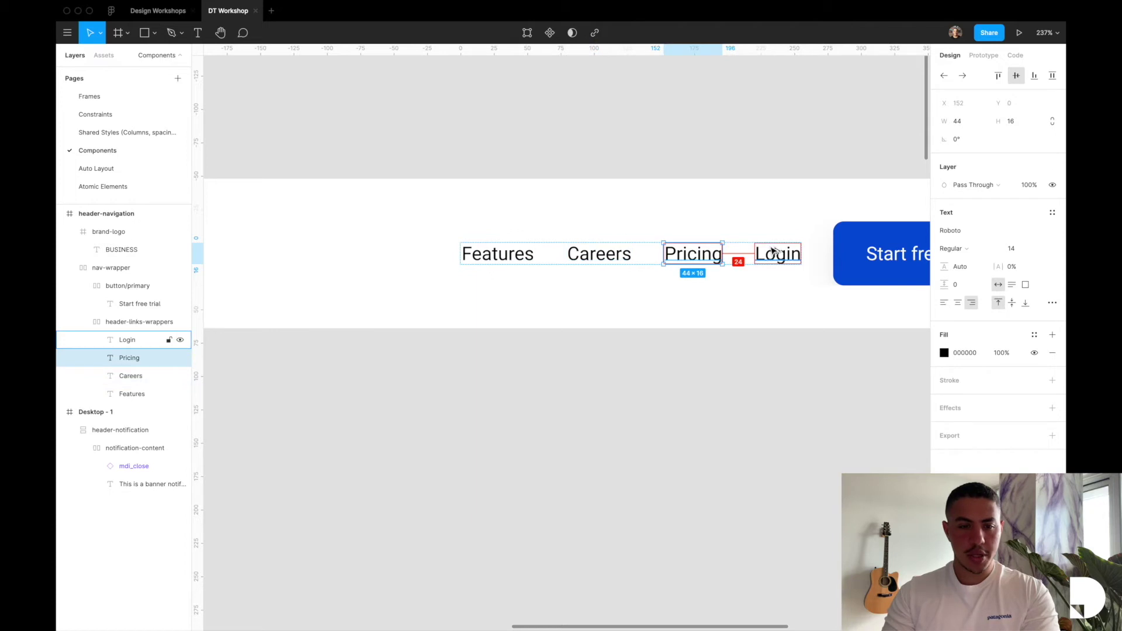
pyautogui.click(144, 322)
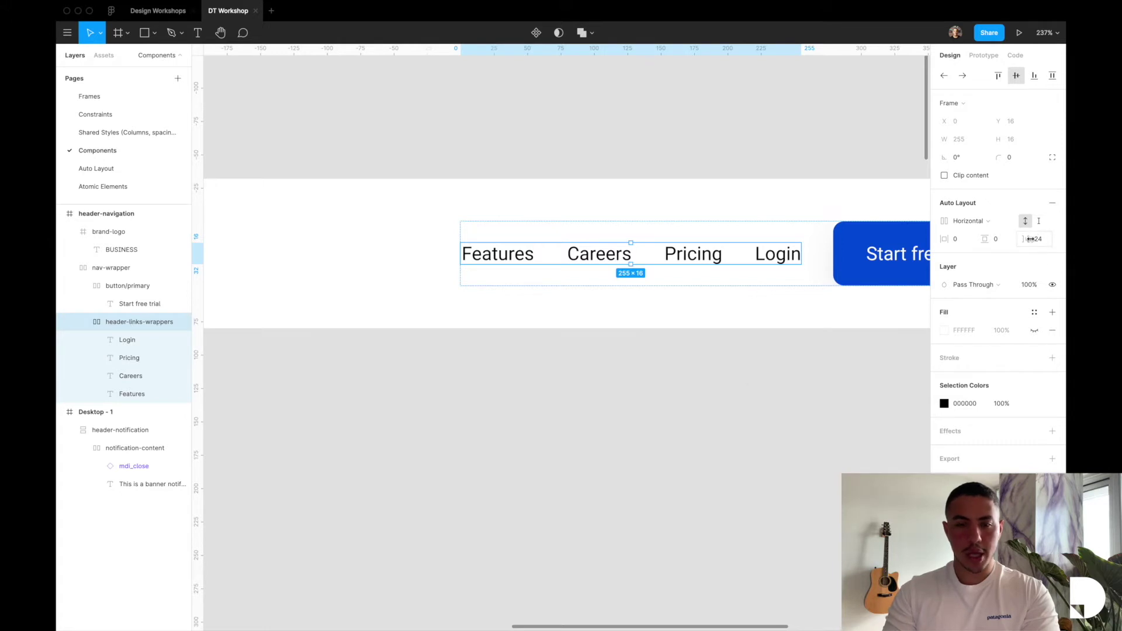
# - Change the Careers link text in the header navigation to "home"
pyautogui.click(598, 259)
pyautogui.doubleClick(597, 259)
pyautogui.write('home')
pyautogui.press('Escape')
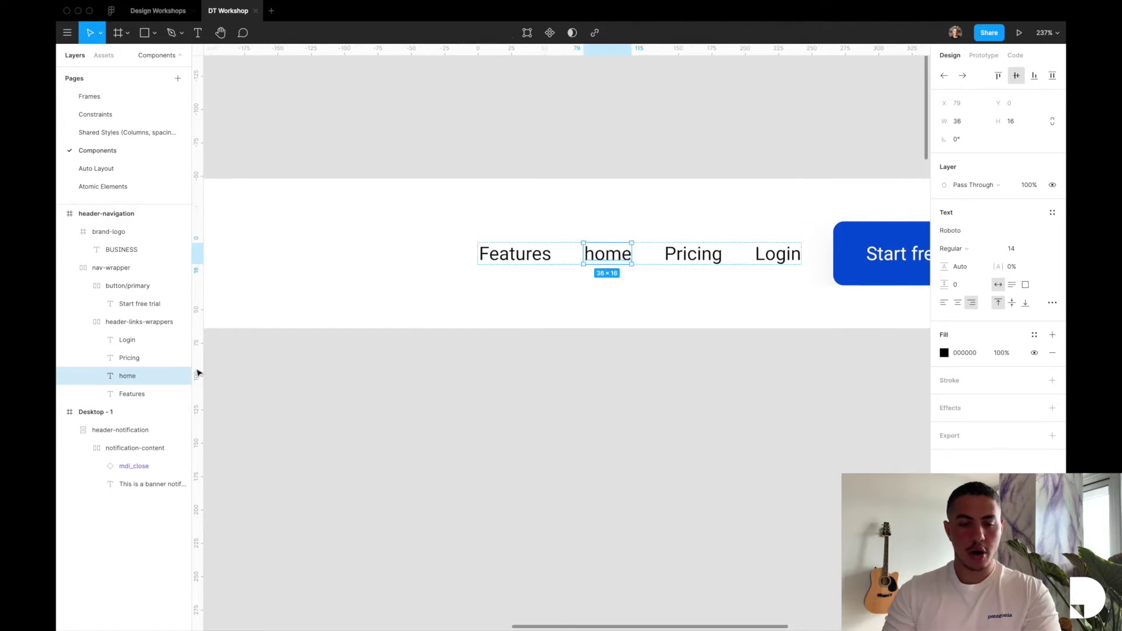
# - Duplicate the Features link within the links wrapper and measure the gap between the two copies
pyautogui.click(126, 392)
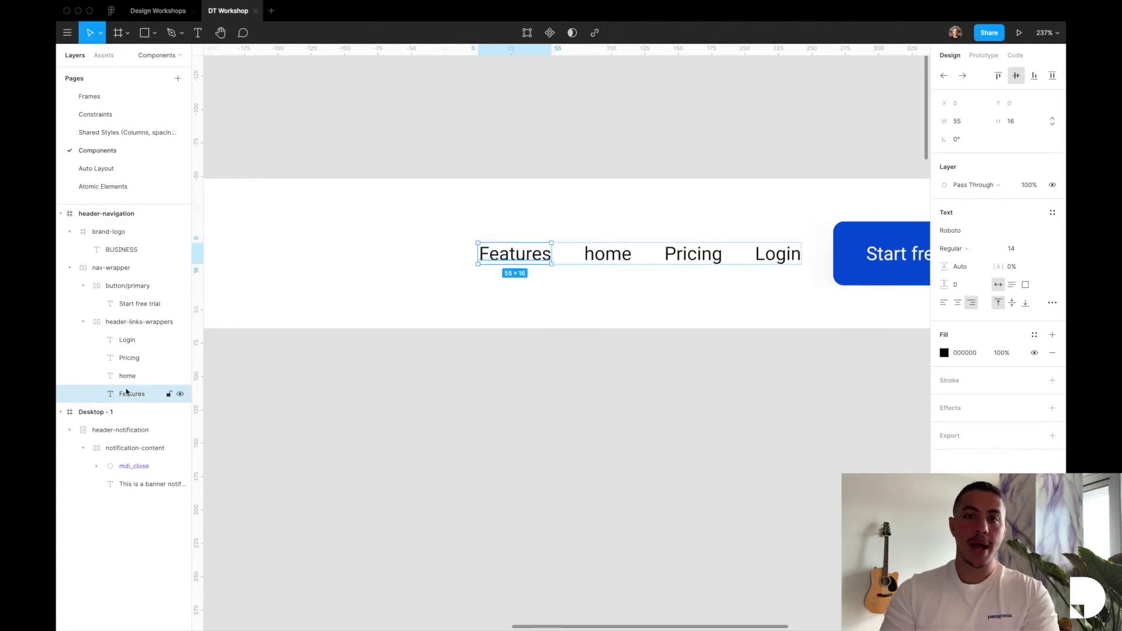
pyautogui.press('super+d')
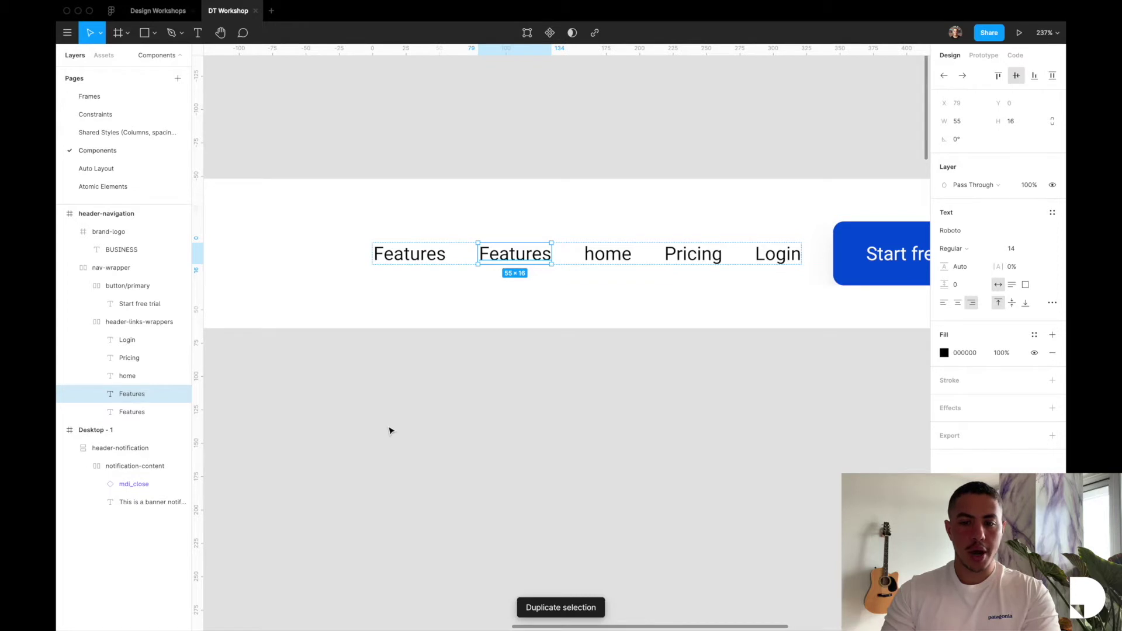
pyautogui.click(389, 429)
pyautogui.click(428, 261)
pyautogui.press('alt')
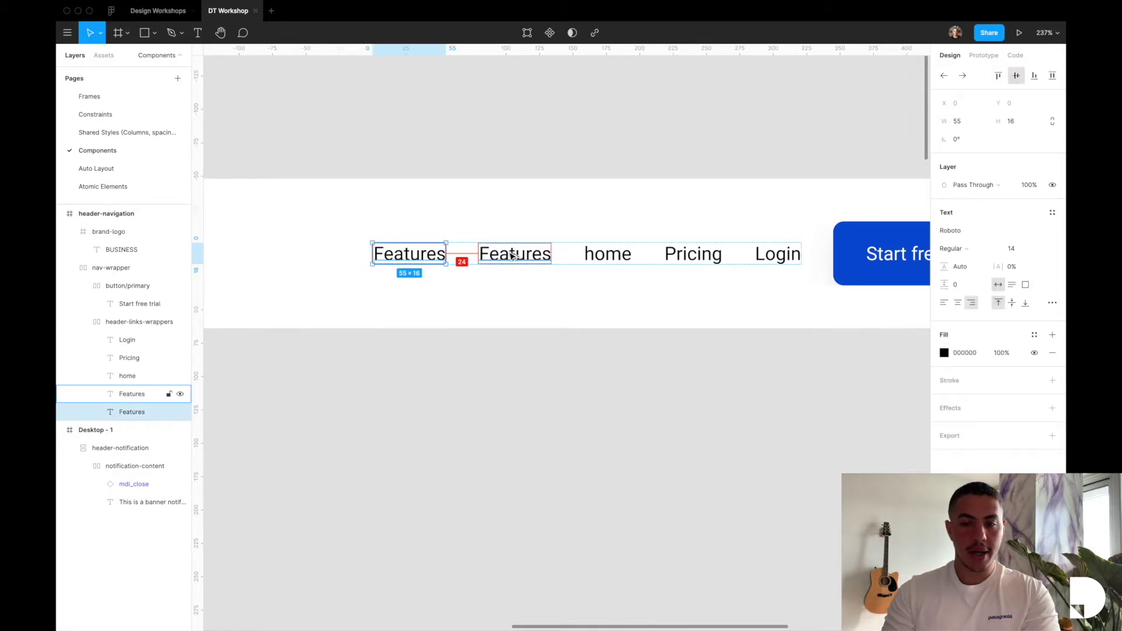
# - Undo the duplication of the Features link and the text change to the Careers link
pyautogui.press('super+z')
pyautogui.press('super+z')
pyautogui.press('super+z')
pyautogui.press('super+z')
pyautogui.press('super+z')
pyautogui.press('super+z')
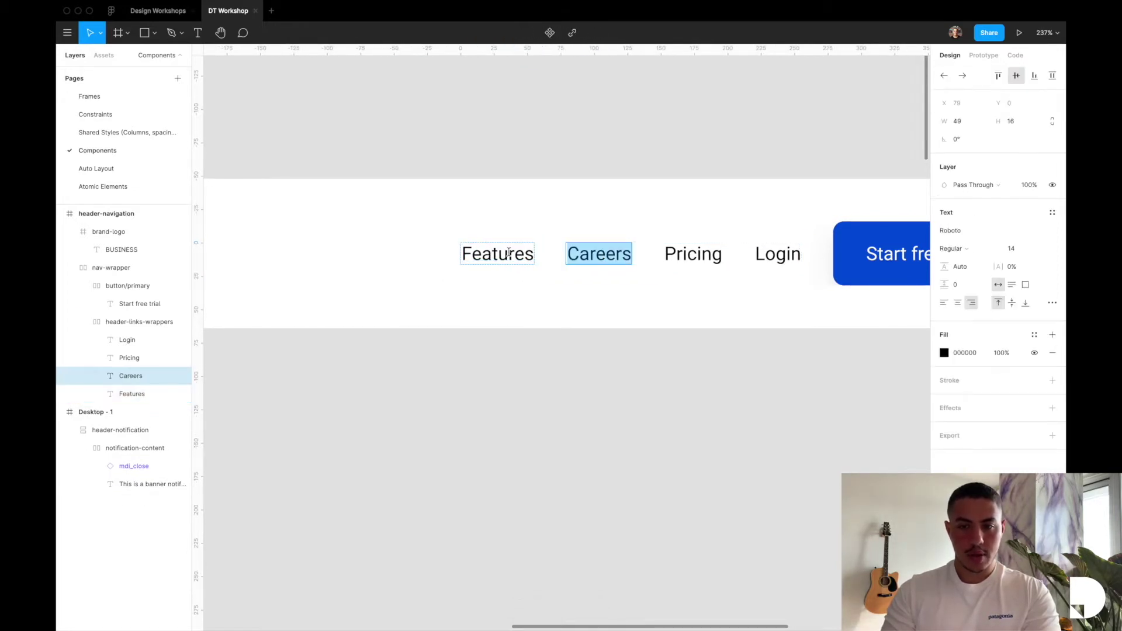
pyautogui.press('super+z')
pyautogui.press('super+z')
pyautogui.press('super+z')
pyautogui.press('super+z')
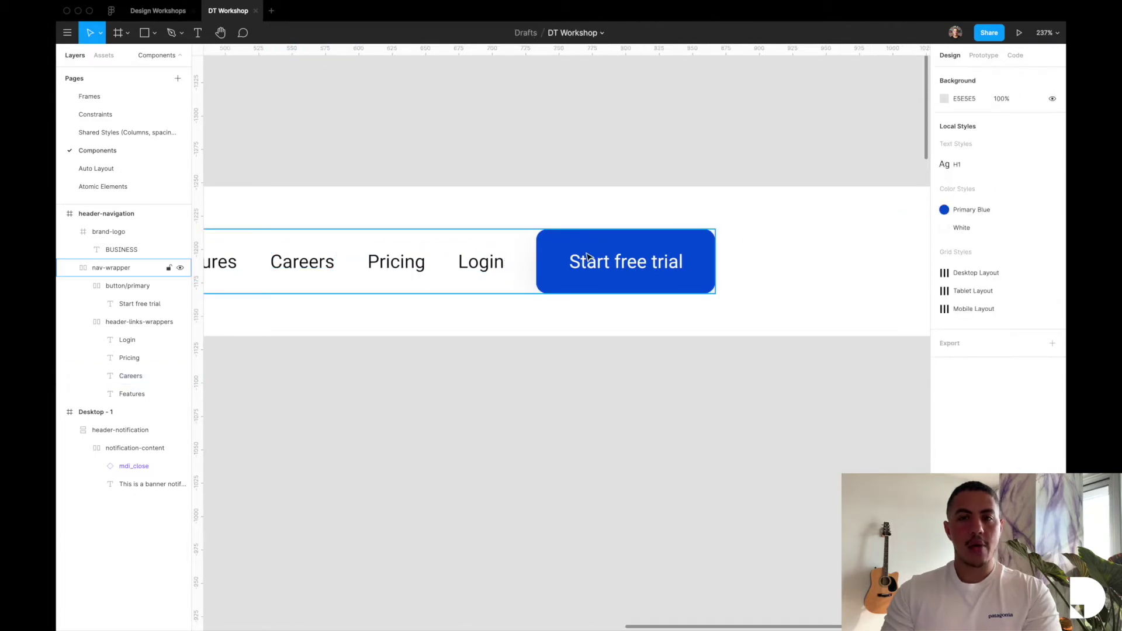
pyautogui.press('super+z')
pyautogui.press('super+z')
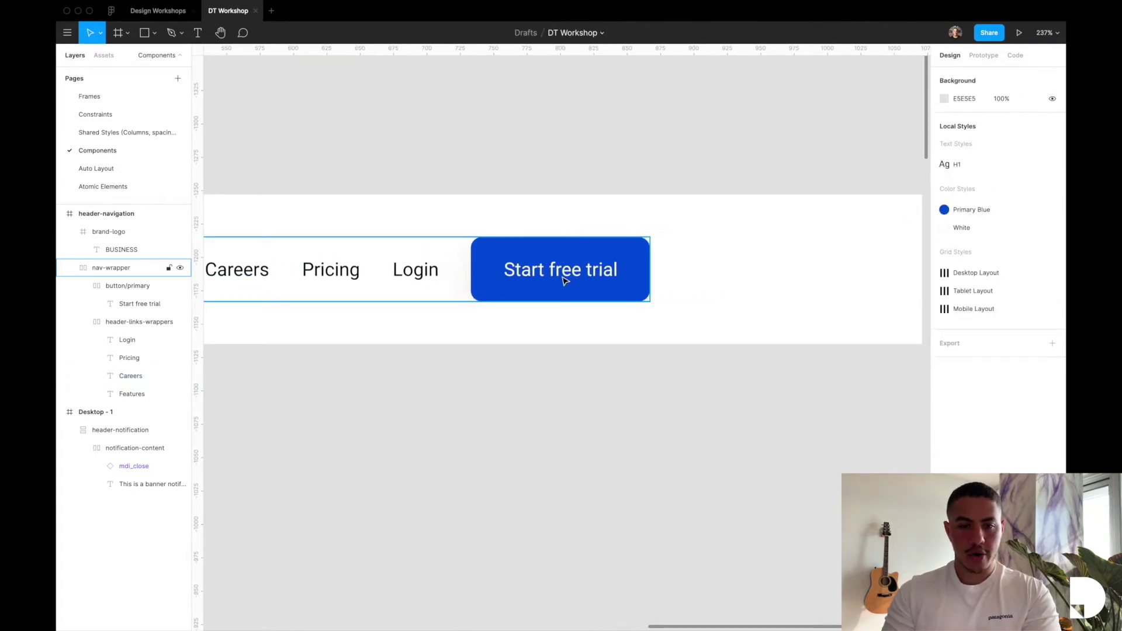
# - Inspect the Start free trial button's auto layout and measure the padding around its label
pyautogui.click(566, 282)
pyautogui.click(119, 285)
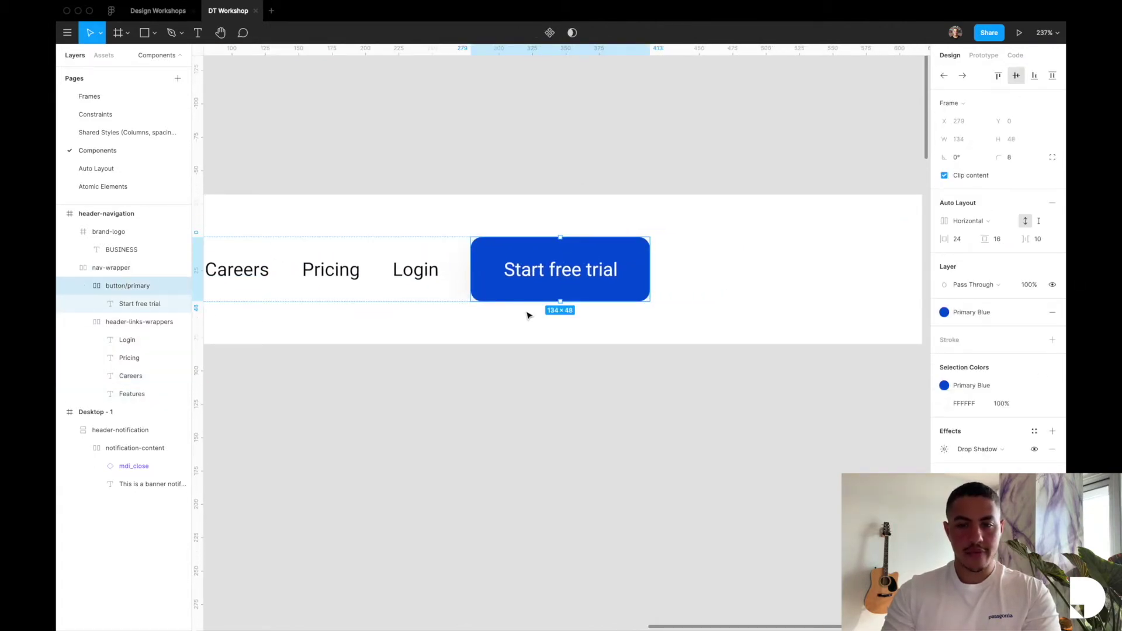
pyautogui.click(535, 275)
pyautogui.press('alt')
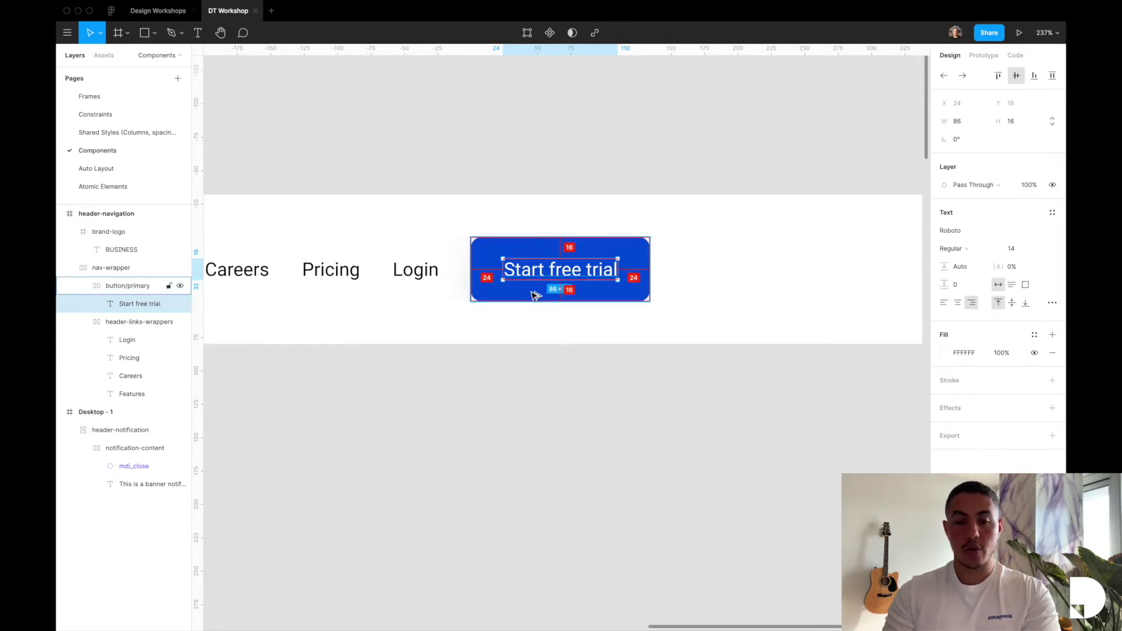
pyautogui.click(116, 286)
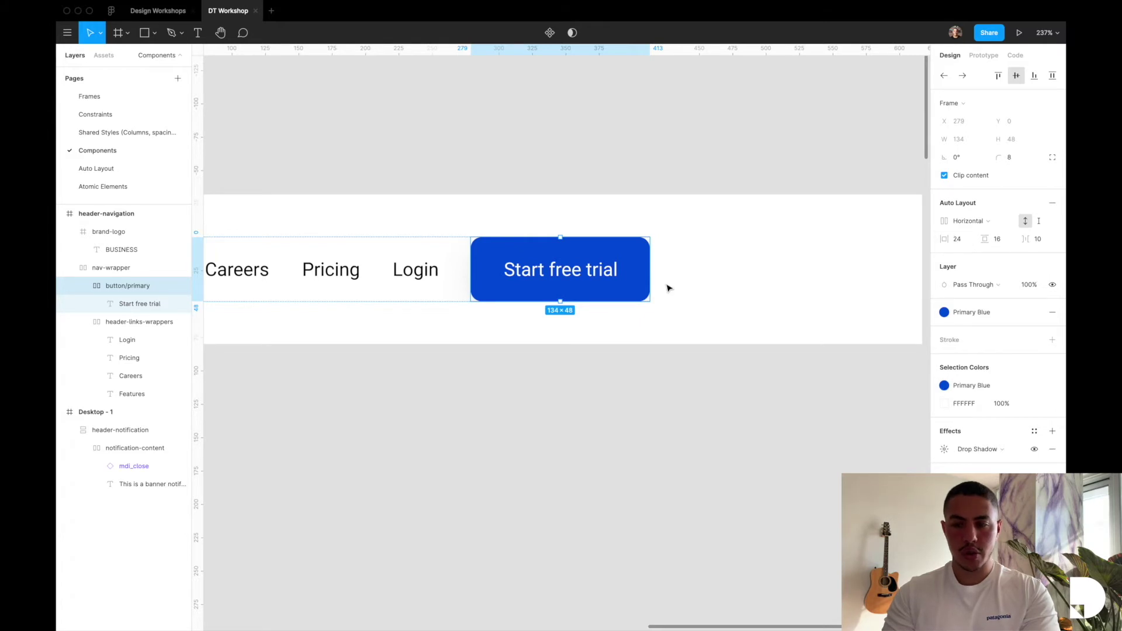
# - Change the Start free trial button's label to "cta" and measure the button's gap to the links
pyautogui.doubleClick(543, 270)
pyautogui.doubleClick(538, 269)
pyautogui.write('cta')
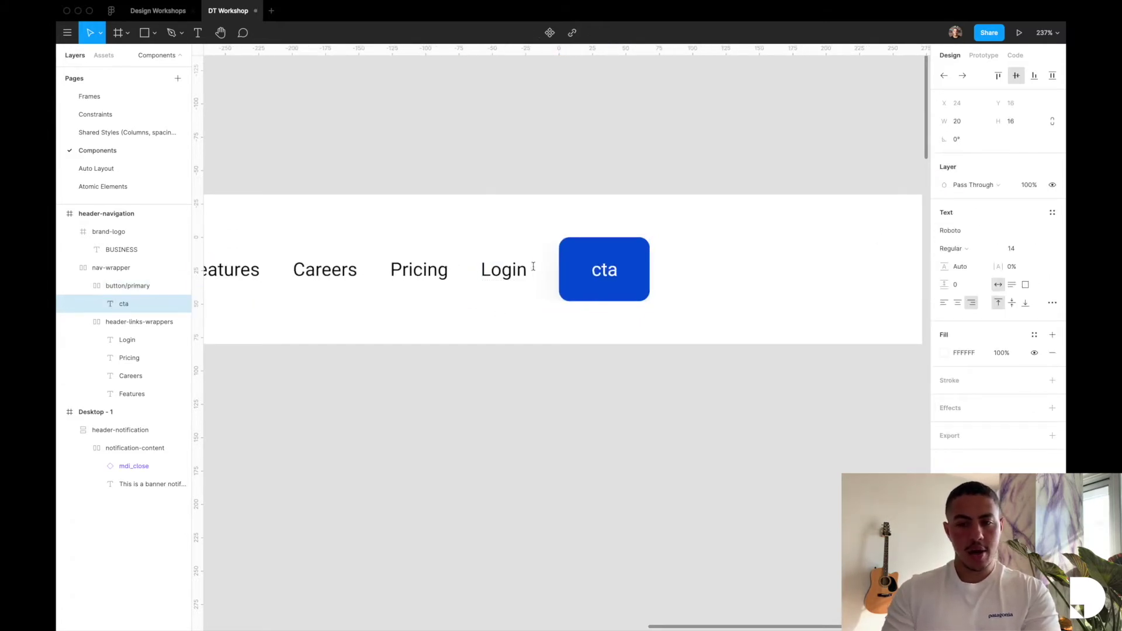
pyautogui.press('Escape')
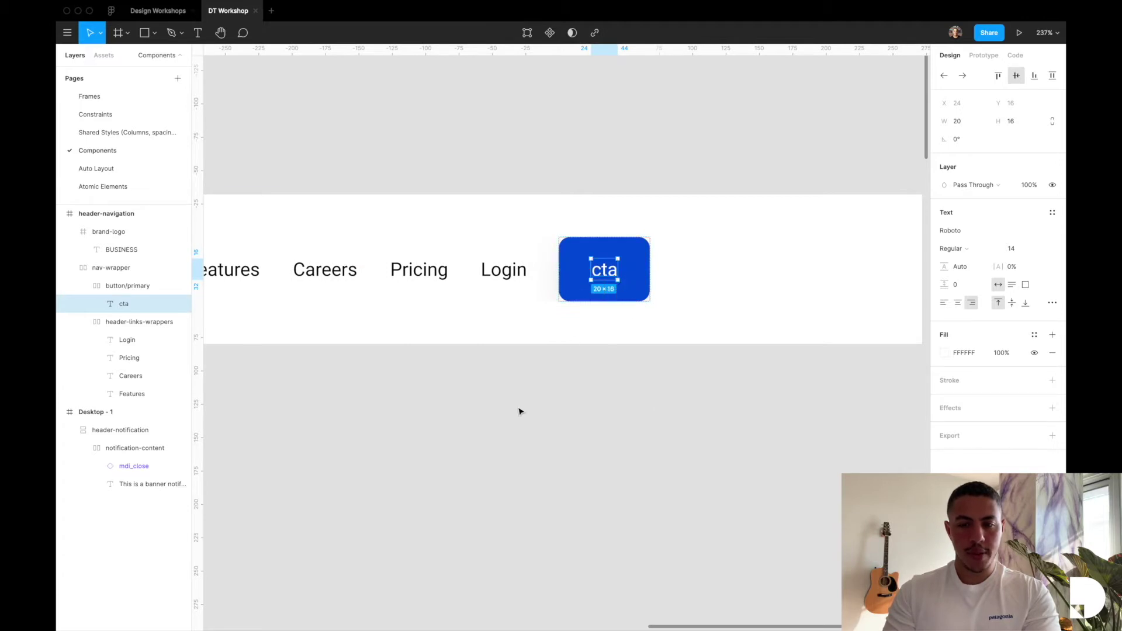
pyautogui.press('Escape')
pyautogui.press('alt')
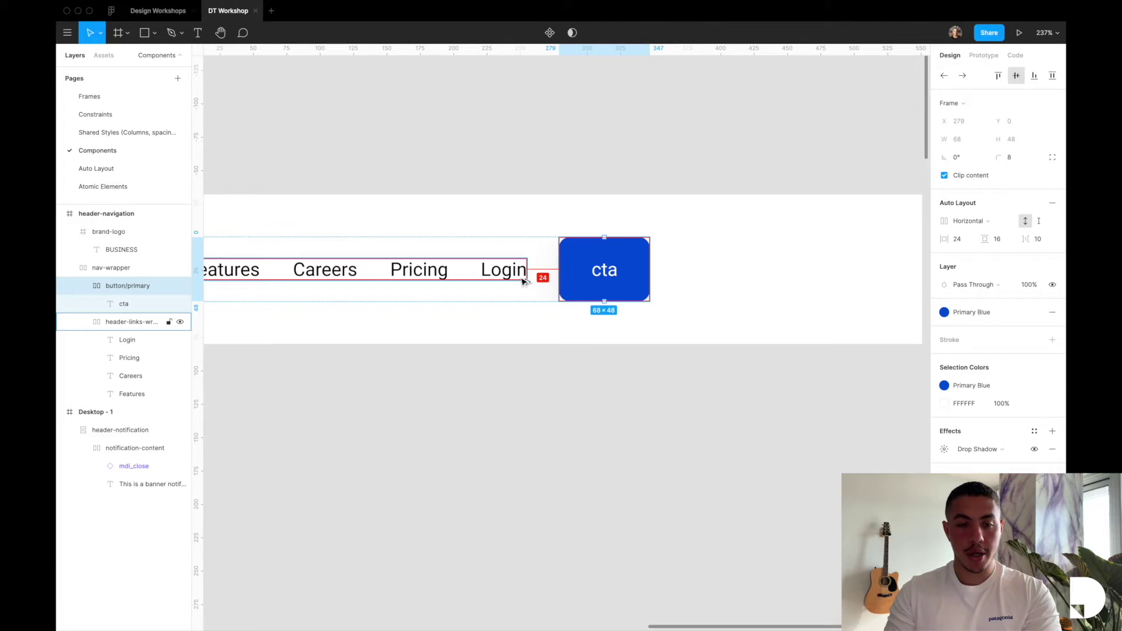
# - Inspect the nav-wrapper's auto layout and set the button label back to "Start free trial"
pyautogui.click(122, 267)
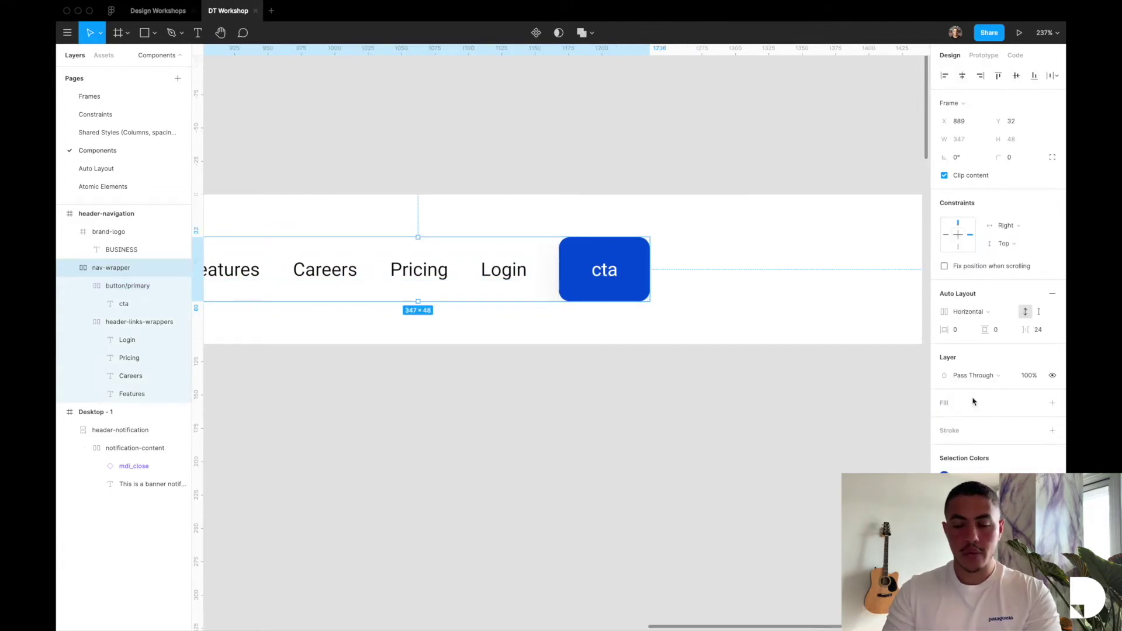
pyautogui.click(595, 277)
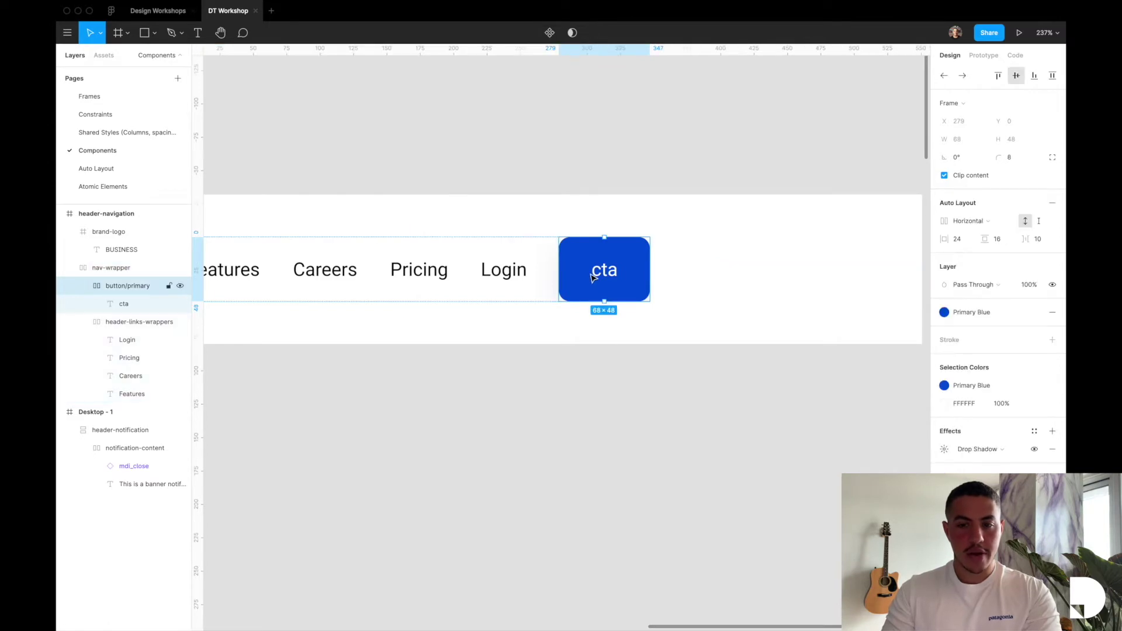
pyautogui.doubleClick(597, 277)
pyautogui.write('Start free trial')
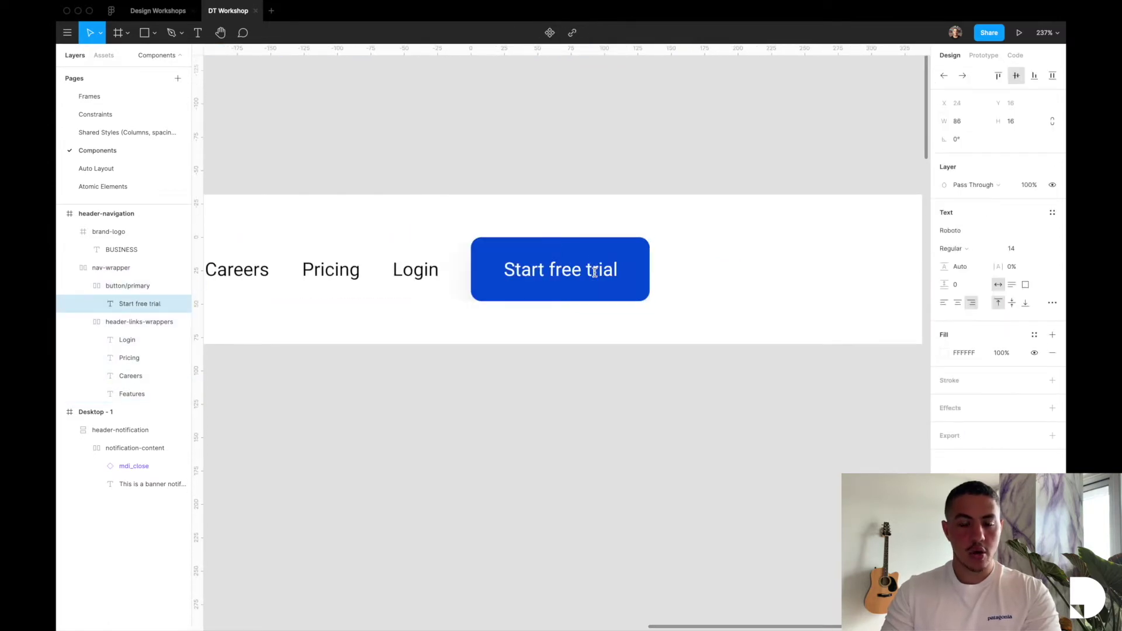
pyautogui.press('Escape')
# - Check the spacing between the Start free trial button and the links inside the nav-wrapper
pyautogui.click(471, 376)
pyautogui.click(476, 295)
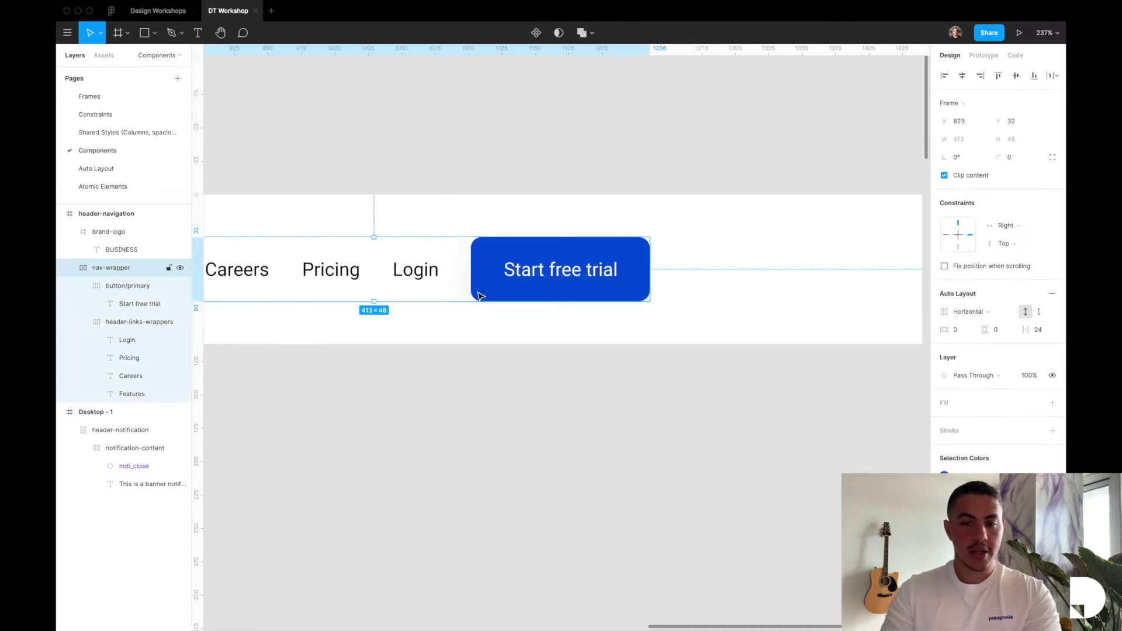
pyautogui.click(475, 295)
pyautogui.press('alt')
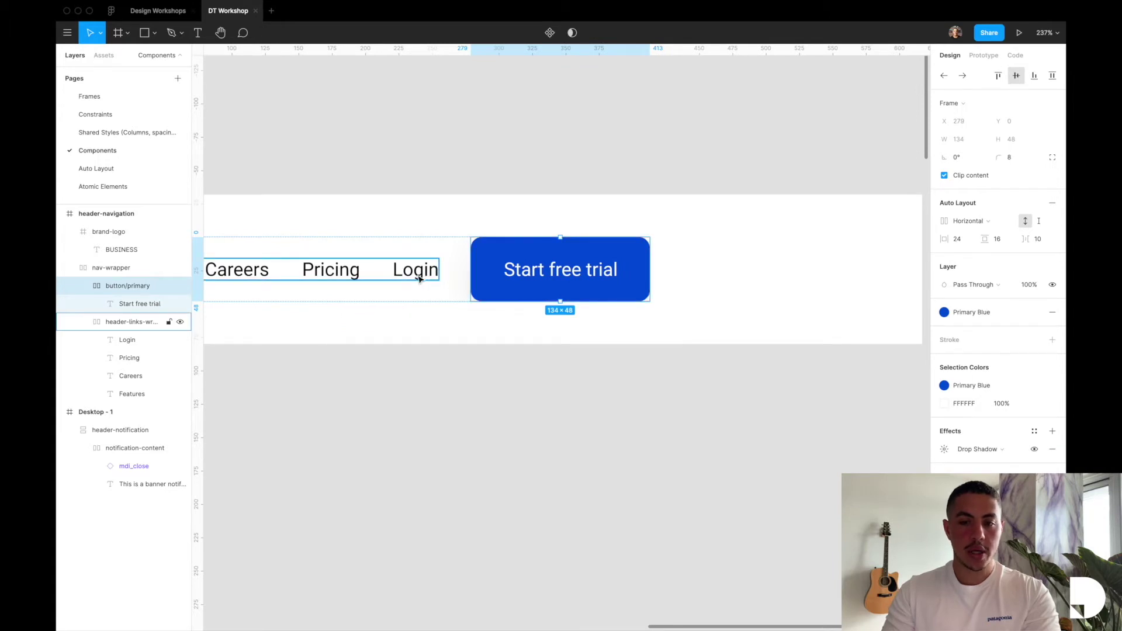
pyautogui.scroll(-5, 427, 292)
pyautogui.click(439, 319)
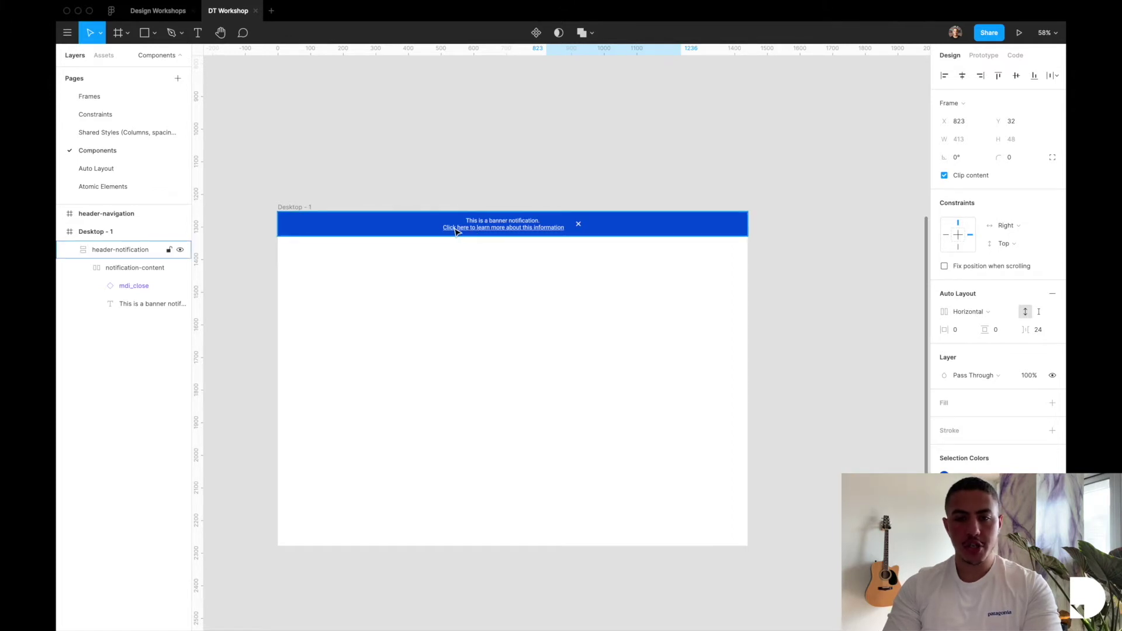
# - Remove the line break in the Desktop - 1 banner notification text so both sentences sit on one line
pyautogui.scroll(3, 456, 224)
pyautogui.click(509, 233)
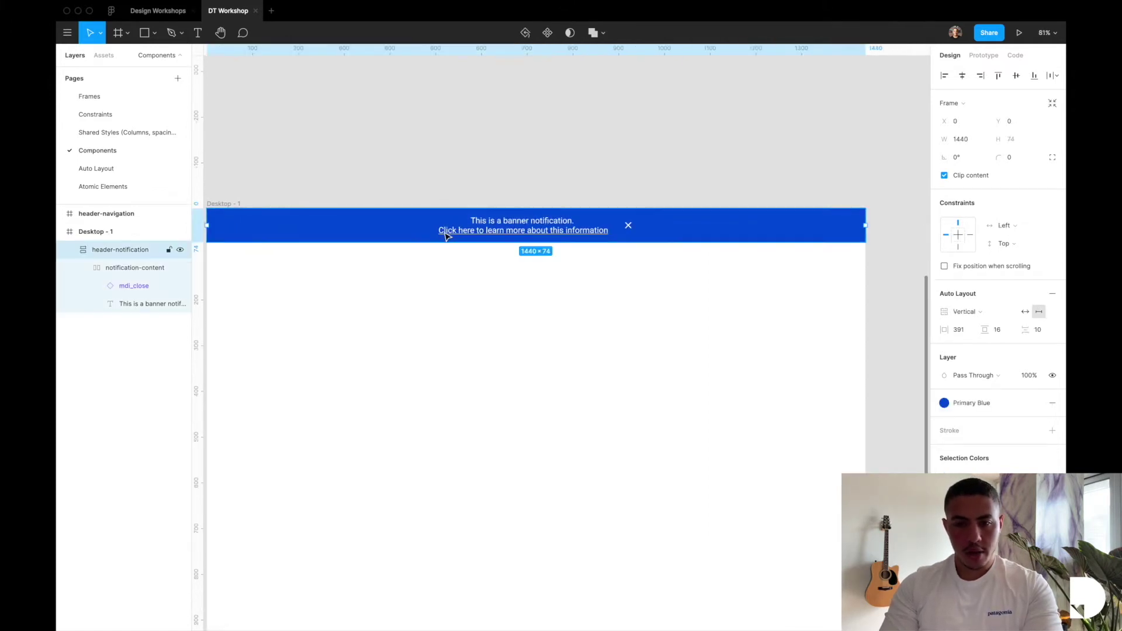
pyautogui.click(506, 232)
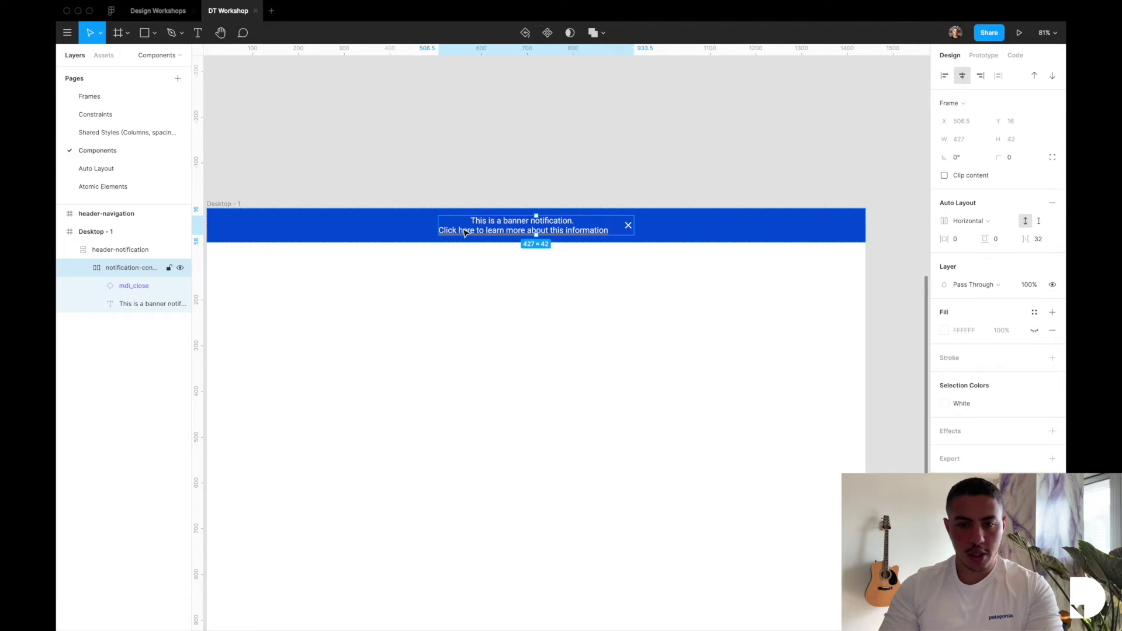
pyautogui.click(505, 232)
pyautogui.press('Return')
pyautogui.click(441, 230)
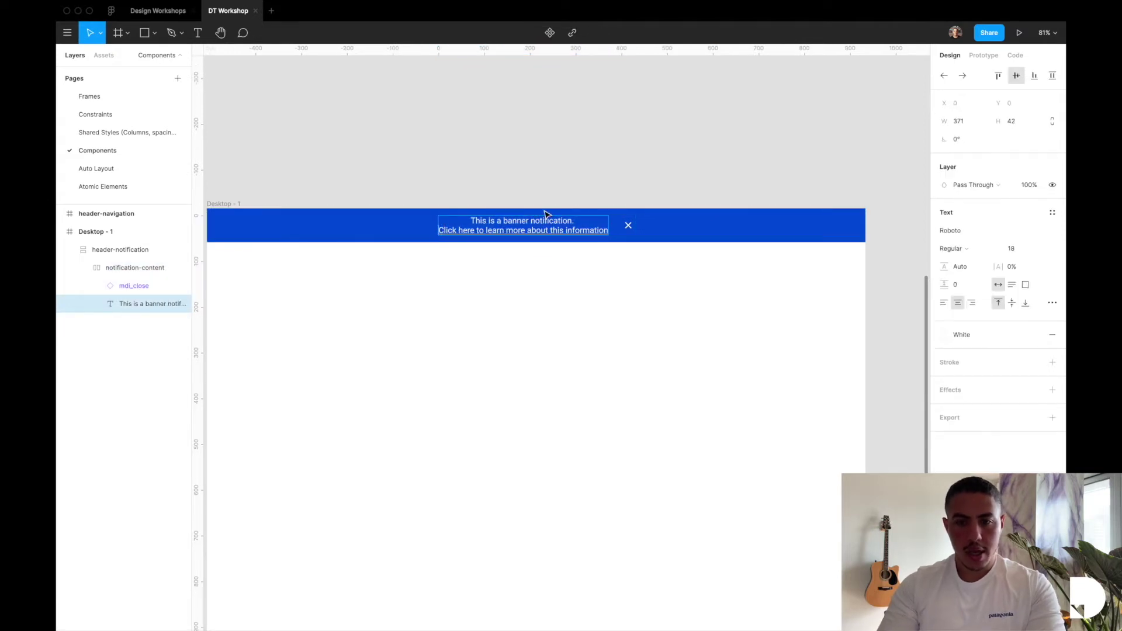
pyautogui.press('BackSpace')
pyautogui.press('Escape')
pyautogui.click(543, 266)
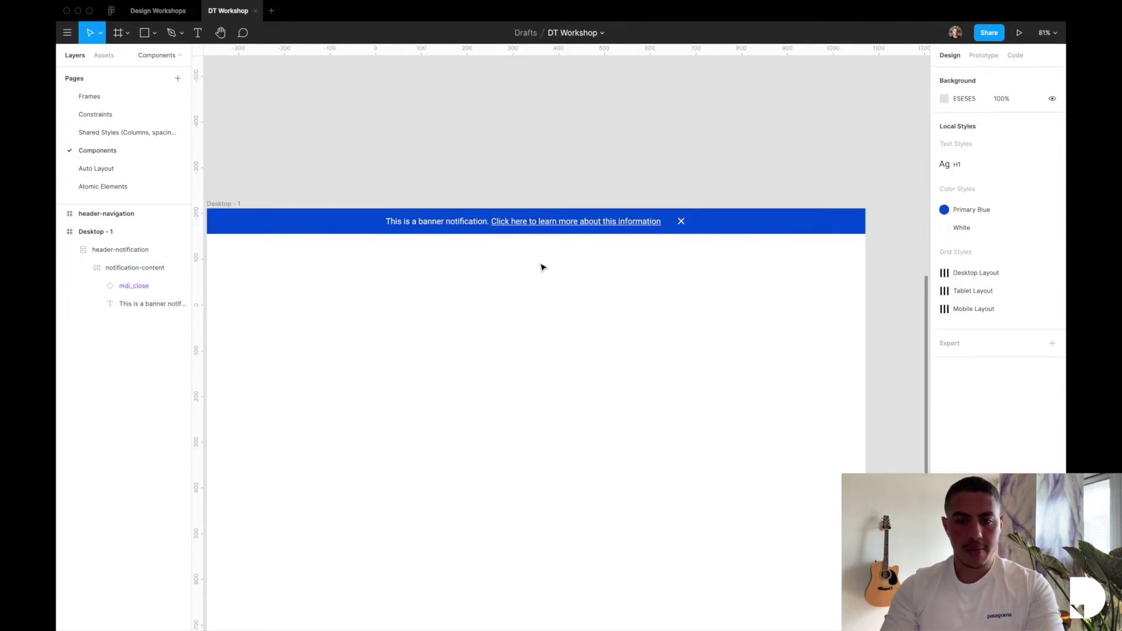
# - Draw a frame about 97 px high below the banner on Desktop - 1, spanning the full 1440 px width
pyautogui.scroll(-2, 541, 267)
pyautogui.scroll(-1, 543, 267)
pyautogui.hscroll(-1, 542, 267)
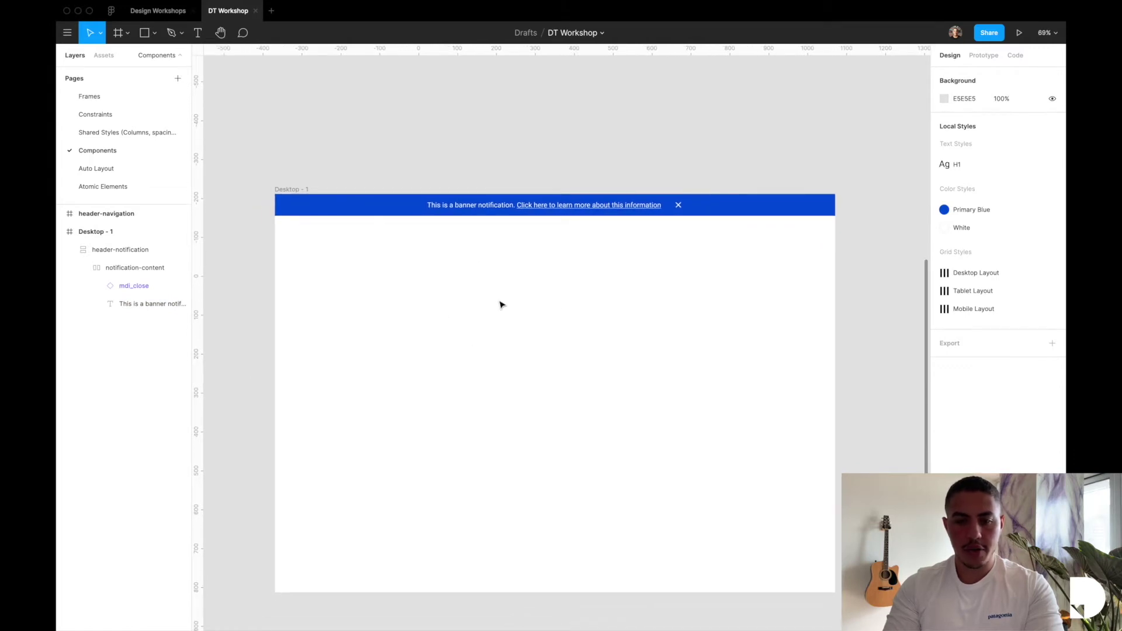
pyautogui.press('f')
pyautogui.moveTo(324, 244); pyautogui.dragTo(836, 282)
pyautogui.moveTo(324, 269); pyautogui.dragTo(277, 270)
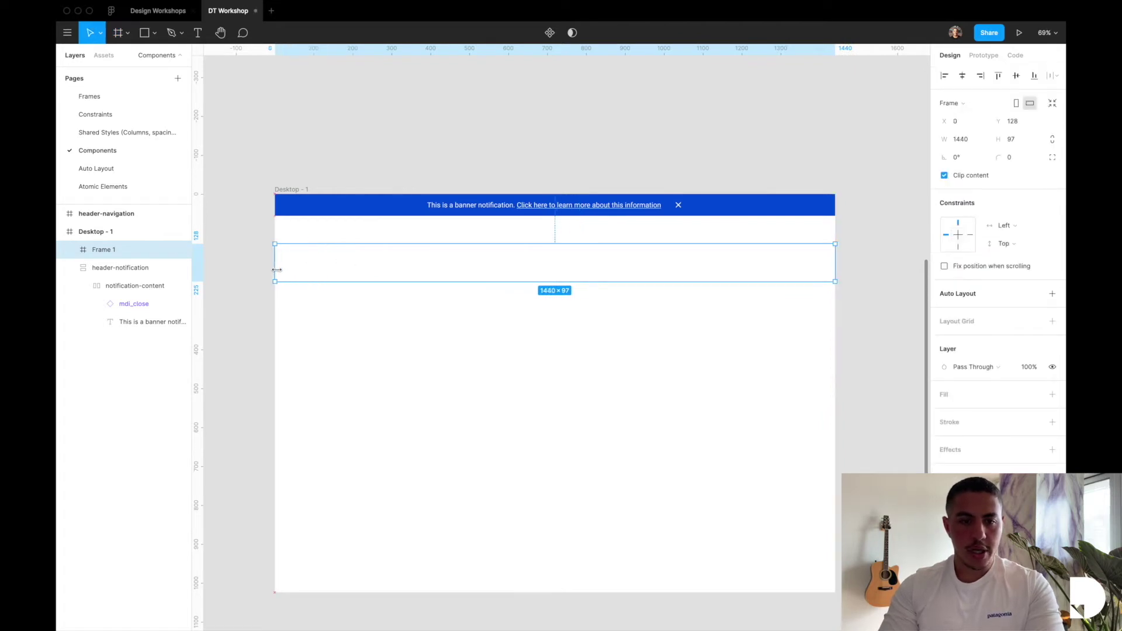
# - Rename the new frame below the banner as "hedaer-nav"
pyautogui.doubleClick(118, 253)
pyautogui.write('he')
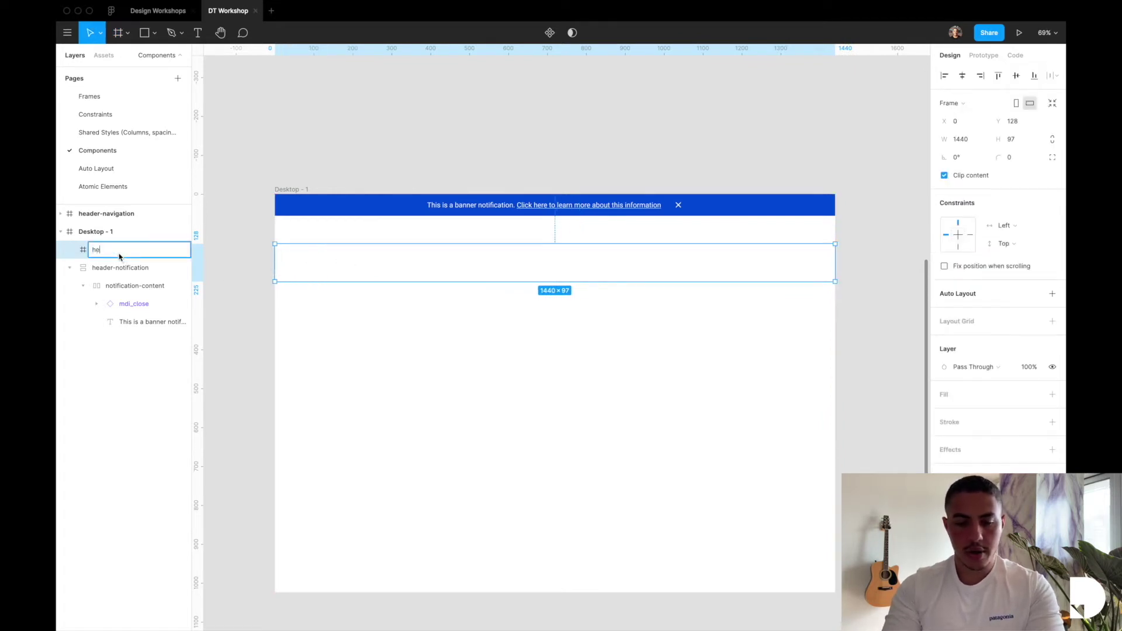
pyautogui.write('daer-nav')
pyautogui.press('Return')
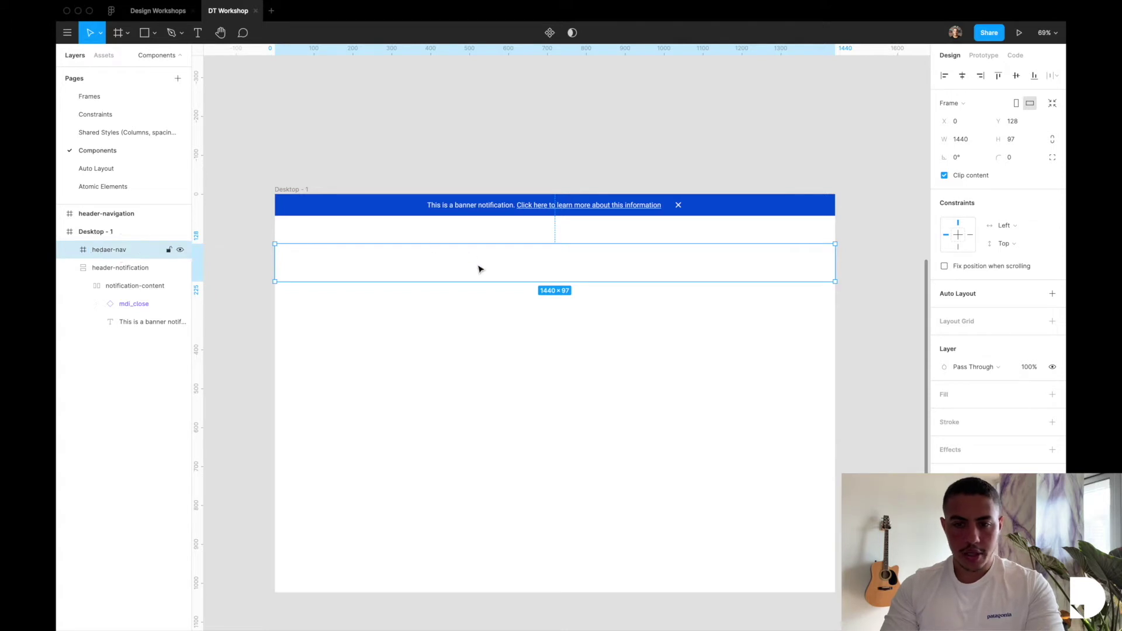
# - Place the hedaer-nav frame directly beneath the banner with a height of about 109 px and show the column layout grid
pyautogui.moveTo(504, 266); pyautogui.dragTo(551, 258)
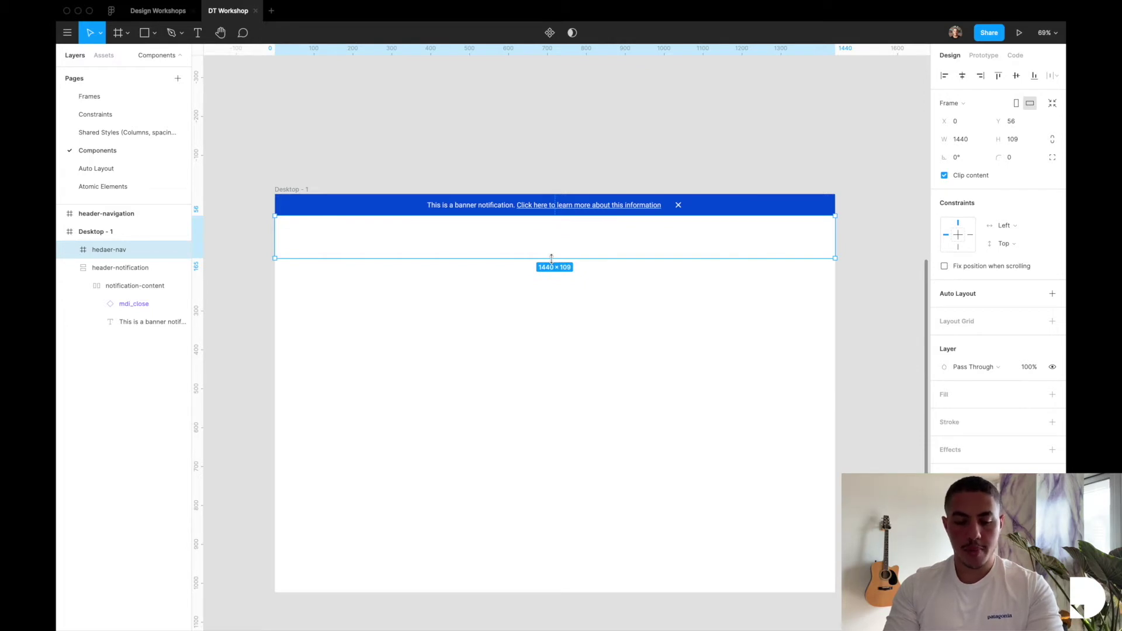
pyautogui.hotkey('ctrl', 'g')
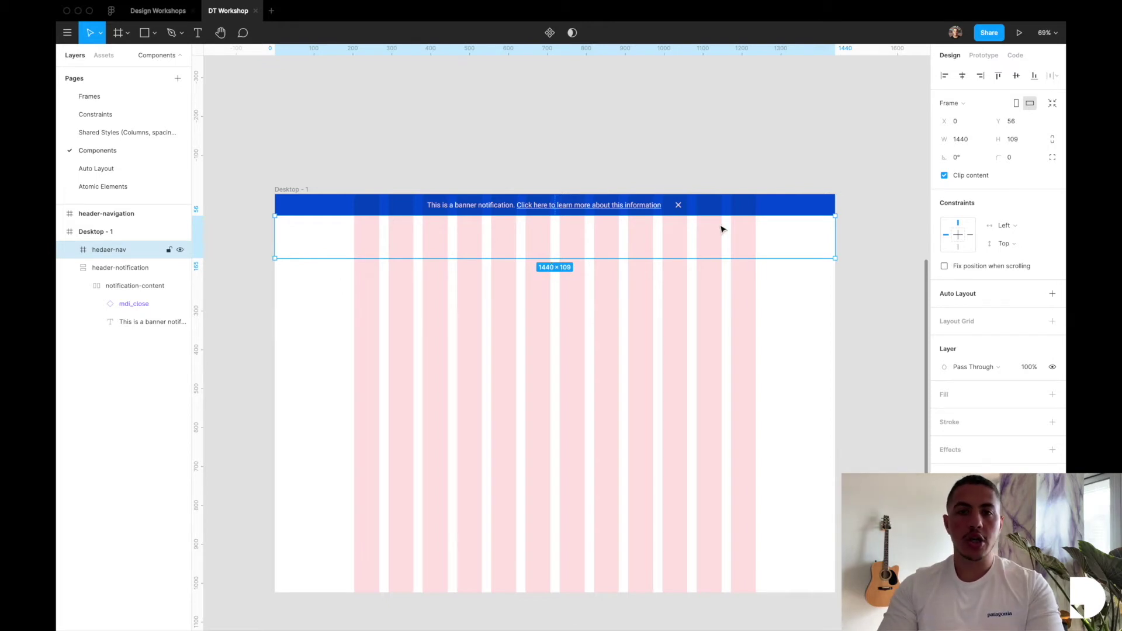
# - Add the text "This is a button" over the last two columns of the hedaer-nav frame and set it to auto width
pyautogui.scroll(5, 733, 238)
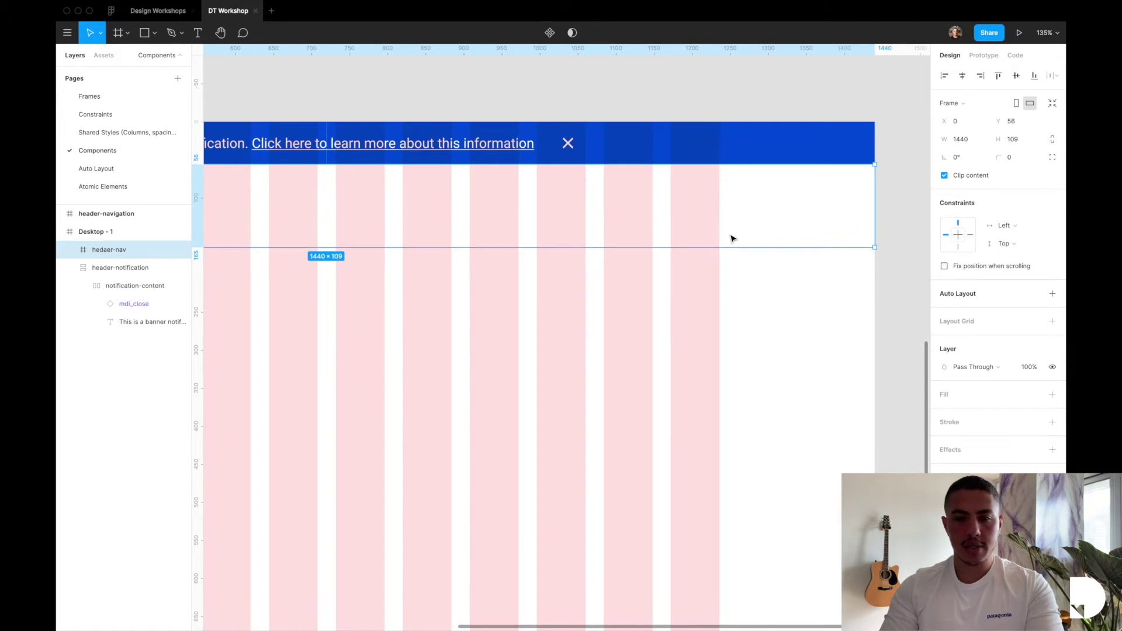
pyautogui.scroll(3, 672, 245)
pyautogui.press('t')
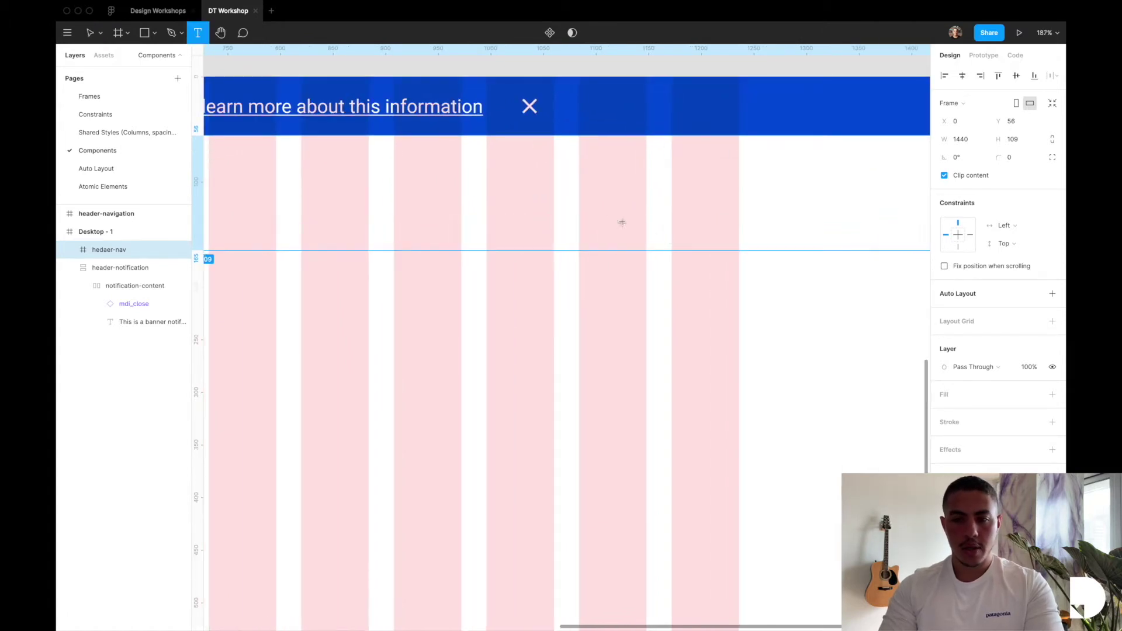
pyautogui.moveTo(581, 188); pyautogui.dragTo(720, 215)
pyautogui.write('This is a button')
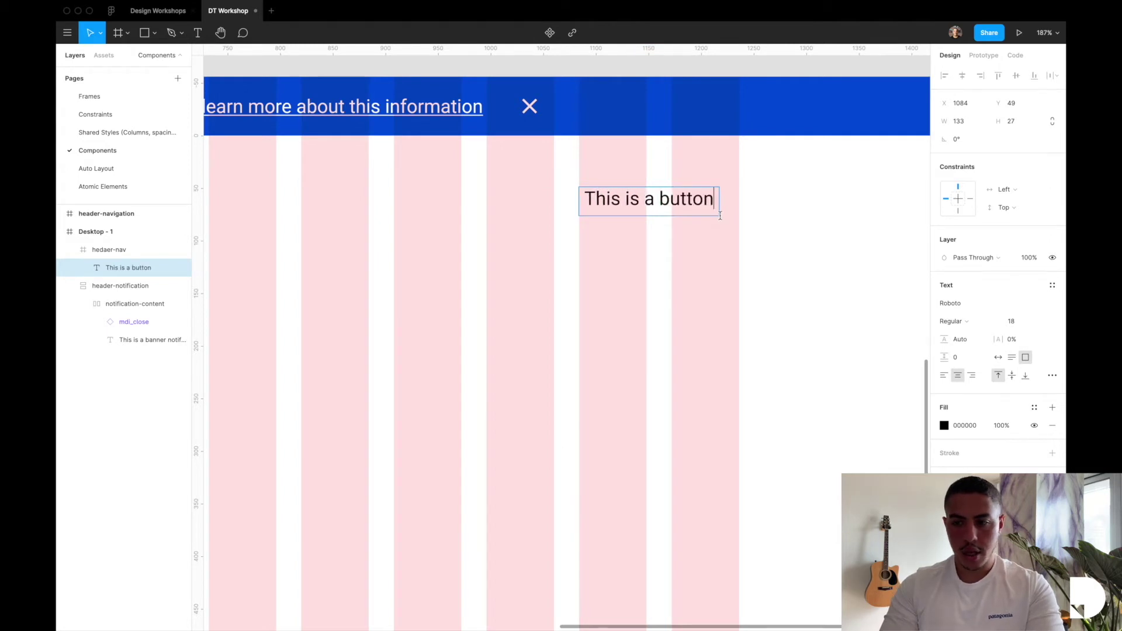
pyautogui.press('Escape')
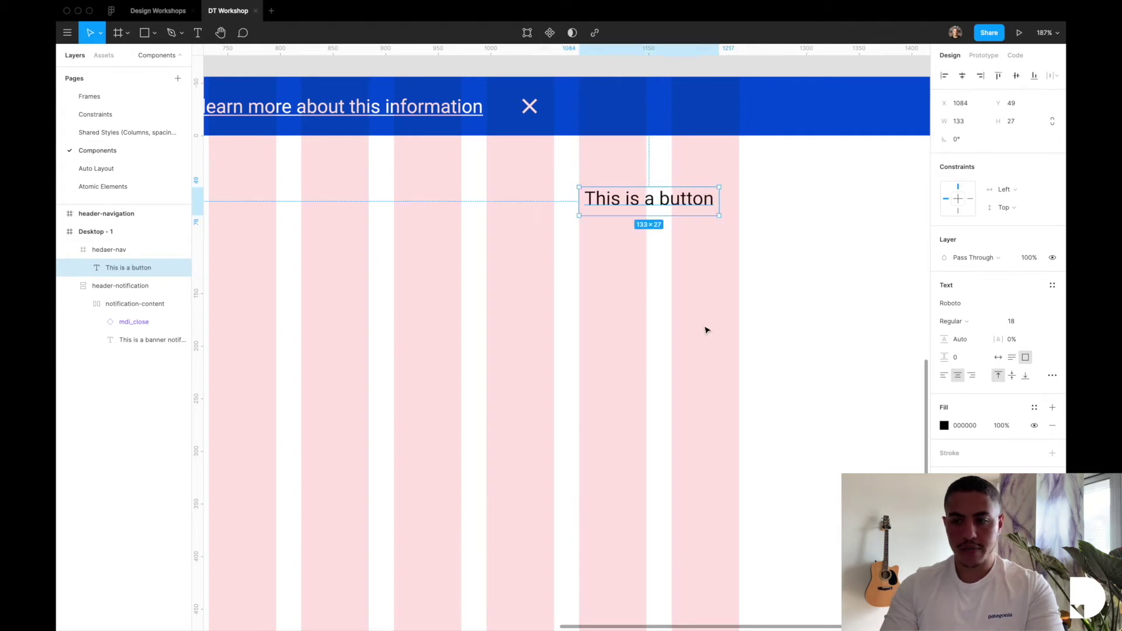
pyautogui.click(998, 358)
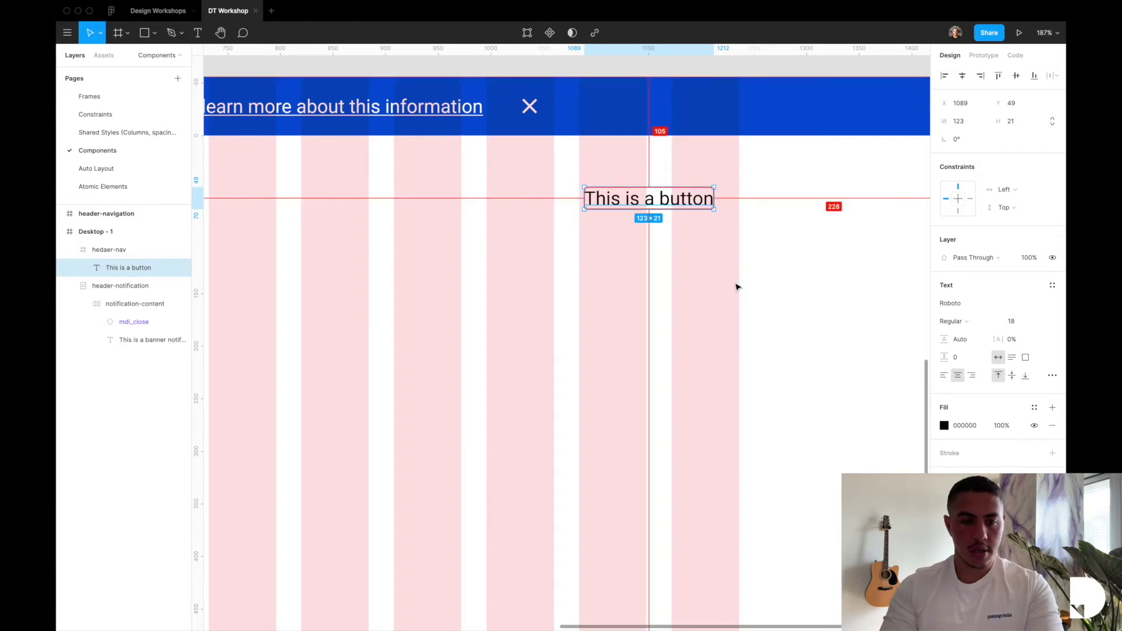
# - Wrap the "This is a button" text in its own frame and rename that frame as "button"
pyautogui.press('super+alt+g')
pyautogui.doubleClick(134, 270)
pyautogui.write('button')
pyautogui.press('Return')
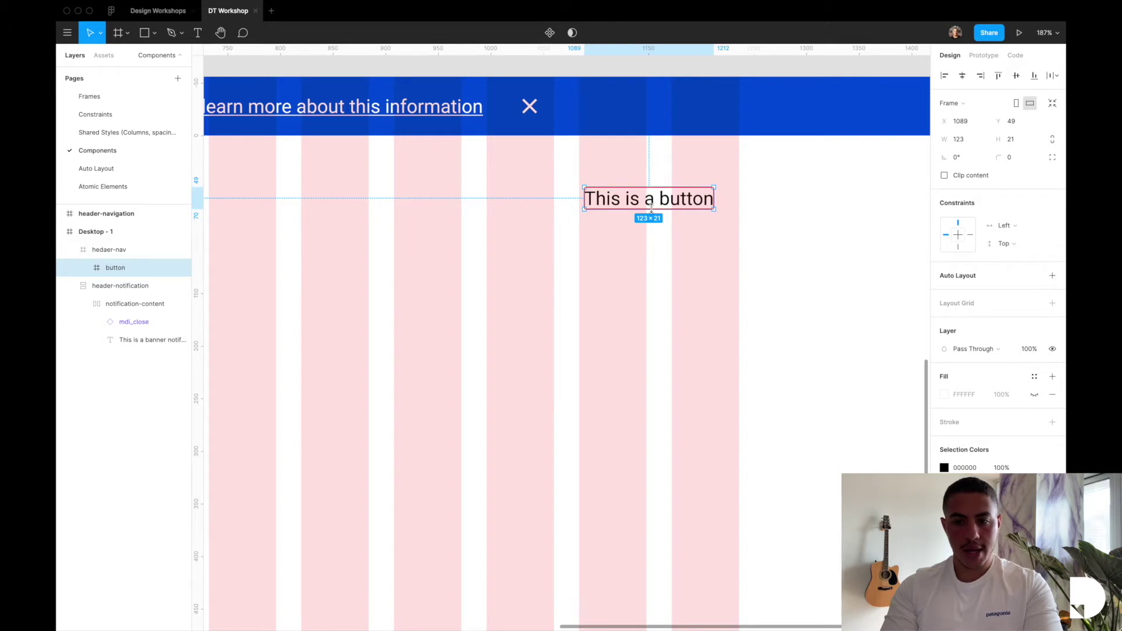
# - Enlarge the button frame evenly around its text to about 171 × 53 px and apply horizontal auto layout
pyautogui.moveTo(651, 209); pyautogui.dragTo(651, 227)
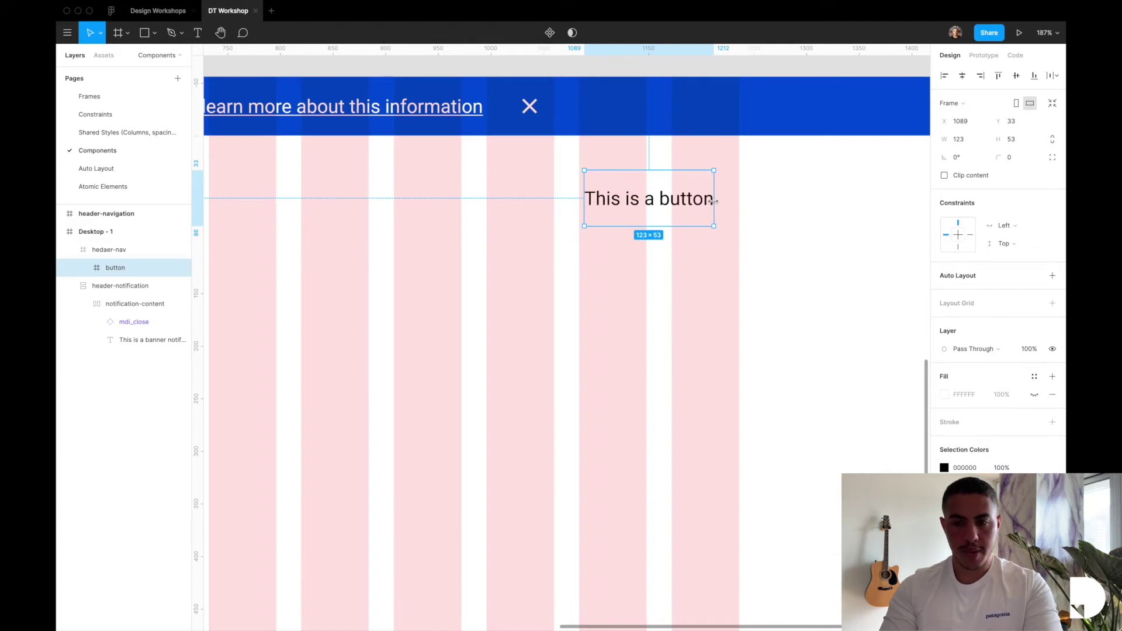
pyautogui.press('alt')
pyautogui.moveTo(714, 201); pyautogui.dragTo(740, 203)
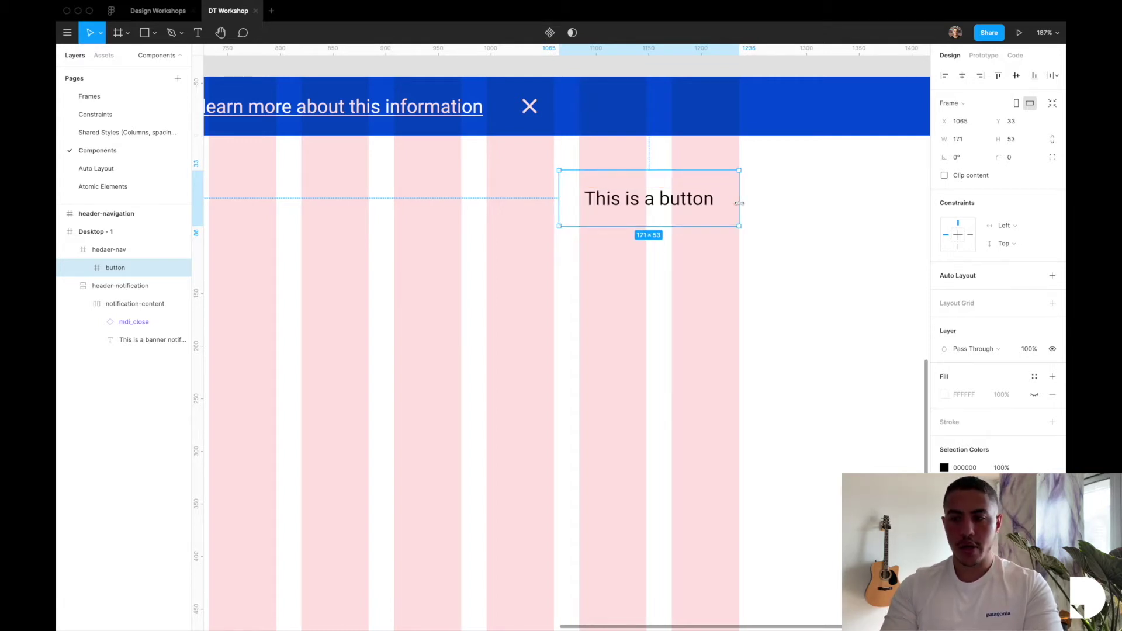
pyautogui.click(1053, 275)
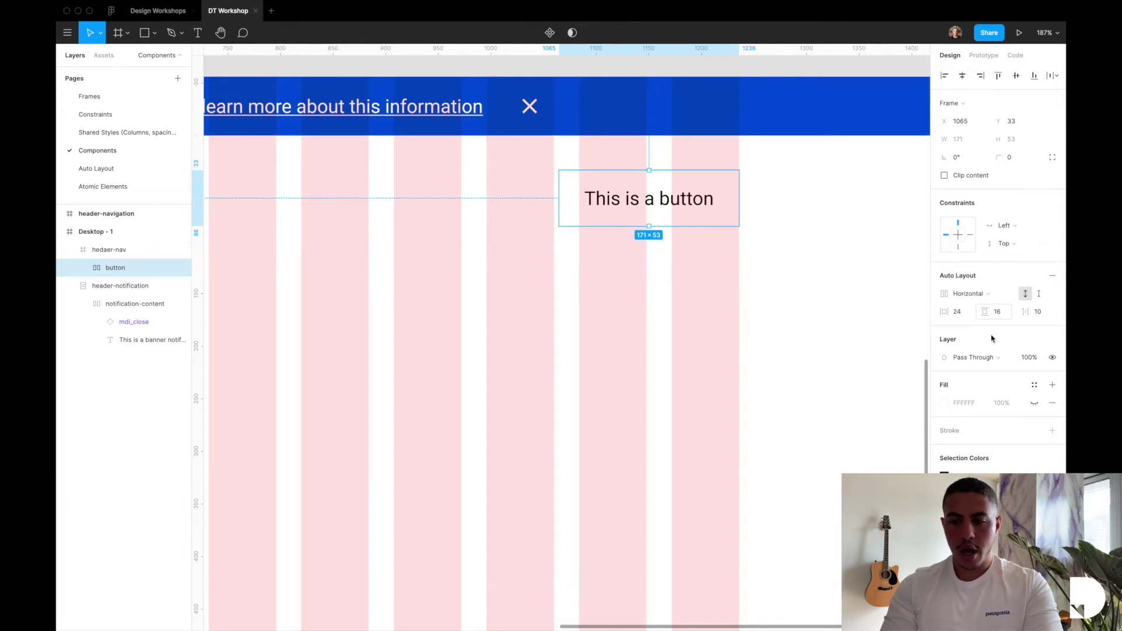
# - Style the button frame with the Primary Blue fill, a corner radius of 8 and clipped content
pyautogui.click(1034, 385)
pyautogui.click(953, 428)
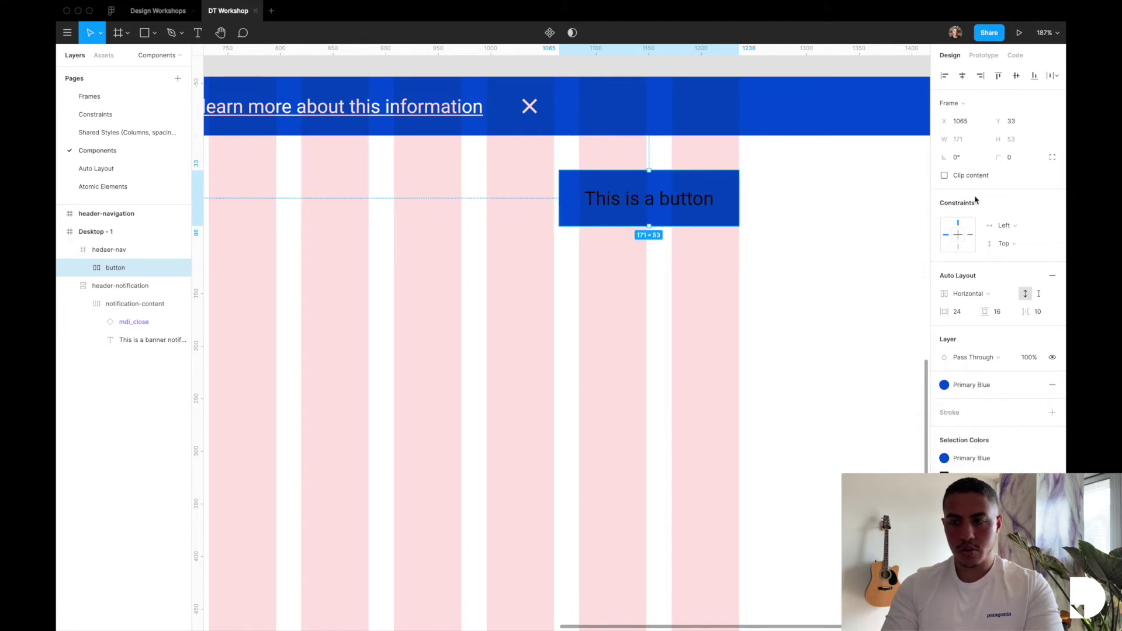
pyautogui.click(1021, 162)
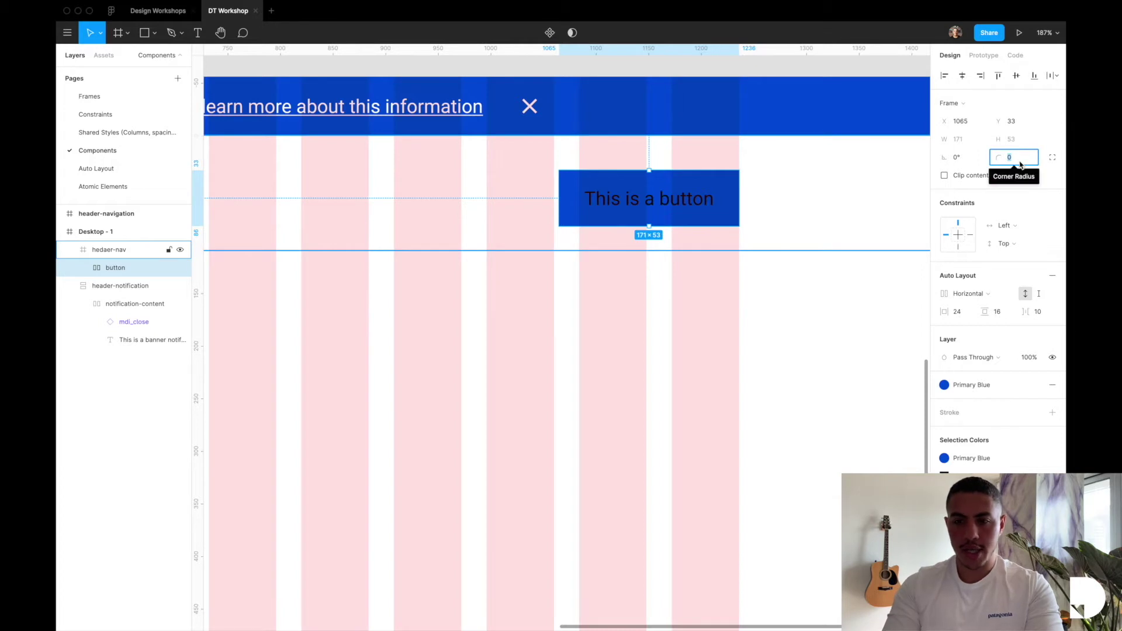
pyautogui.write('8')
pyautogui.press('Return')
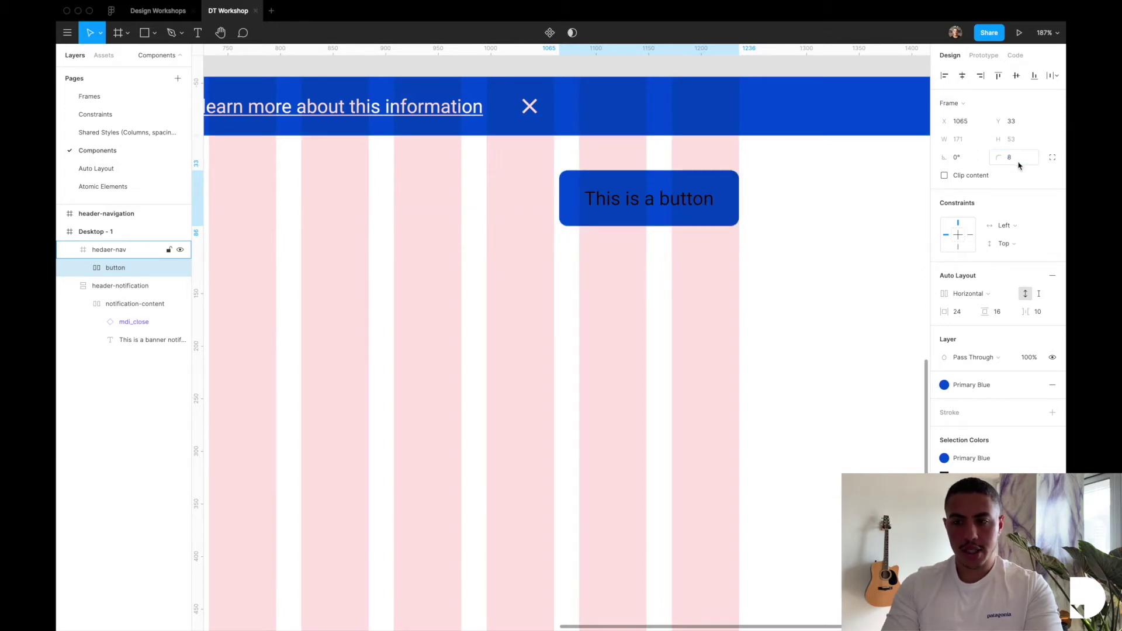
pyautogui.click(944, 176)
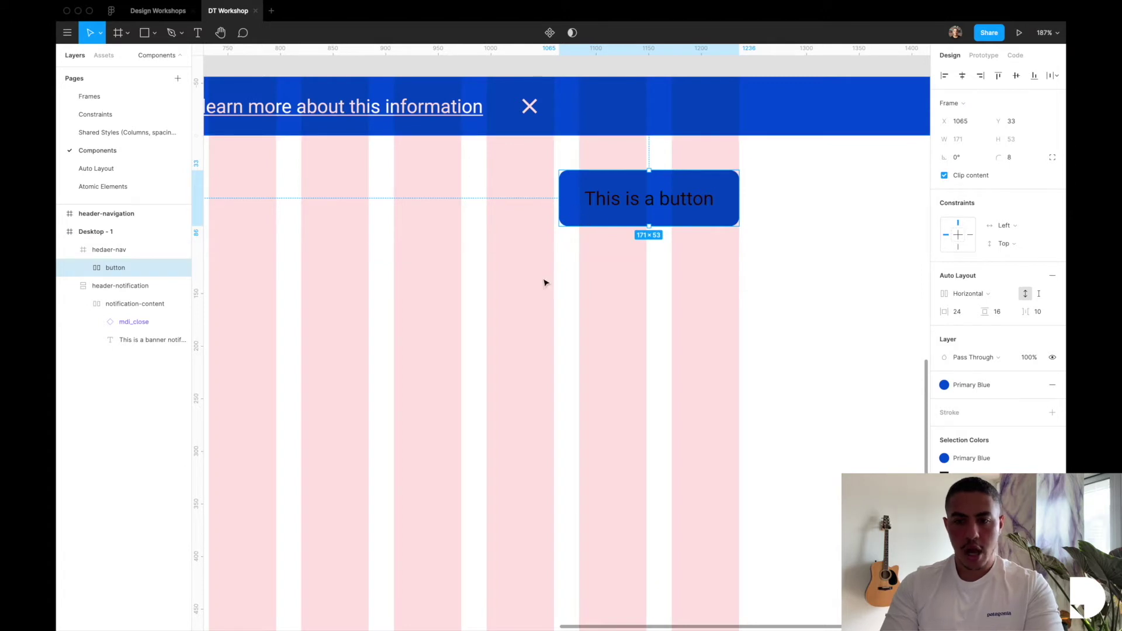
# - Apply the White color style to the text inside the button frame
pyautogui.doubleClick(600, 209)
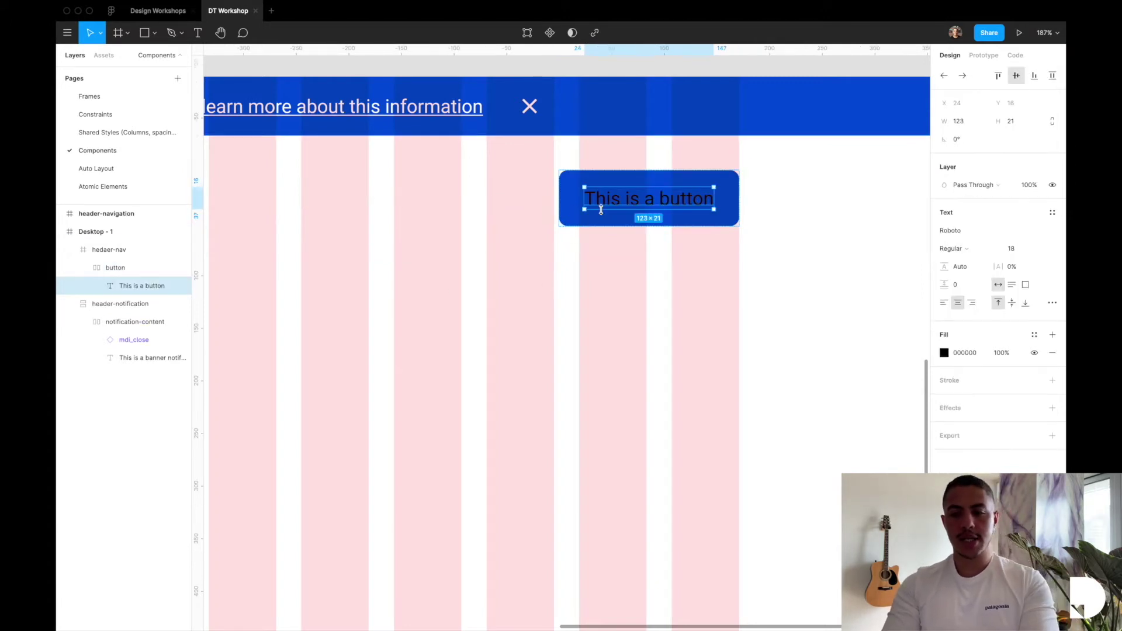
pyautogui.click(1035, 335)
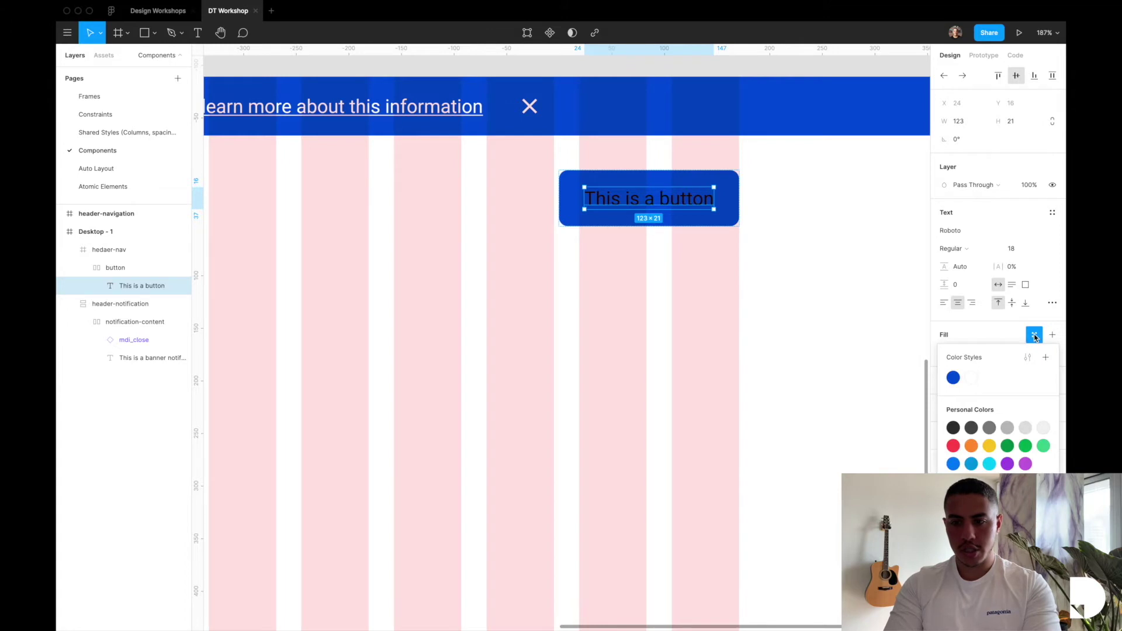
pyautogui.click(972, 378)
pyautogui.click(795, 271)
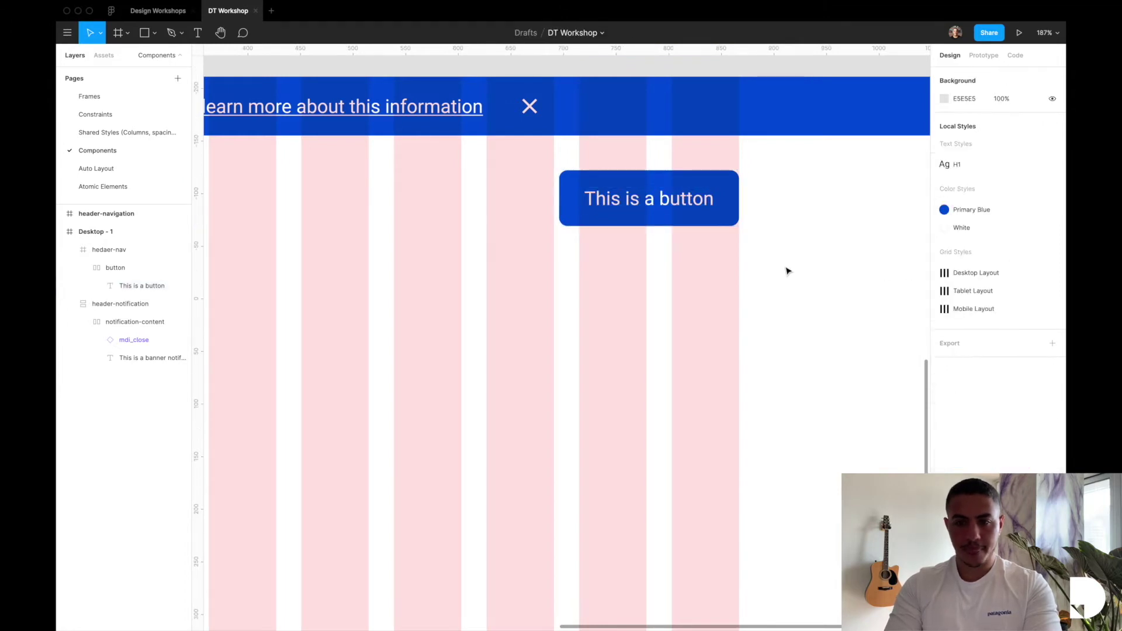
# - Try the shorter text "cta" in the button to test its auto layout, and undo the text change
pyautogui.doubleClick(590, 202)
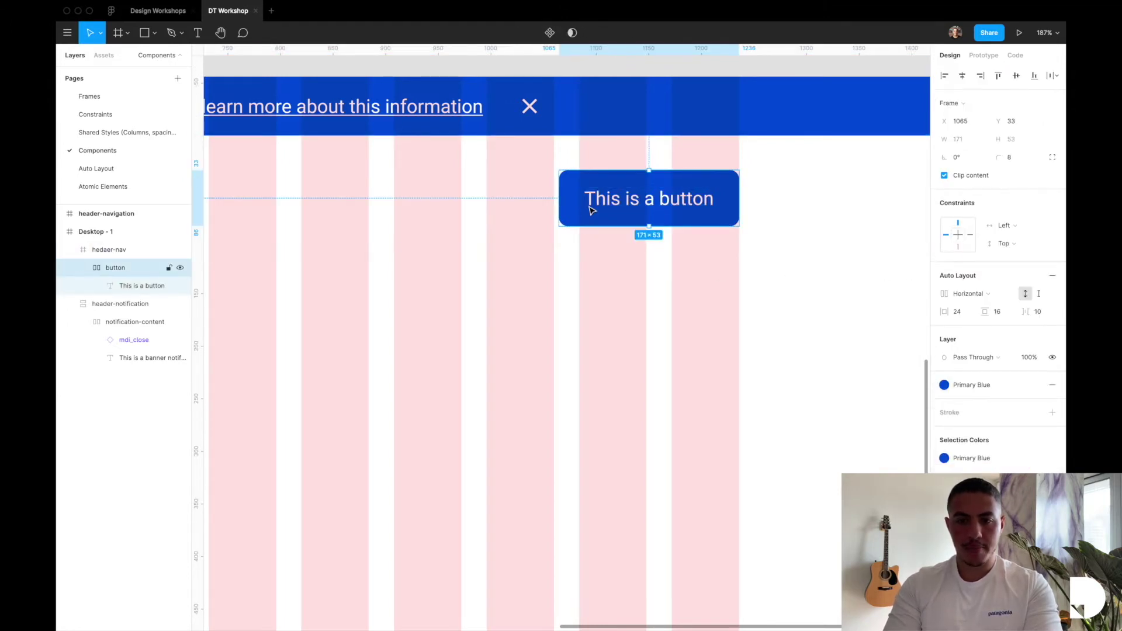
pyautogui.click(623, 203)
pyautogui.doubleClick(621, 199)
pyautogui.hotkey('ctrl', 'a')
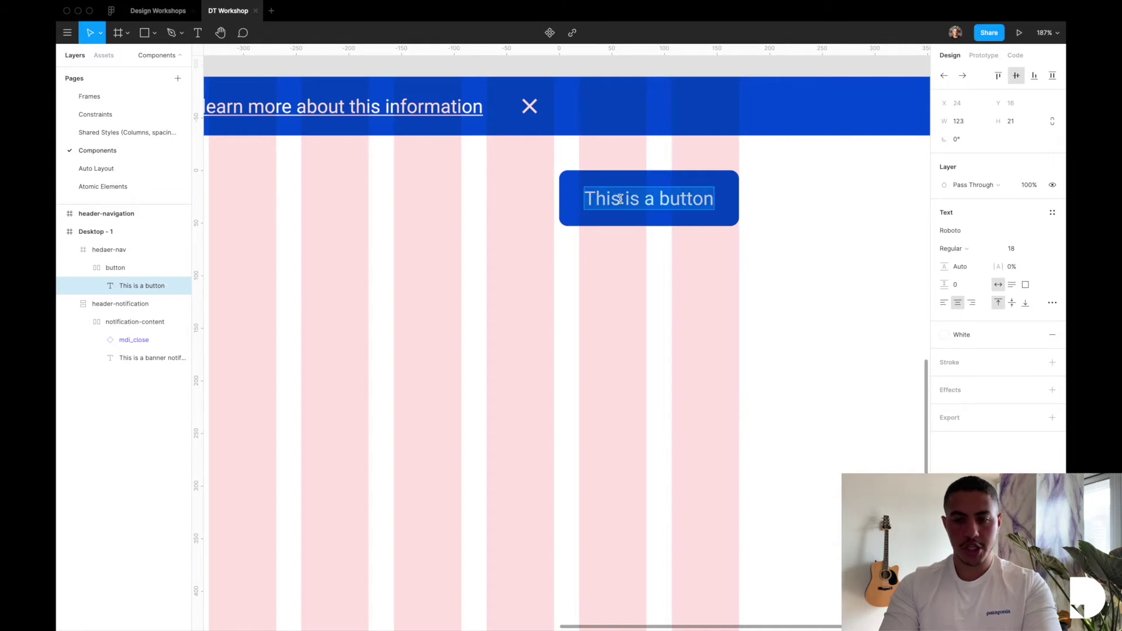
pyautogui.write('cta')
pyautogui.press('Escape')
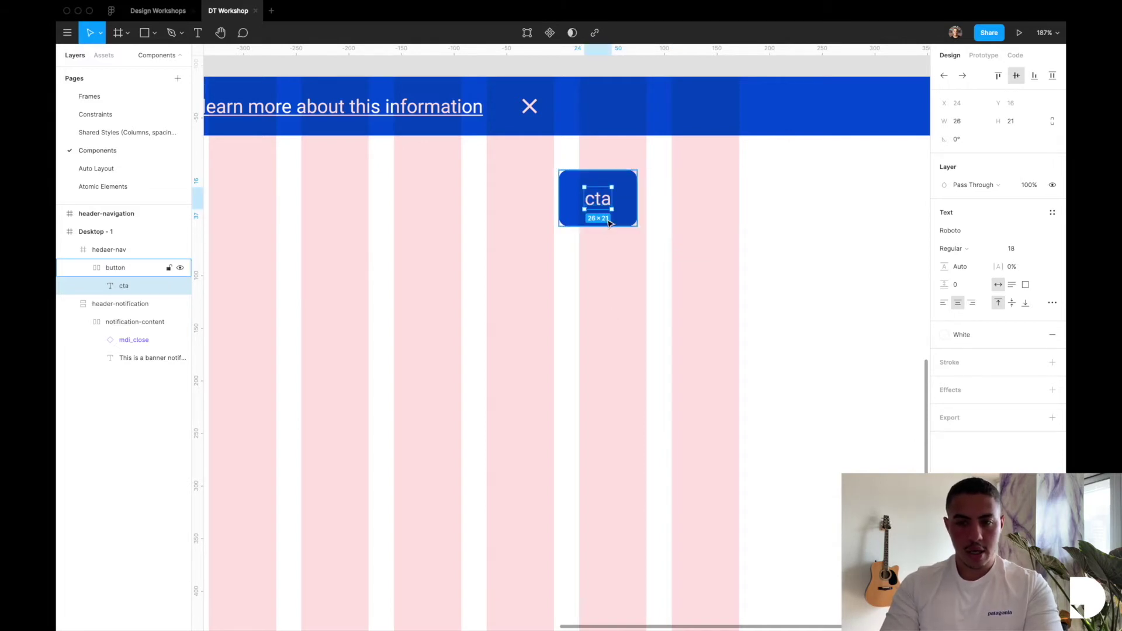
pyautogui.press('super+z')
pyautogui.press('super+z')
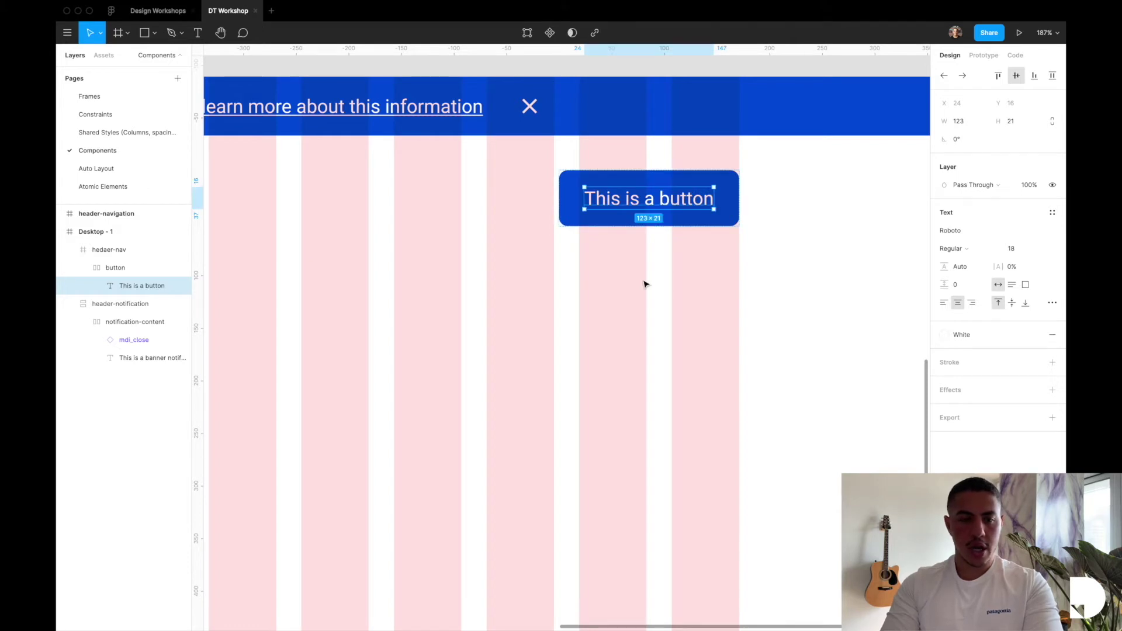
# - Cut the button from hedaer-nav and place it beneath header-notification on the Atomic Elements page, aligned to its left edge
pyautogui.click(128, 274)
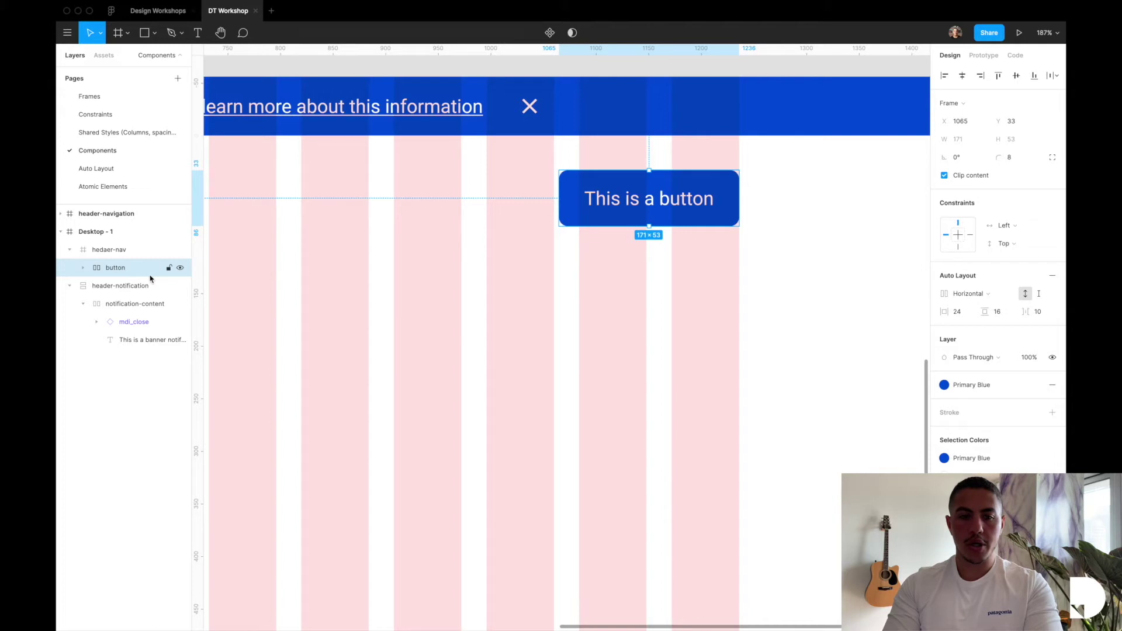
pyautogui.press('Escape')
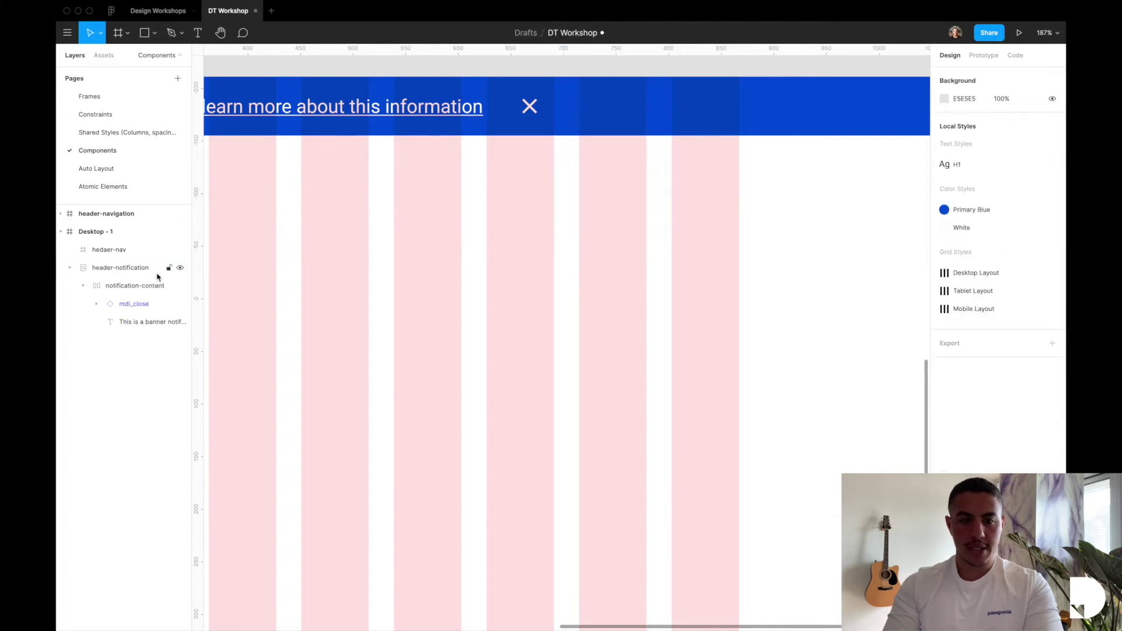
pyautogui.click(103, 188)
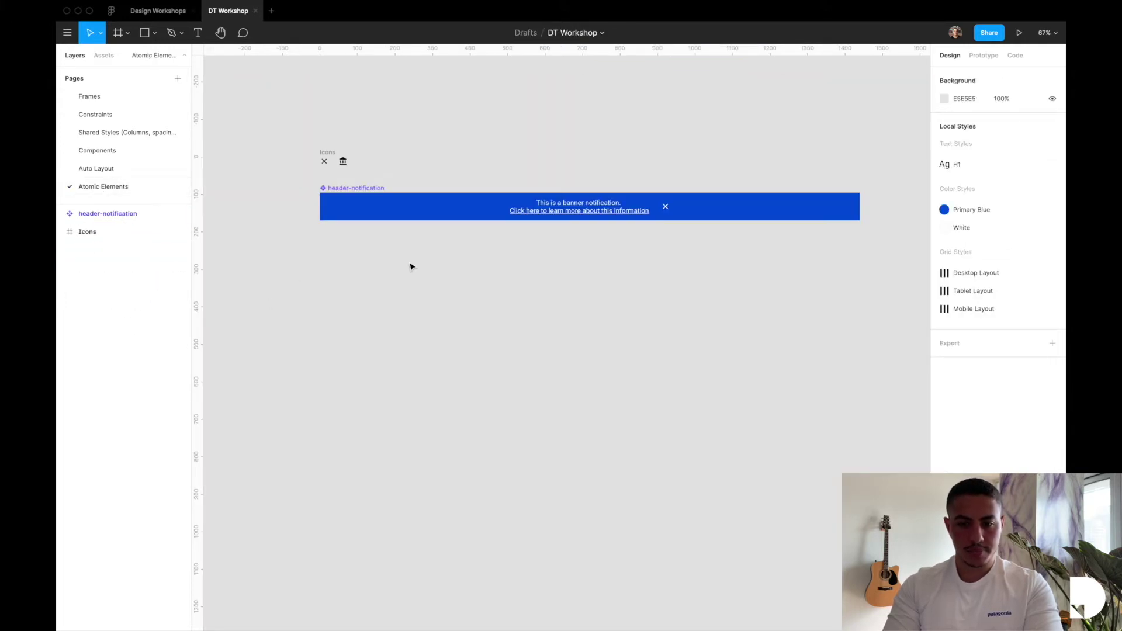
pyautogui.hotkey('ctrl', 'v')
pyautogui.moveTo(553, 334); pyautogui.dragTo(345, 256)
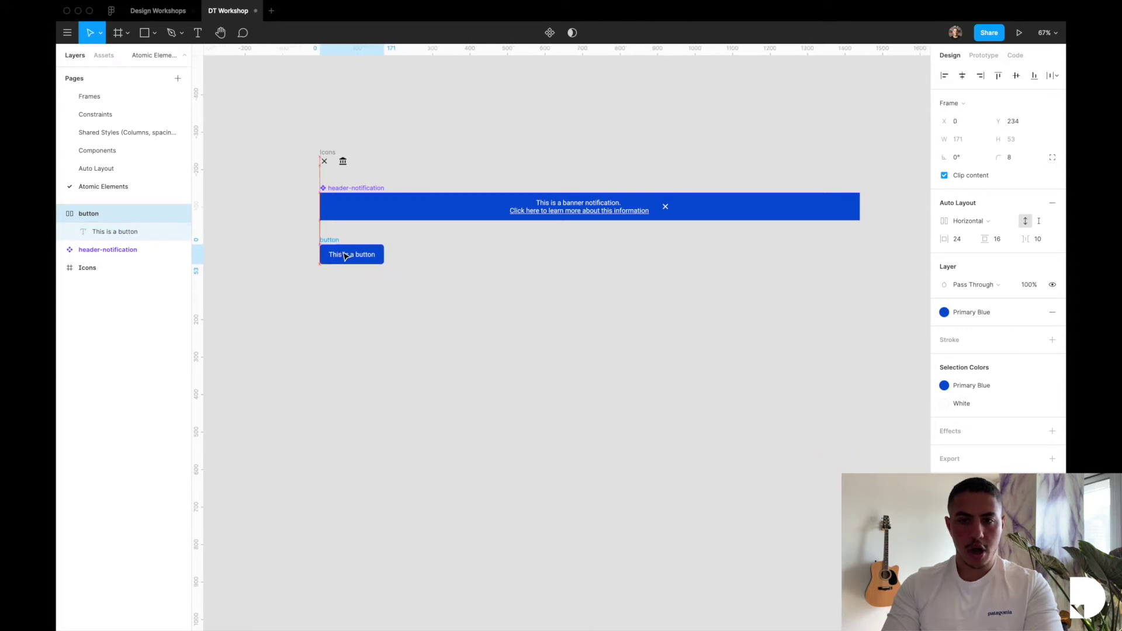
# - Turn the button on the Atomic Elements page into a component and check it among the local components
pyautogui.click(550, 32)
pyautogui.click(106, 55)
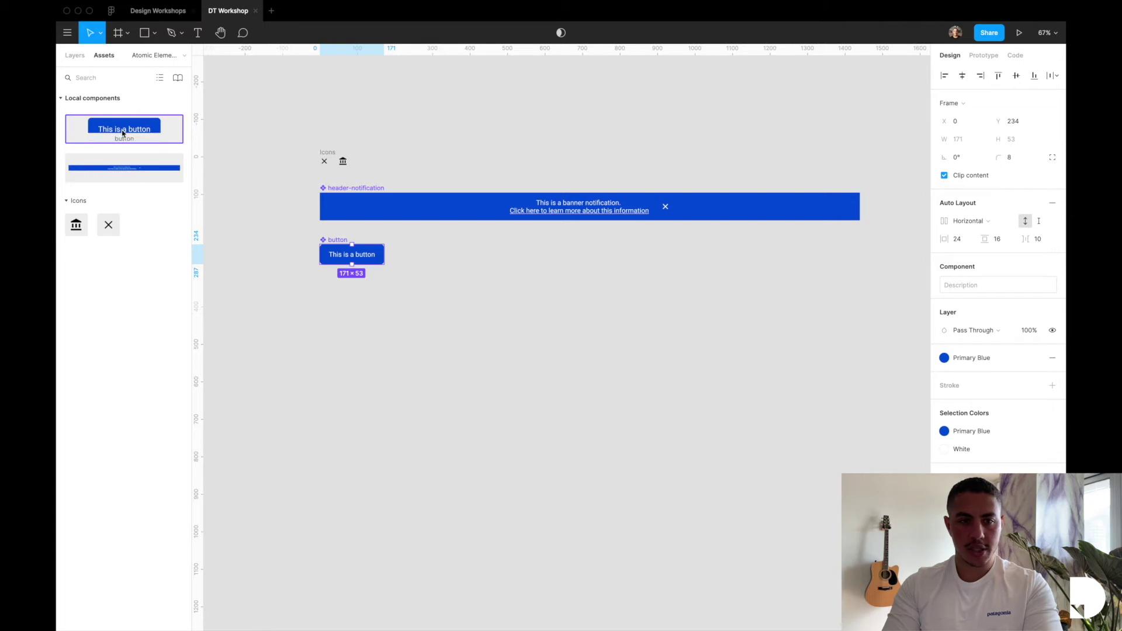
pyautogui.click(74, 55)
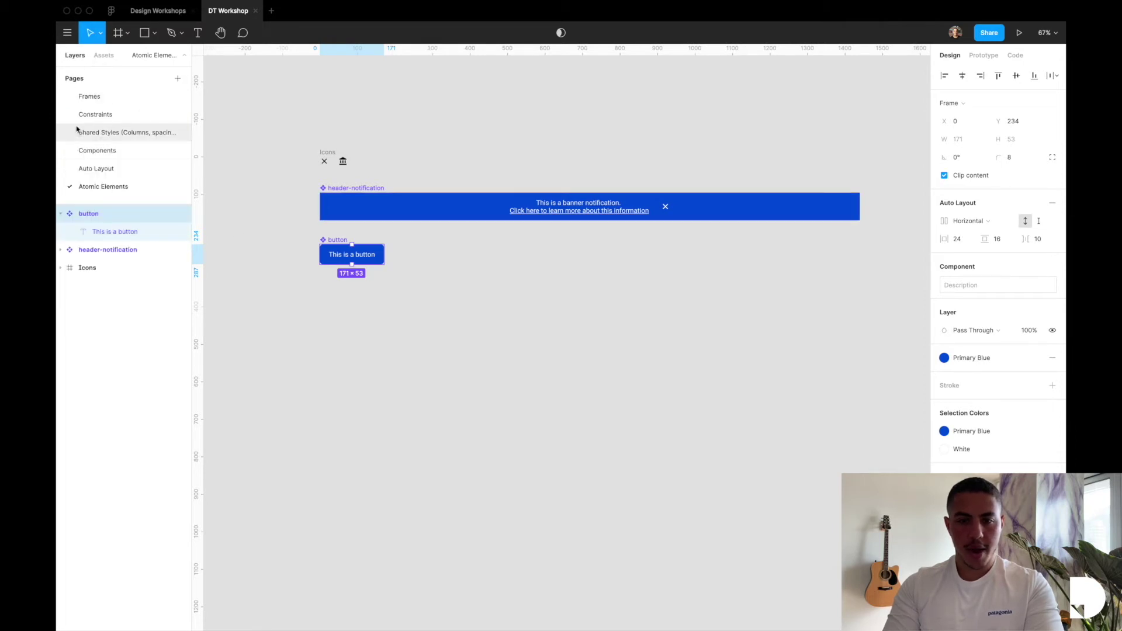
# - Place an instance of the button component in the hedaer-nav frame over the last columns on the Components page
pyautogui.click(101, 151)
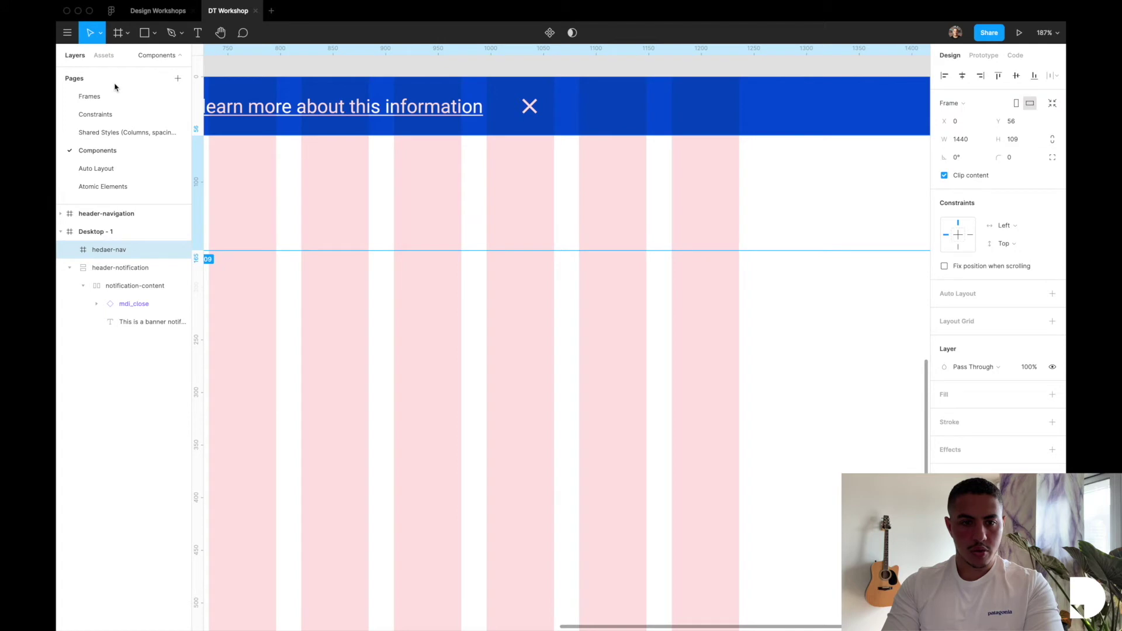
pyautogui.click(105, 56)
pyautogui.moveTo(124, 128); pyautogui.dragTo(644, 202)
# - Correct the name of the hedaer-nav frame to "header-nav"
pyautogui.click(75, 55)
pyautogui.doubleClick(103, 250)
pyautogui.write('hedaer-nav')
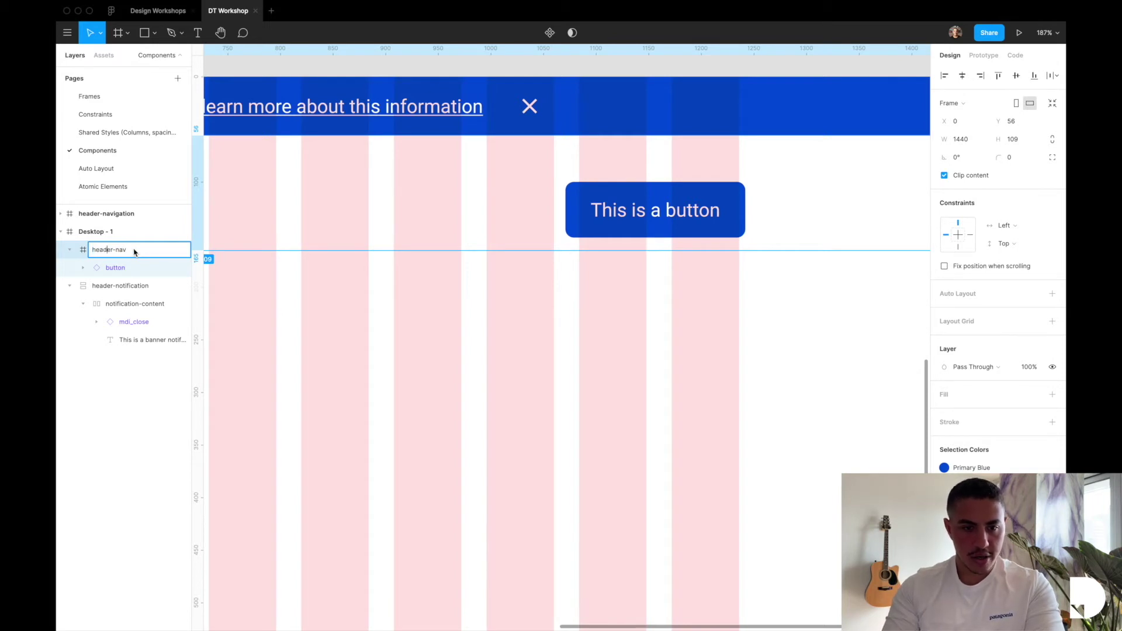
pyautogui.press('Return')
# - Nudge the button instance to X 1066 and 32 px below the top edge of header-nav
pyautogui.click(610, 236)
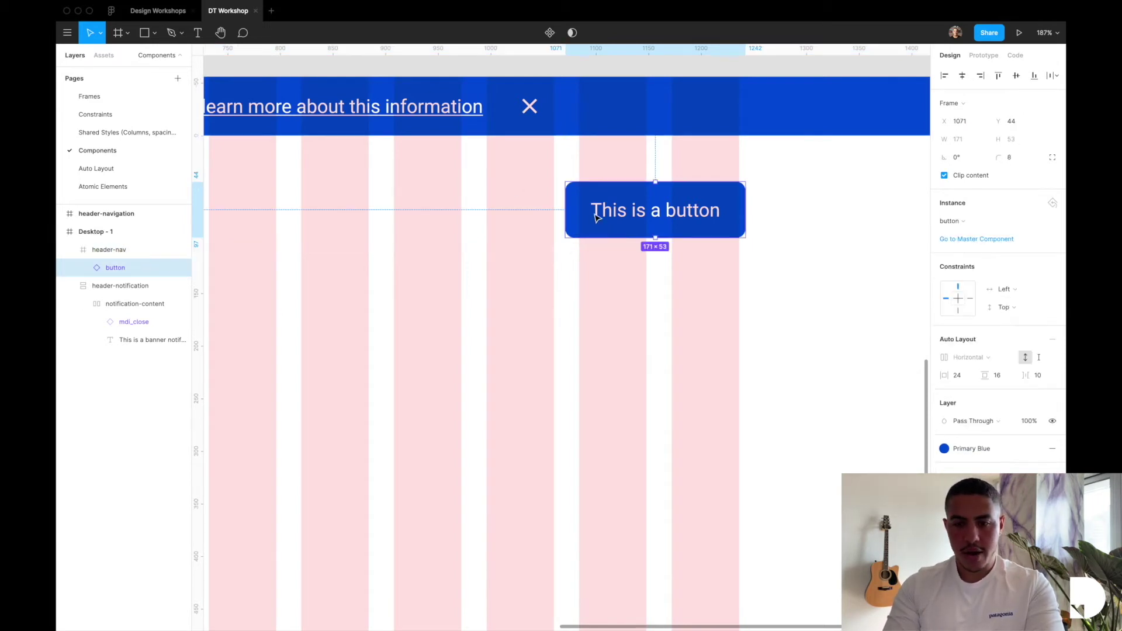
pyautogui.press('Left')
pyautogui.press('Left')
pyautogui.press('Left')
pyautogui.press('Left')
pyautogui.press('Left')
pyautogui.hotkey('shift', 'Up')
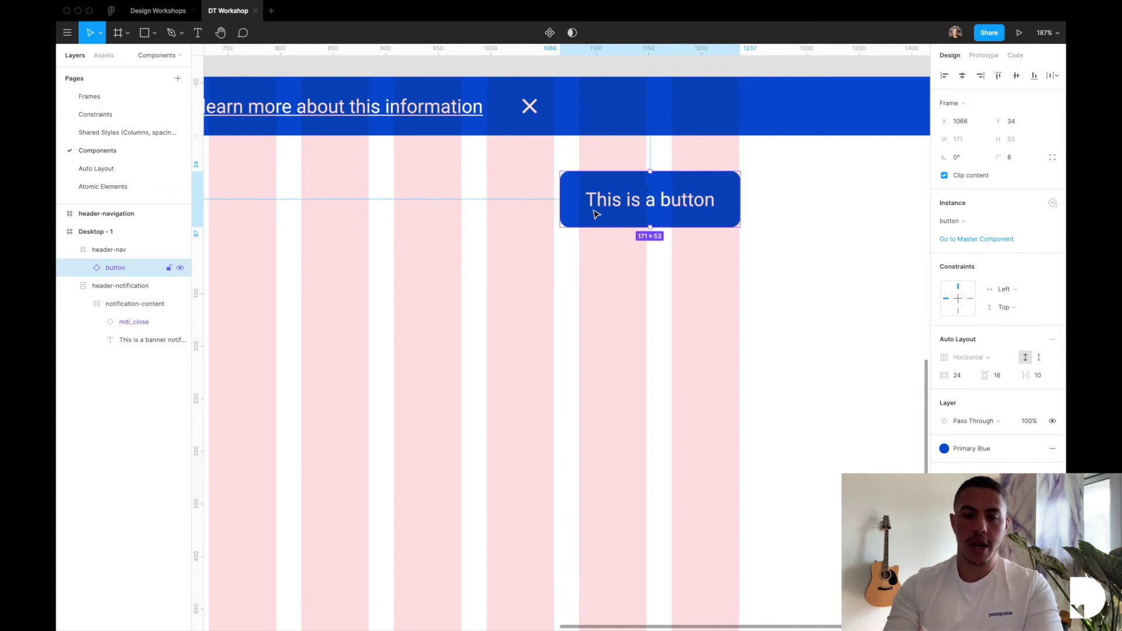
pyautogui.press('alt')
pyautogui.press('Up')
pyautogui.press('Up')
# - Extend the bottom edge of the header-nav frame to a height of 117 px
pyautogui.click(783, 205)
pyautogui.moveTo(727, 250); pyautogui.dragTo(726, 261)
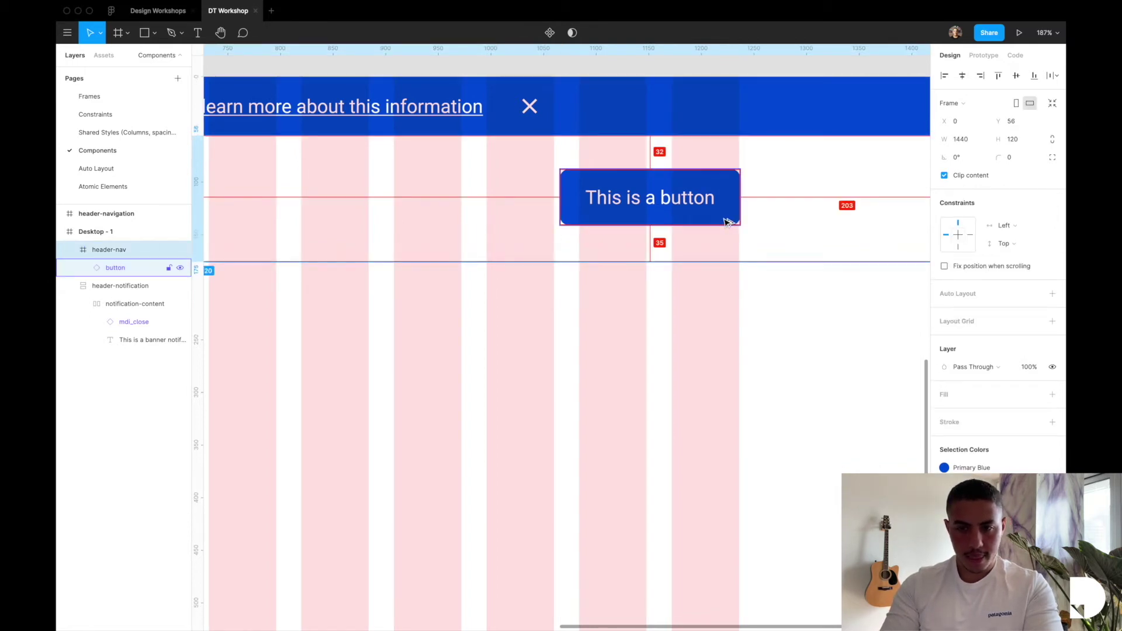
pyautogui.scroll(10, 676, 251)
pyautogui.moveTo(631, 349); pyautogui.dragTo(632, 325)
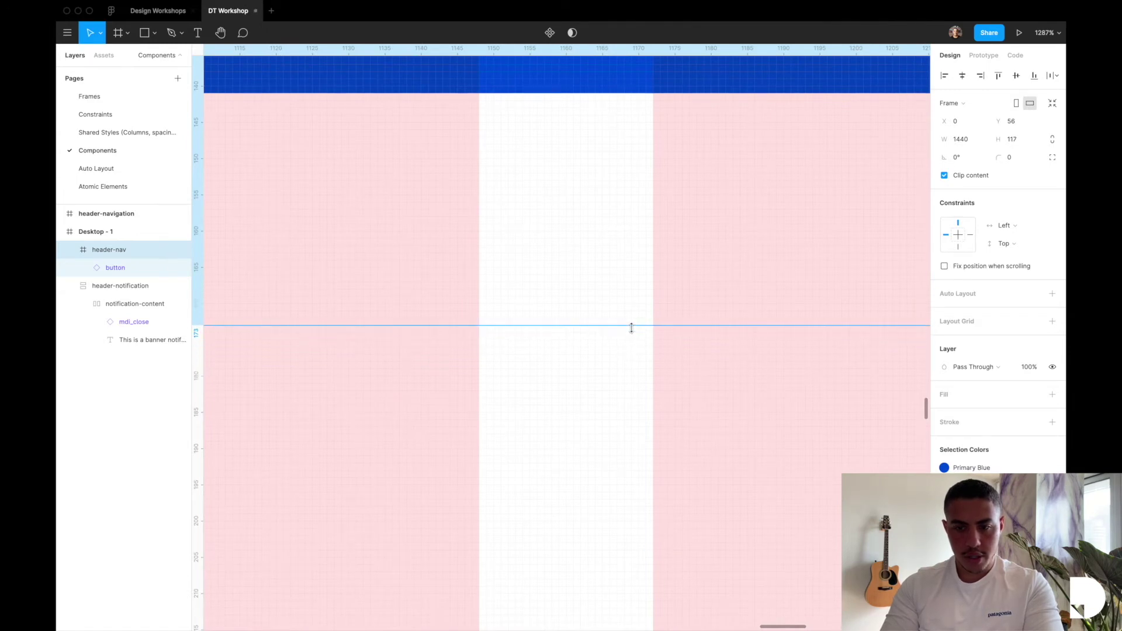
# - Shift the button instance to X 1065 so its right edge lines up with the last grid column
pyautogui.scroll(-8, 631, 328)
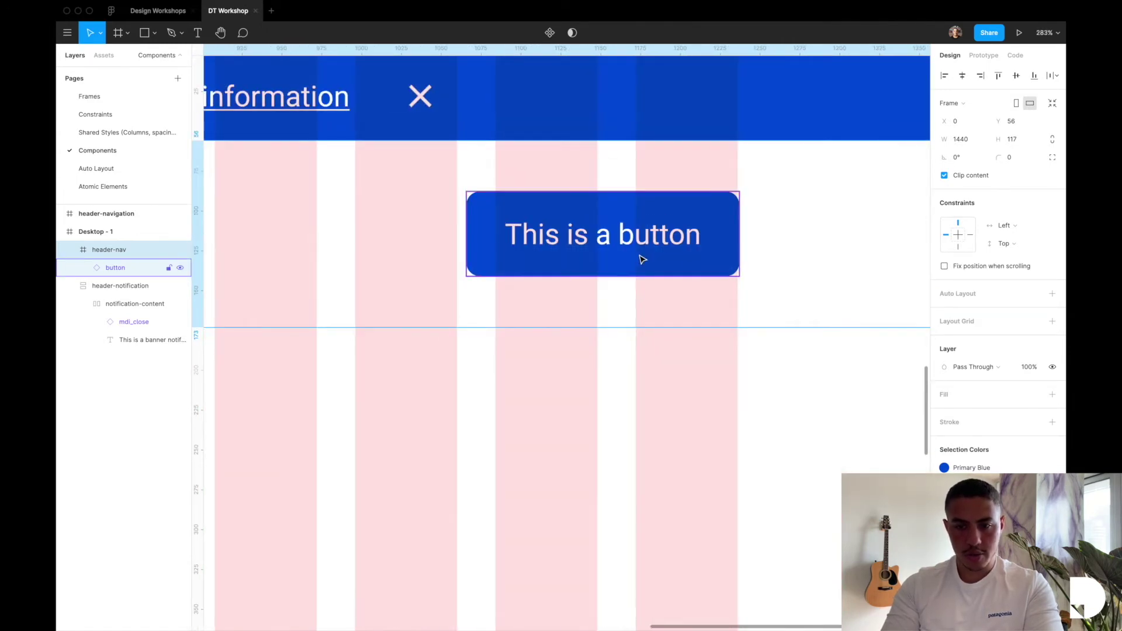
pyautogui.click(639, 257)
pyautogui.scroll(8, 643, 234)
pyautogui.scroll(-8, 649, 169)
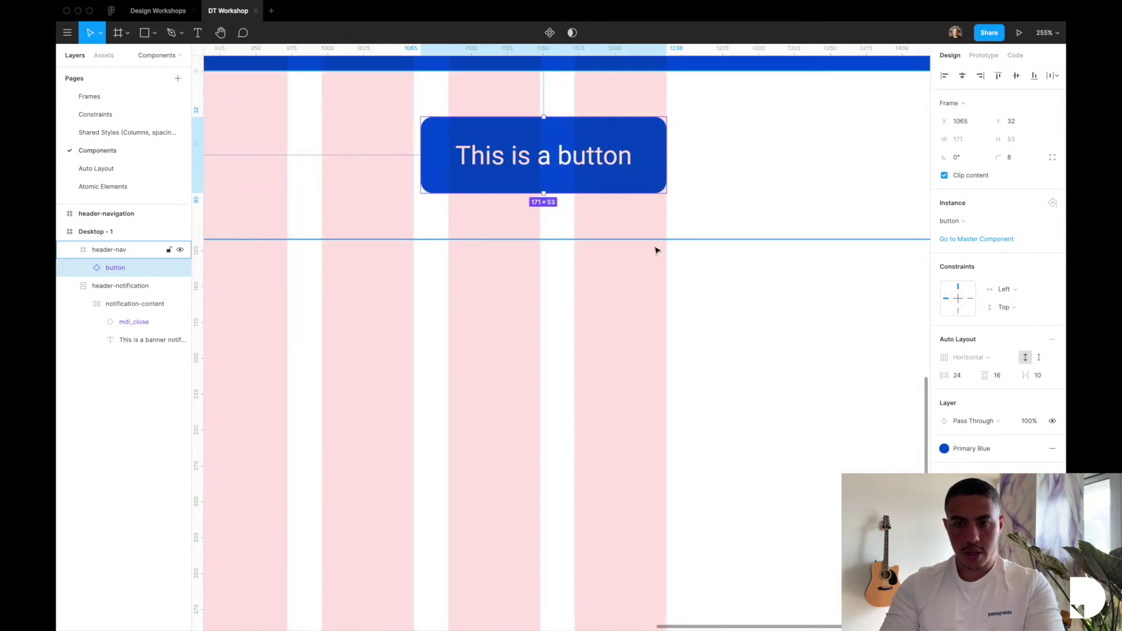
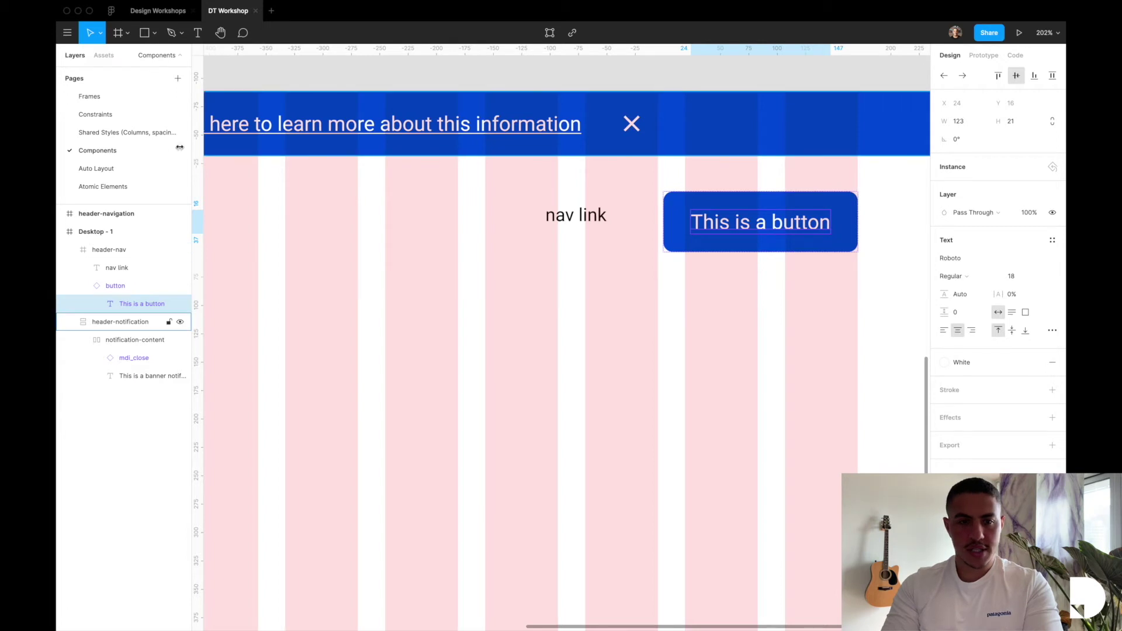
# - Set the main button component's label to font size 16 on the Atomic Elements page
pyautogui.click(116, 186)
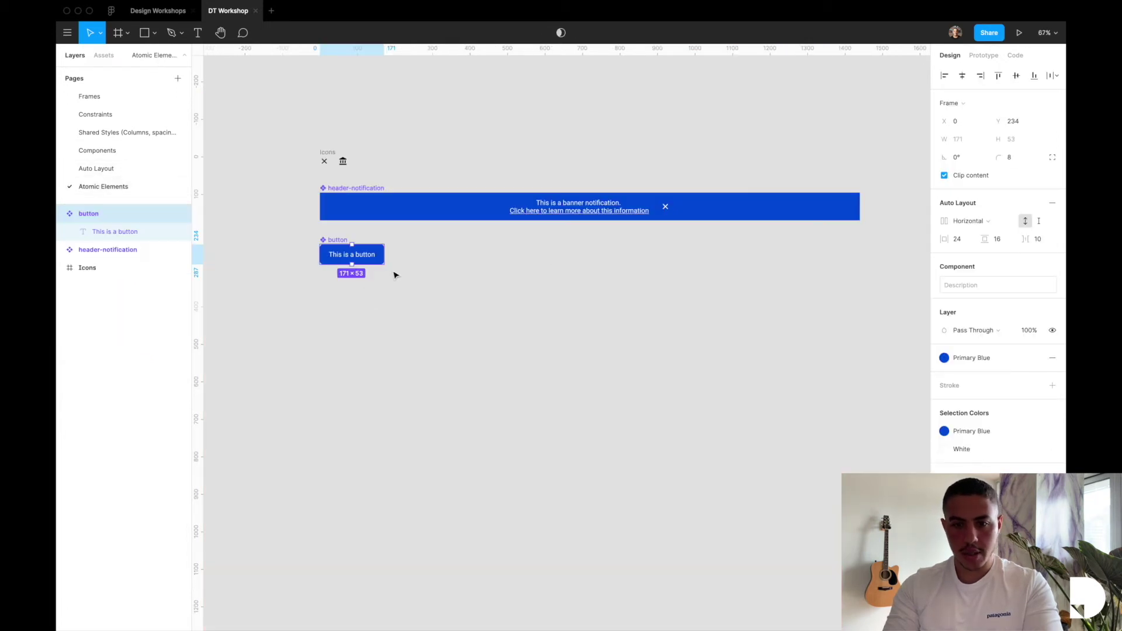
pyautogui.scroll(5, 397, 275)
pyautogui.doubleClick(338, 226)
pyautogui.click(1020, 253)
pyautogui.write('16')
pyautogui.press('Return')
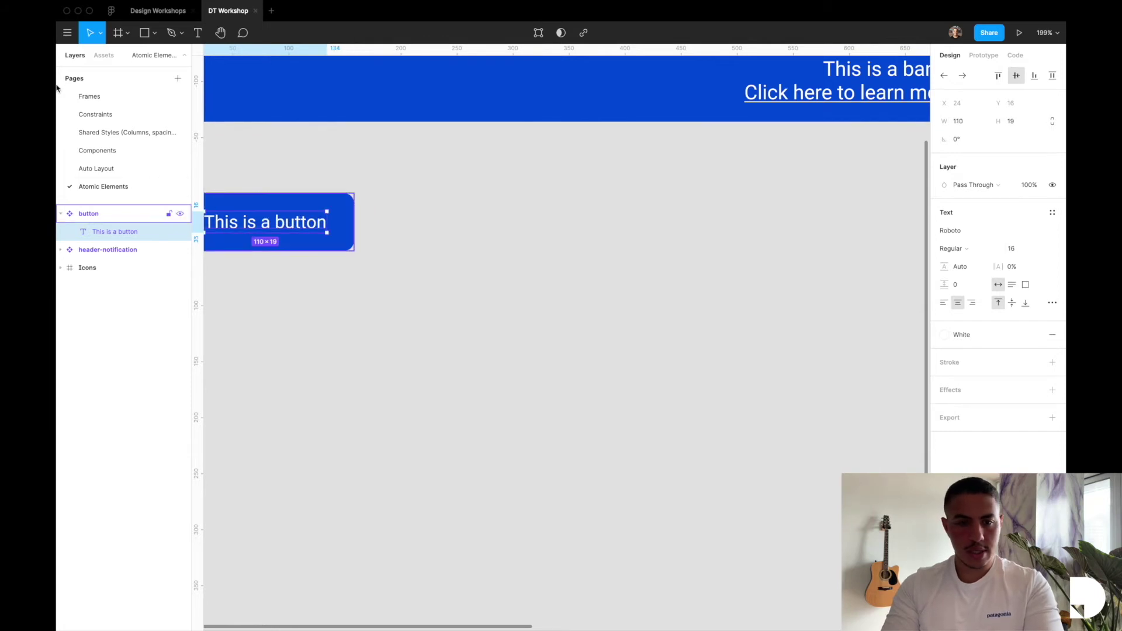
# - Return to the Components page and shorten the header-nav frame to a height of 115 px from its bottom edge
pyautogui.click(97, 150)
pyautogui.scroll(3, 494, 198)
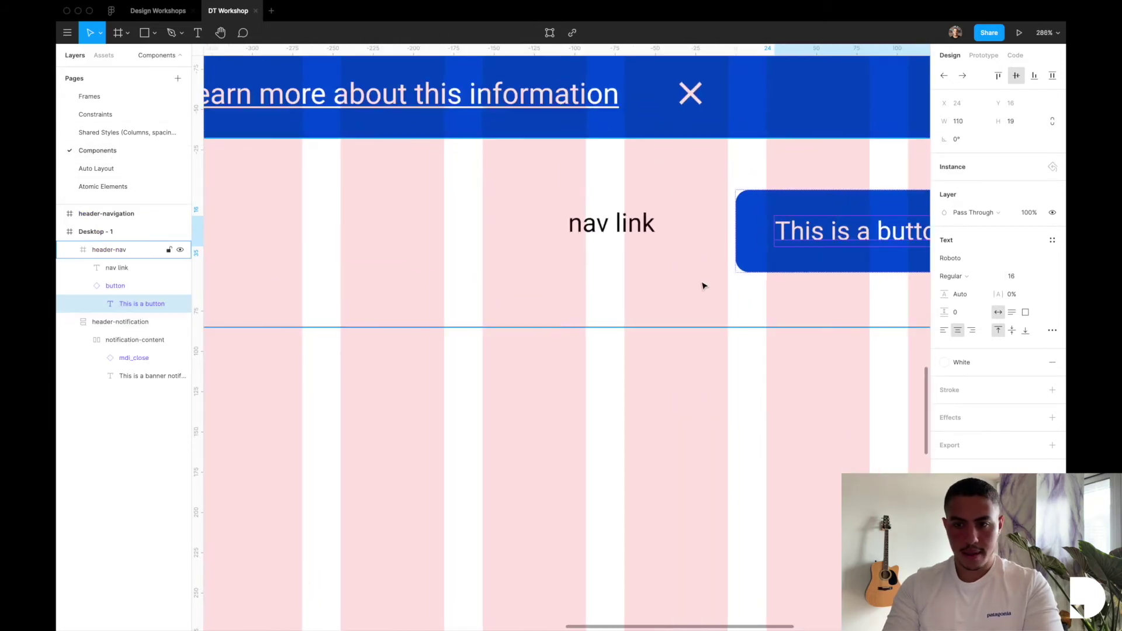
pyautogui.click(704, 283)
pyautogui.scroll(-3, 704, 285)
pyautogui.scroll(-2, 704, 286)
pyautogui.click(754, 263)
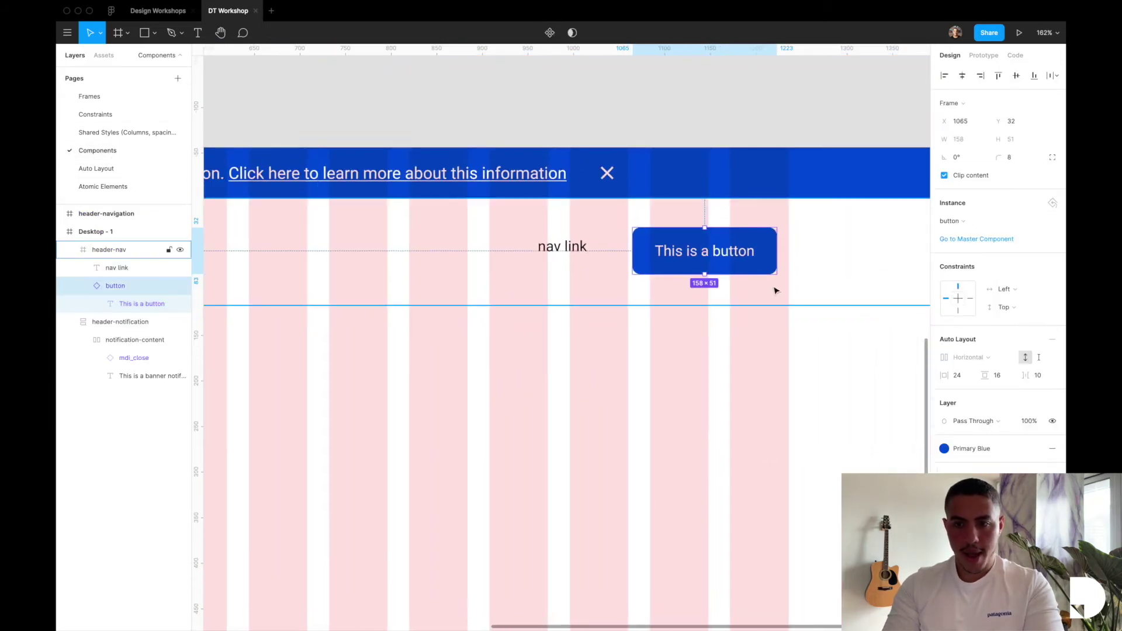
pyautogui.click(778, 294)
pyautogui.scroll(10, 714, 318)
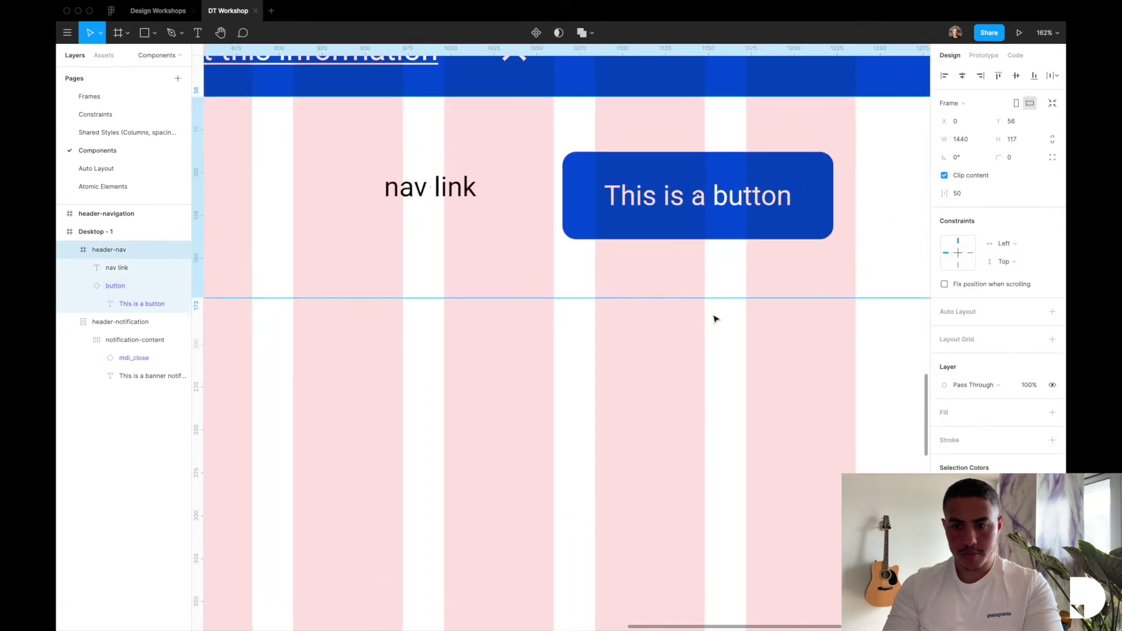
pyautogui.moveTo(677, 210); pyautogui.dragTo(677, 188)
pyautogui.scroll(-8, 673, 175)
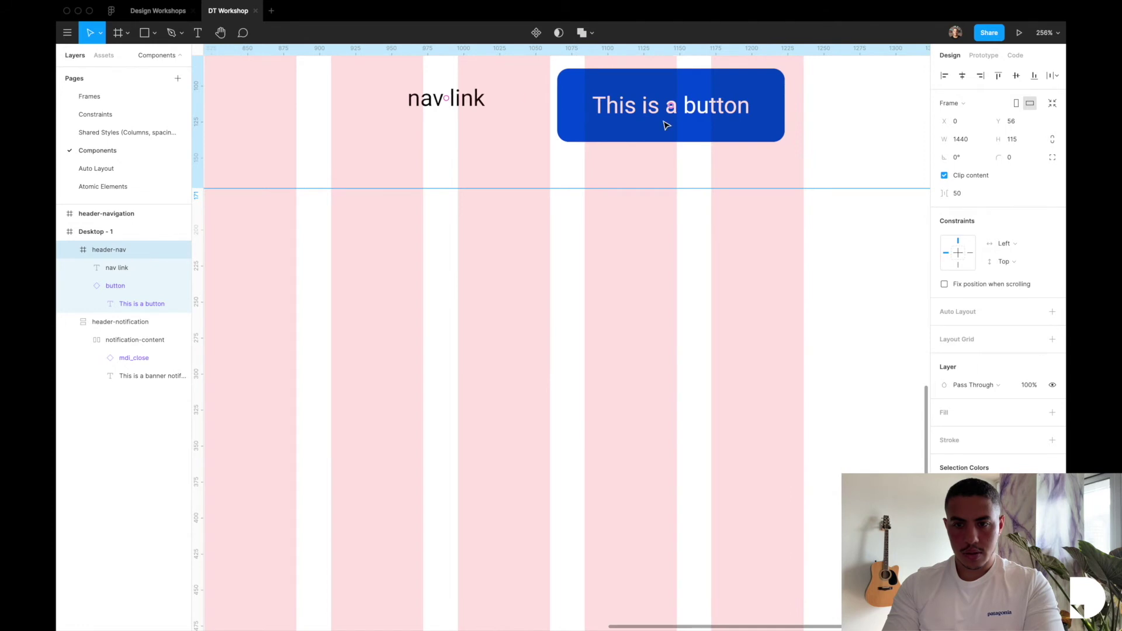
# - Align the nav link text to the vertical center of the header-nav frame
pyautogui.click(667, 126)
pyautogui.scroll(3, 661, 181)
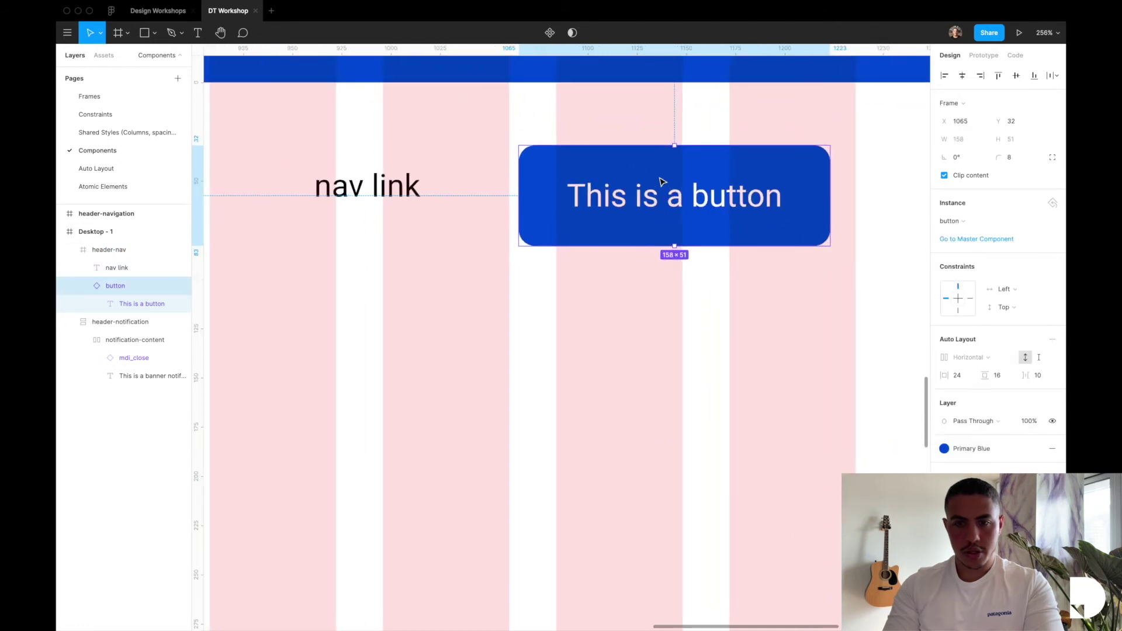
pyautogui.click(386, 190)
pyautogui.click(1009, 78)
pyautogui.hscroll(-5, 506, 196)
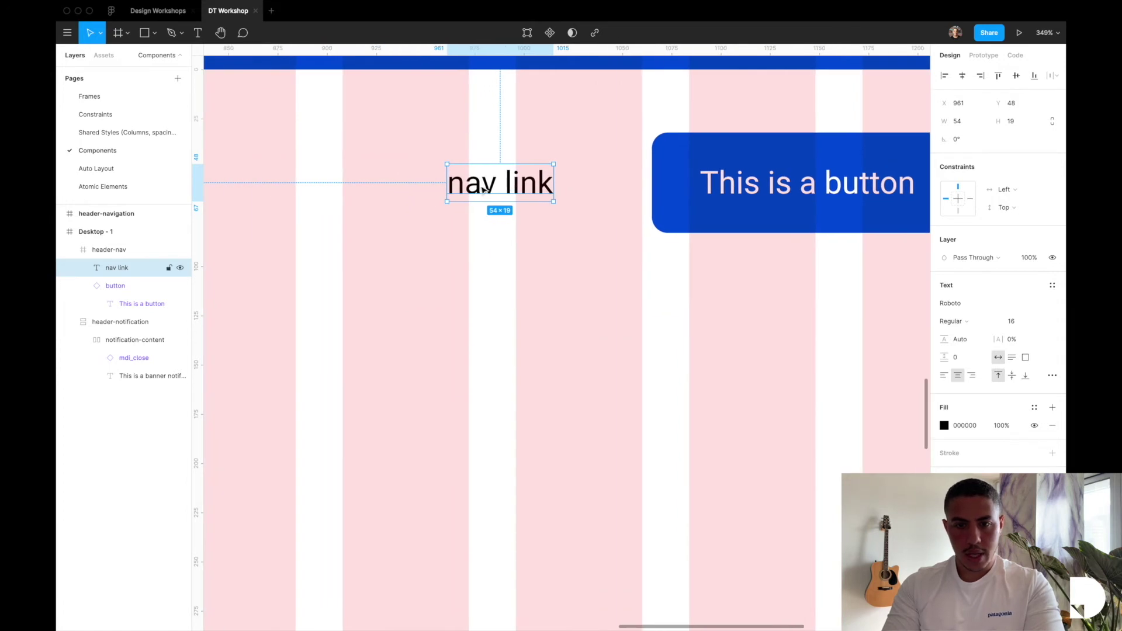
# - Add three copies of the nav link in a row to its left, spaced 24 px apart
pyautogui.hscroll(-5, 481, 197)
pyautogui.scroll(-3, 497, 193)
pyautogui.moveTo(583, 186); pyautogui.dragTo(496, 185)
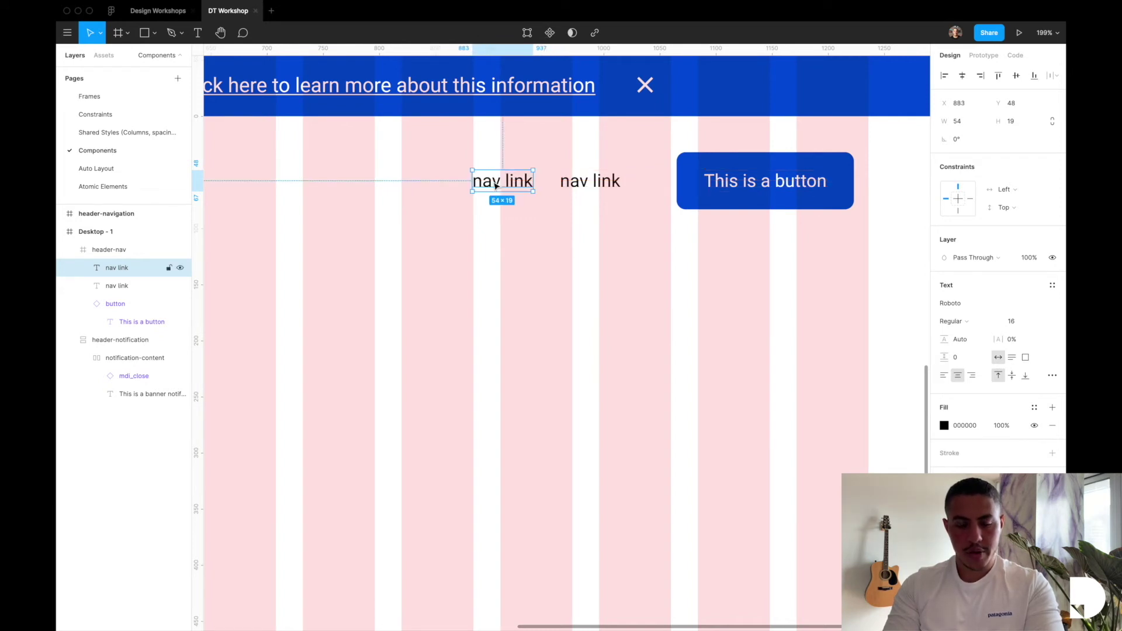
pyautogui.press('super+d')
pyautogui.press('super+d')
pyautogui.hscroll(-2, 441, 188)
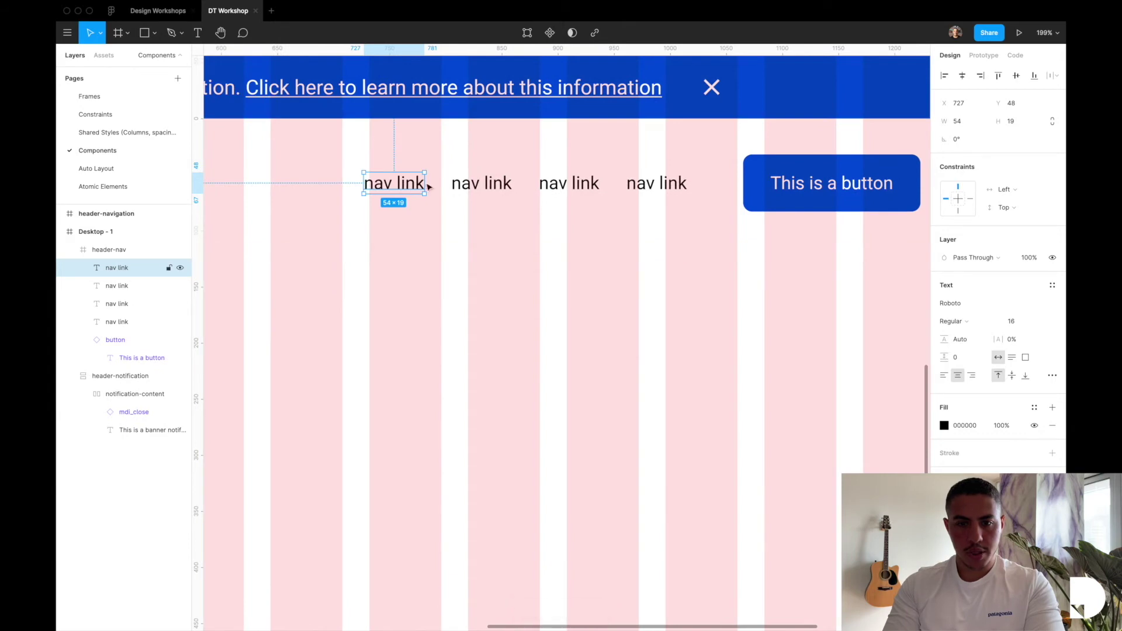
# - Frame the four nav links together, name the frame "nav-links-wrapper" and give it horizontal auto layout
pyautogui.click(480, 184)
pyautogui.click(568, 185)
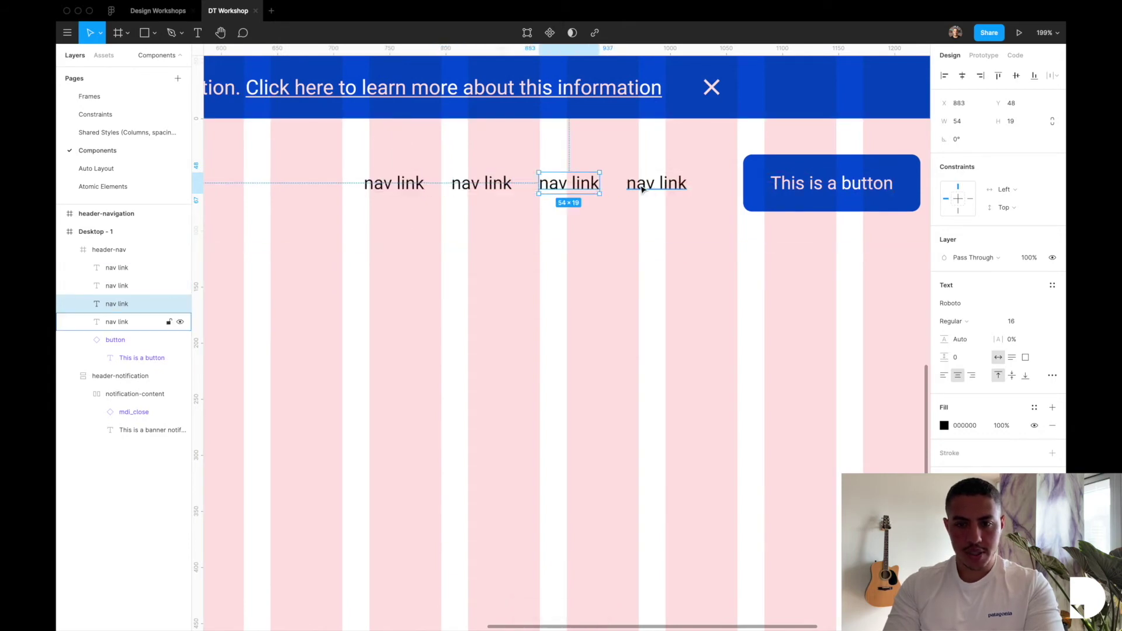
pyautogui.click(100, 269)
pyautogui.keyDown('shift'); pyautogui.click(120, 322); pyautogui.keyUp('shift')
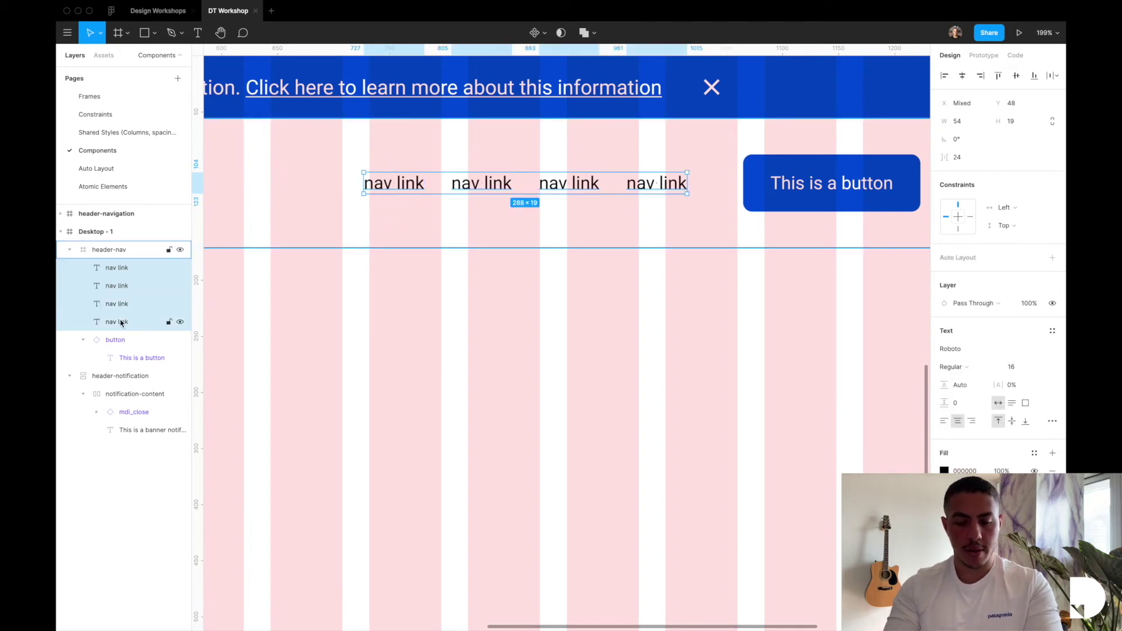
pyautogui.hotkey('ctrl', 'alt', 'g')
pyautogui.doubleClick(124, 268)
pyautogui.write('nav-link')
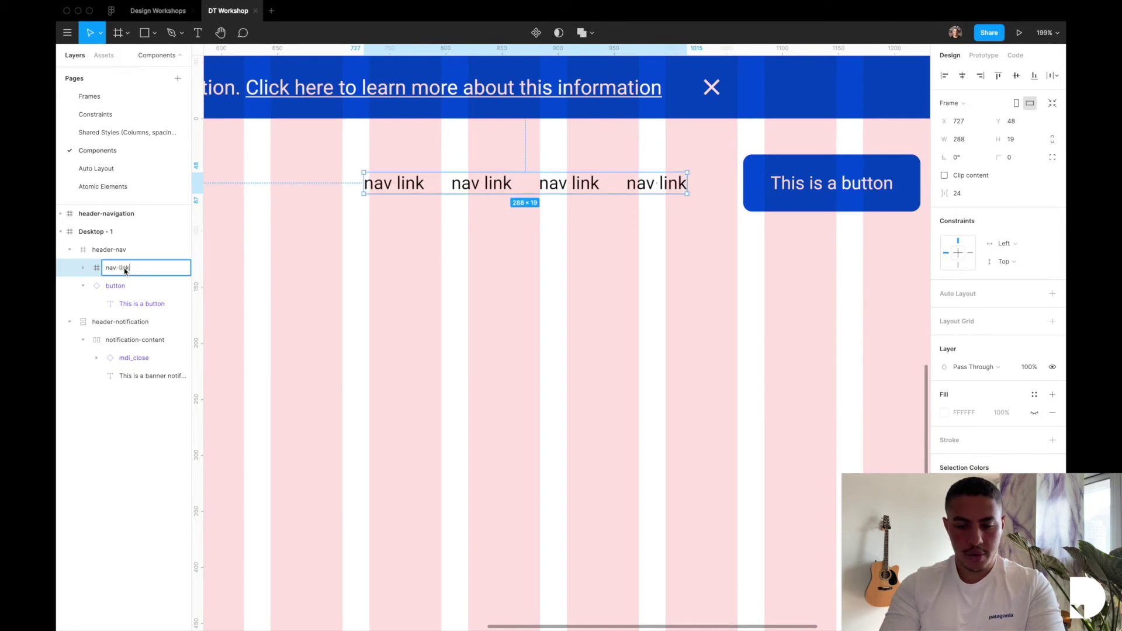
pyautogui.write('s-wrapper')
pyautogui.press('Return')
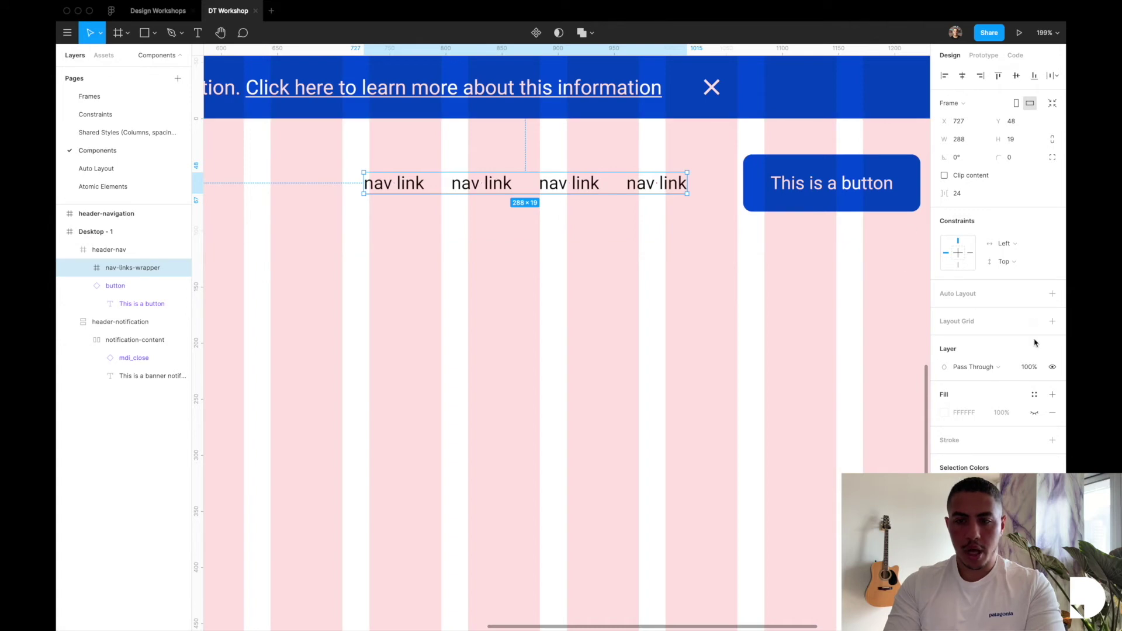
pyautogui.click(1052, 294)
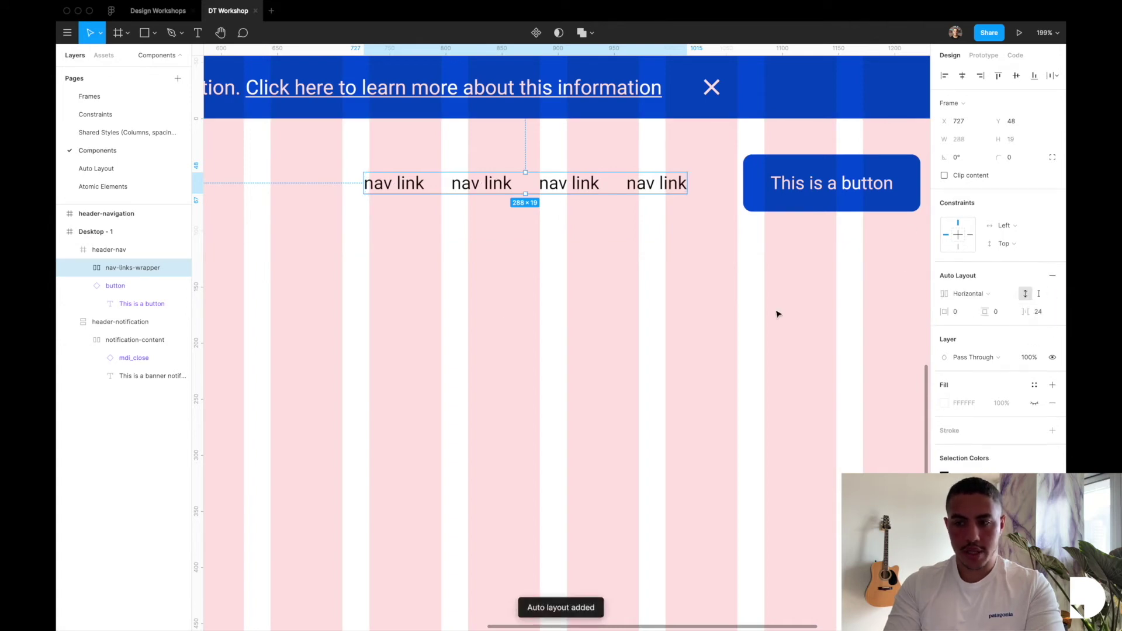
# - Try the auto layout by duplicating a nav link inside nav-links-wrapper, and delete the extra link
pyautogui.click(83, 267)
pyautogui.click(61, 340)
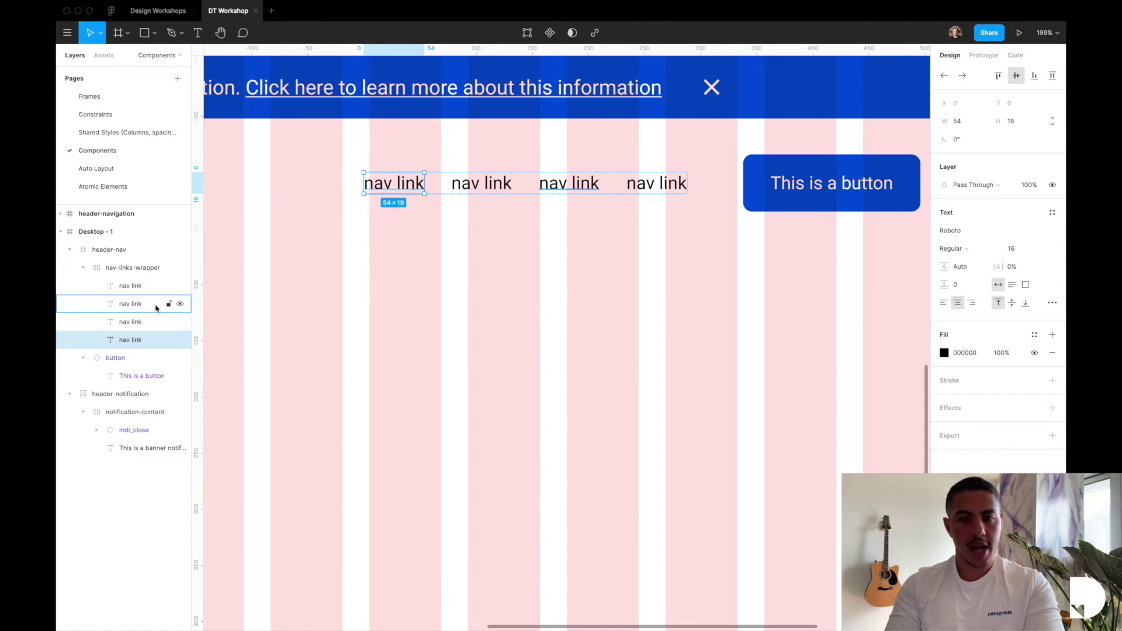
pyautogui.hotkey('ctrl', 'd')
pyautogui.click(727, 275)
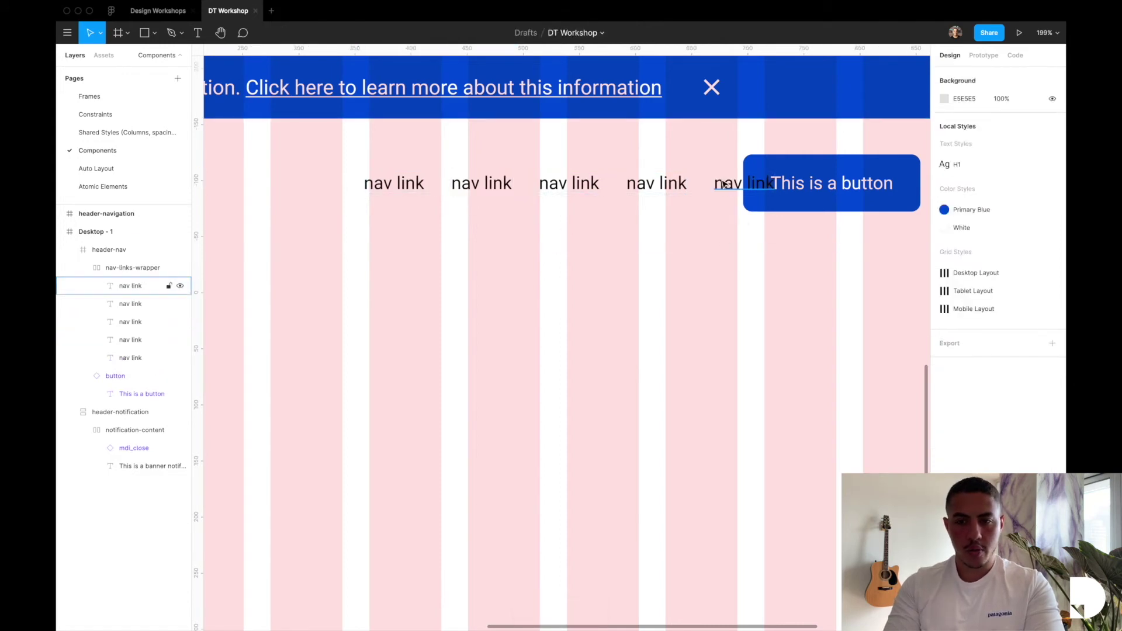
pyautogui.click(760, 183)
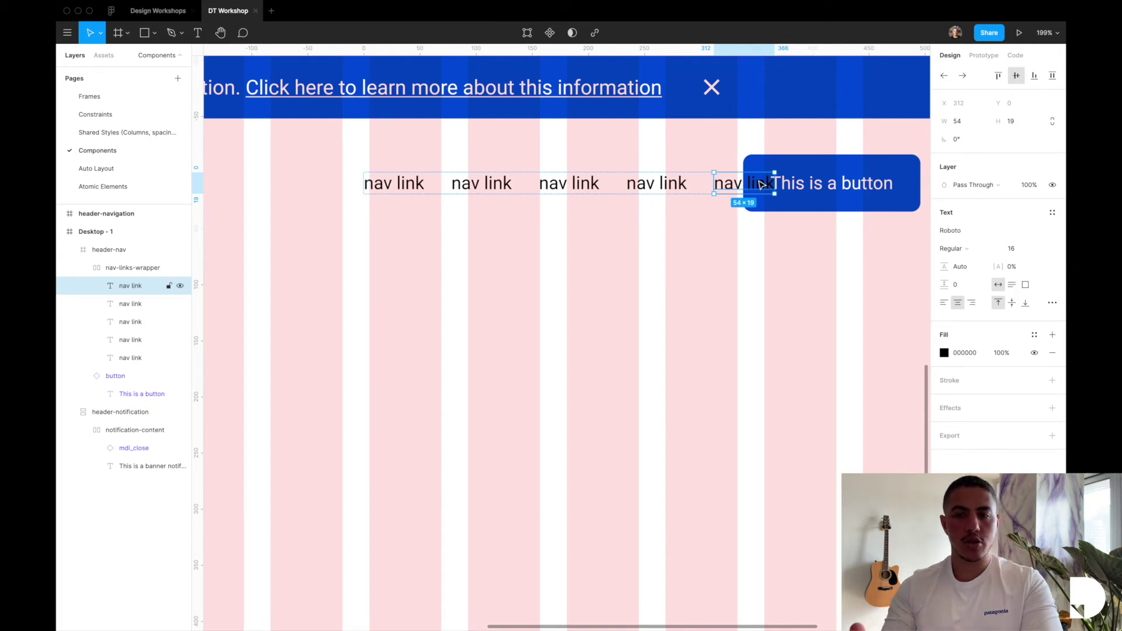
pyautogui.press('Delete')
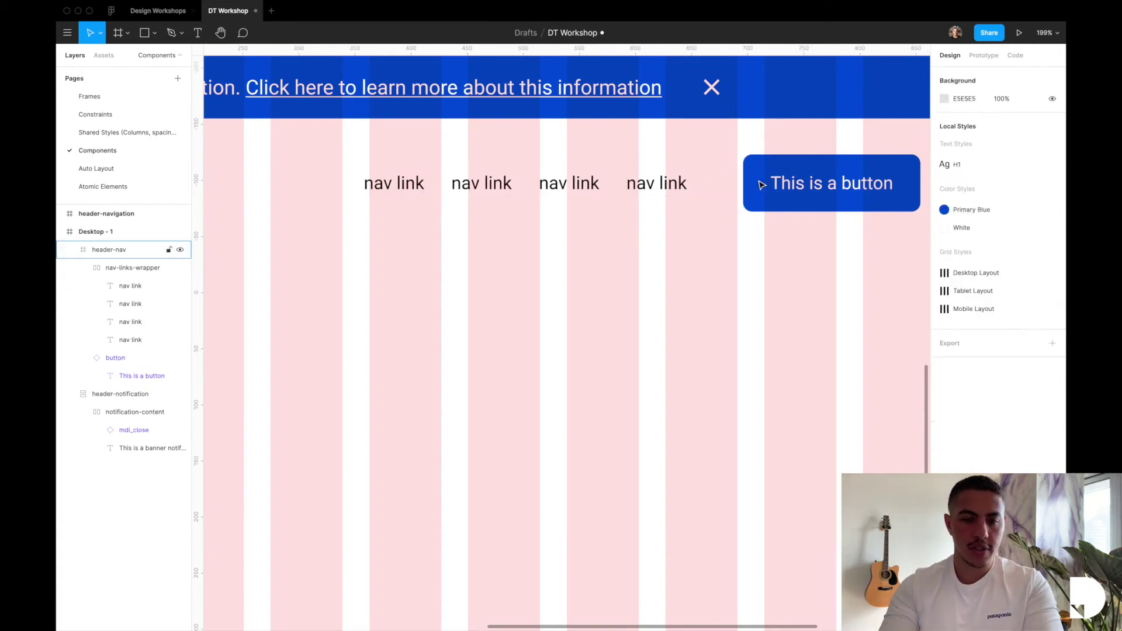
# - Set the constraints of nav-links-wrapper to Right and Center
pyautogui.click(120, 270)
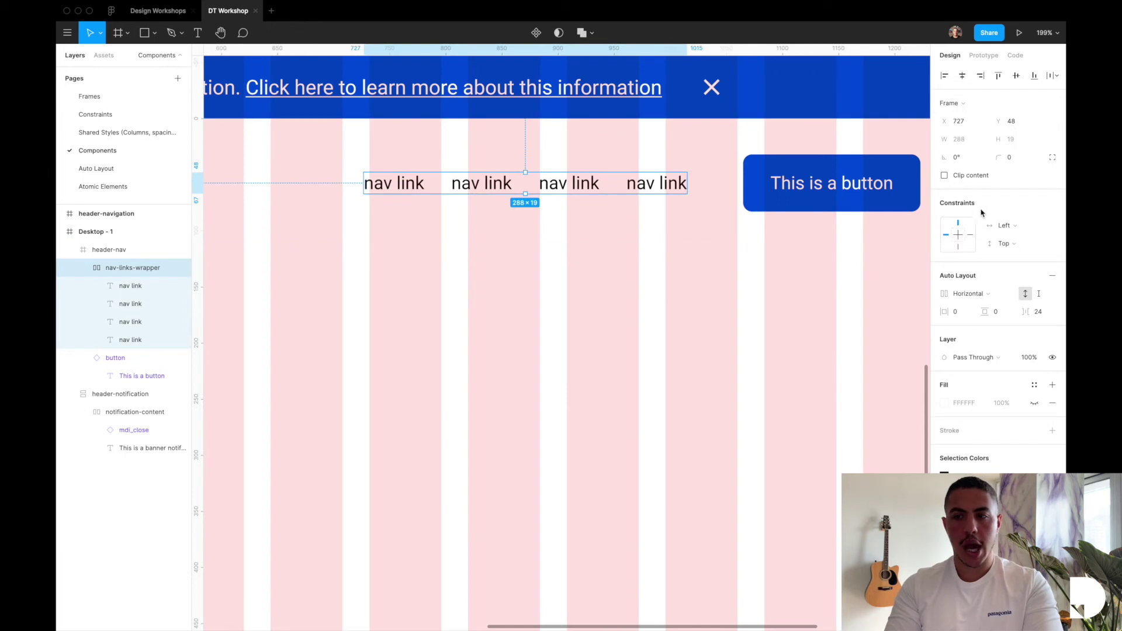
pyautogui.click(1018, 228)
pyautogui.click(1014, 242)
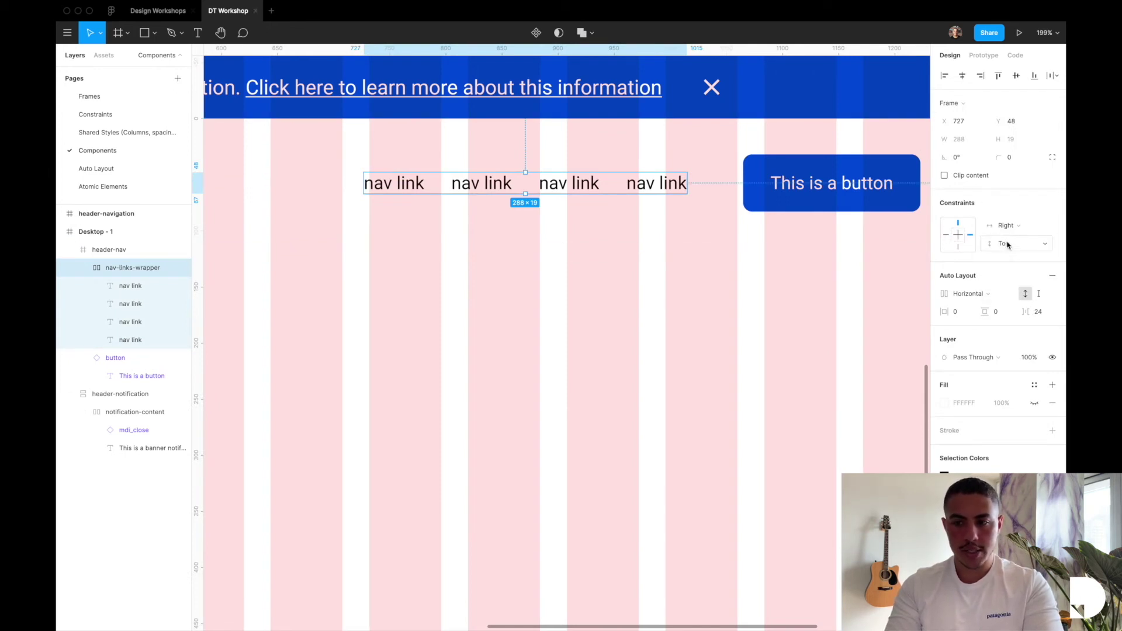
pyautogui.click(1015, 244)
pyautogui.click(1007, 285)
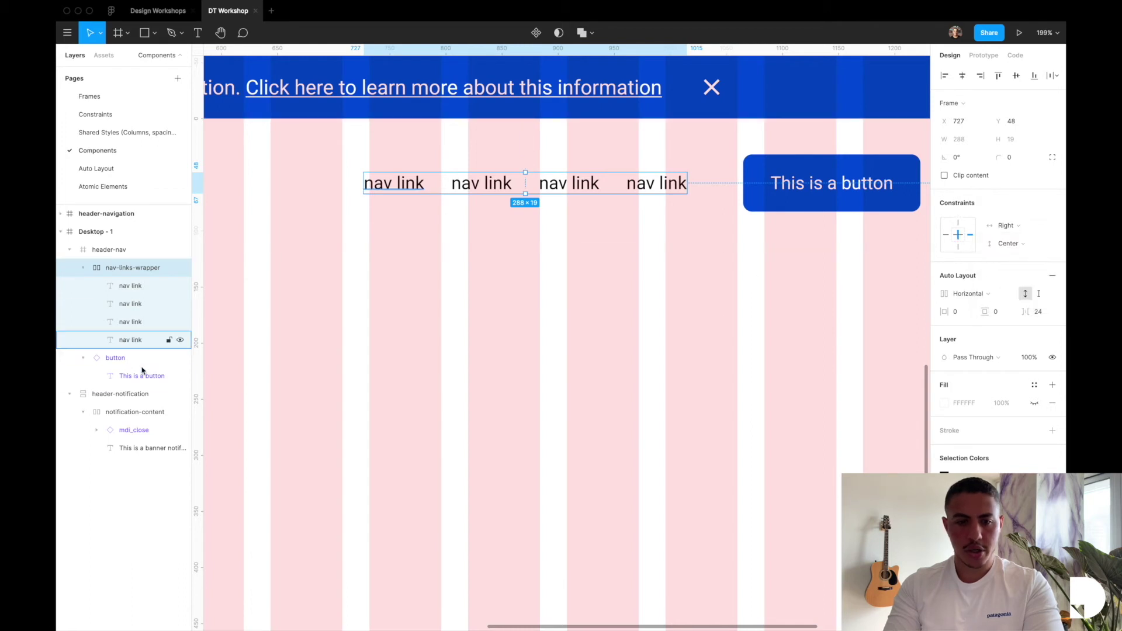
# - Set the constraints of the button instance in header-nav to Right and Center
pyautogui.click(94, 358)
pyautogui.hscroll(5, 591, 205)
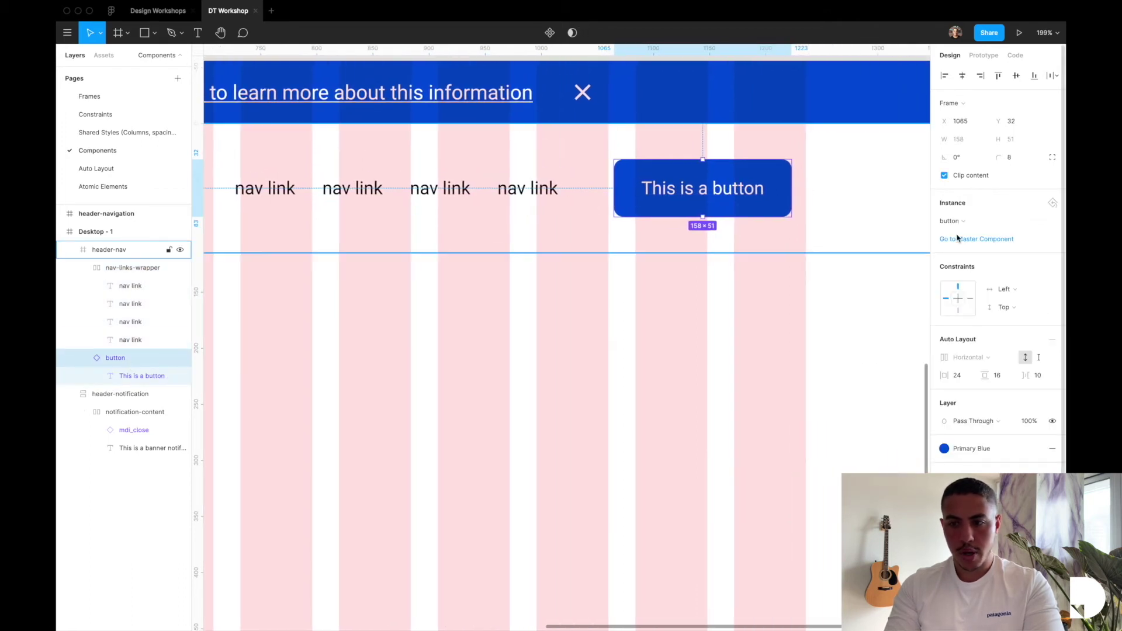
pyautogui.click(999, 289)
pyautogui.click(1003, 302)
pyautogui.click(1006, 308)
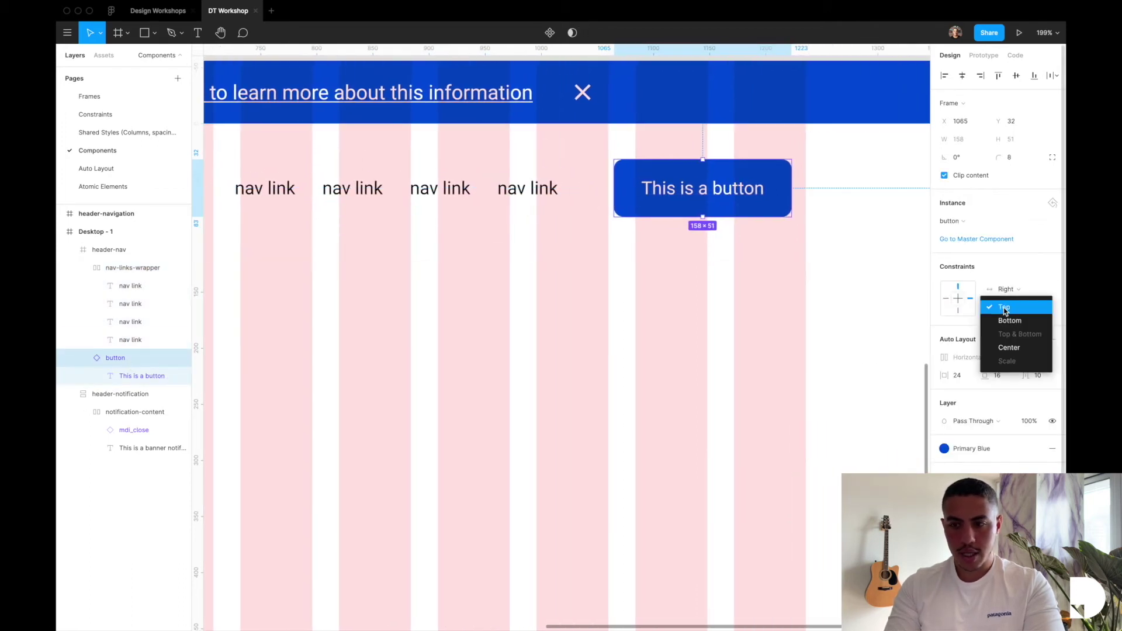
pyautogui.click(1009, 347)
# - Nudge nav-links-wrapper right to X 753 so it sits 24 px from the button
pyautogui.click(517, 191)
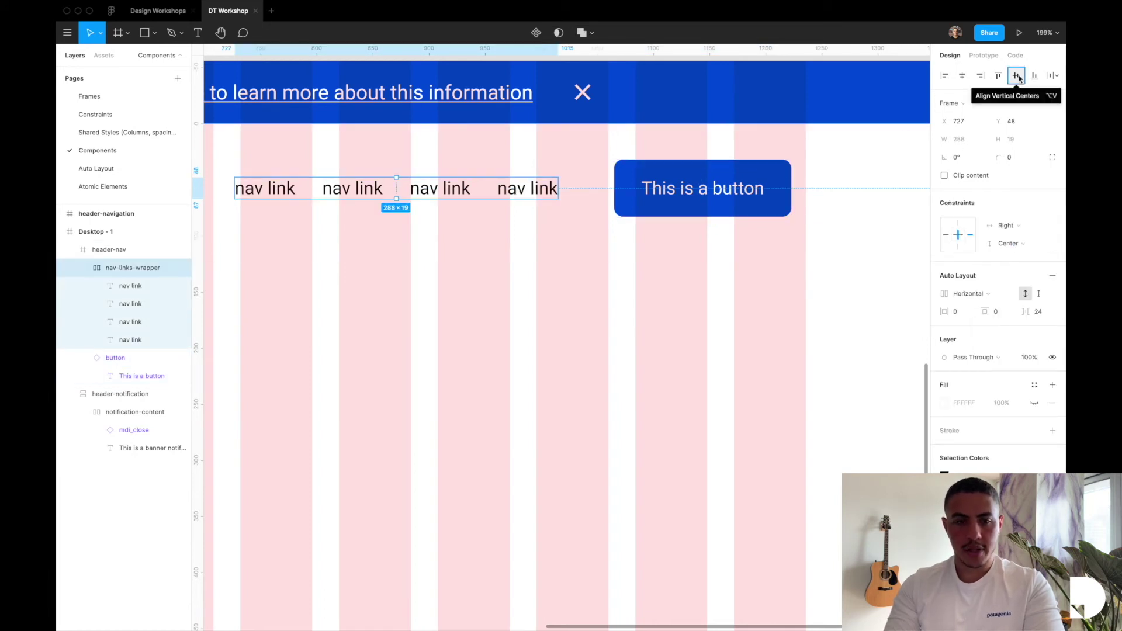
pyautogui.press('alt')
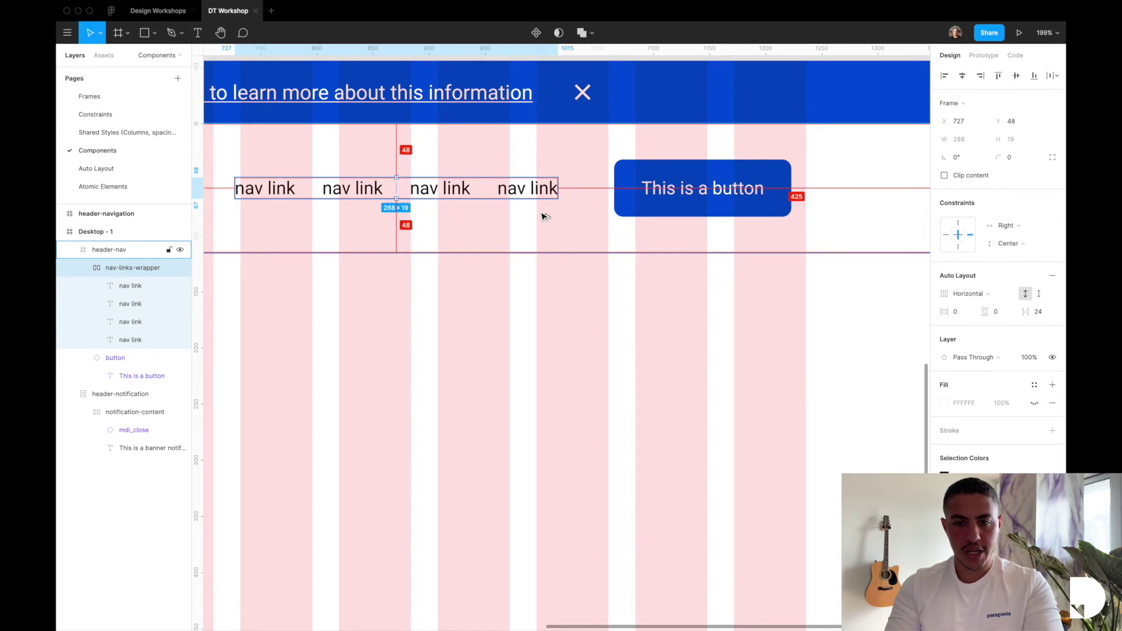
pyautogui.hotkey('shift', 'Right')
pyautogui.hotkey('shift', 'Right')
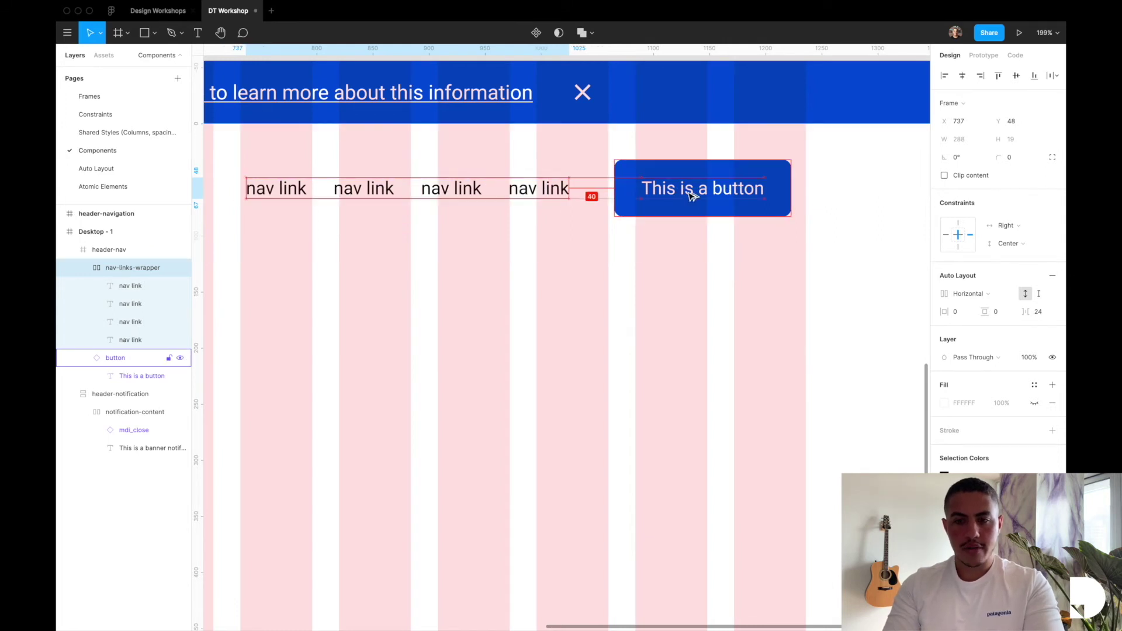
pyautogui.press('Right')
pyautogui.press('Right')
pyautogui.press('Right')
pyautogui.press('Right')
pyautogui.press('Right')
pyautogui.press('Right')
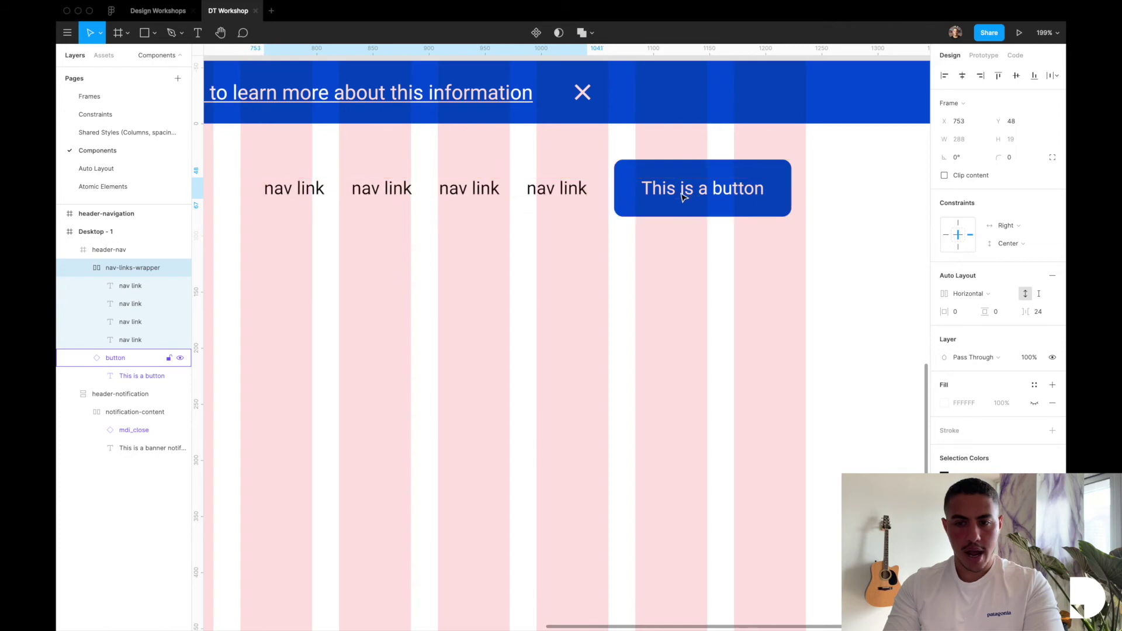
# - Frame nav-links-wrapper and the button together, name the frame "nav-wrapper" and give it horizontal auto layout
pyautogui.click(87, 268)
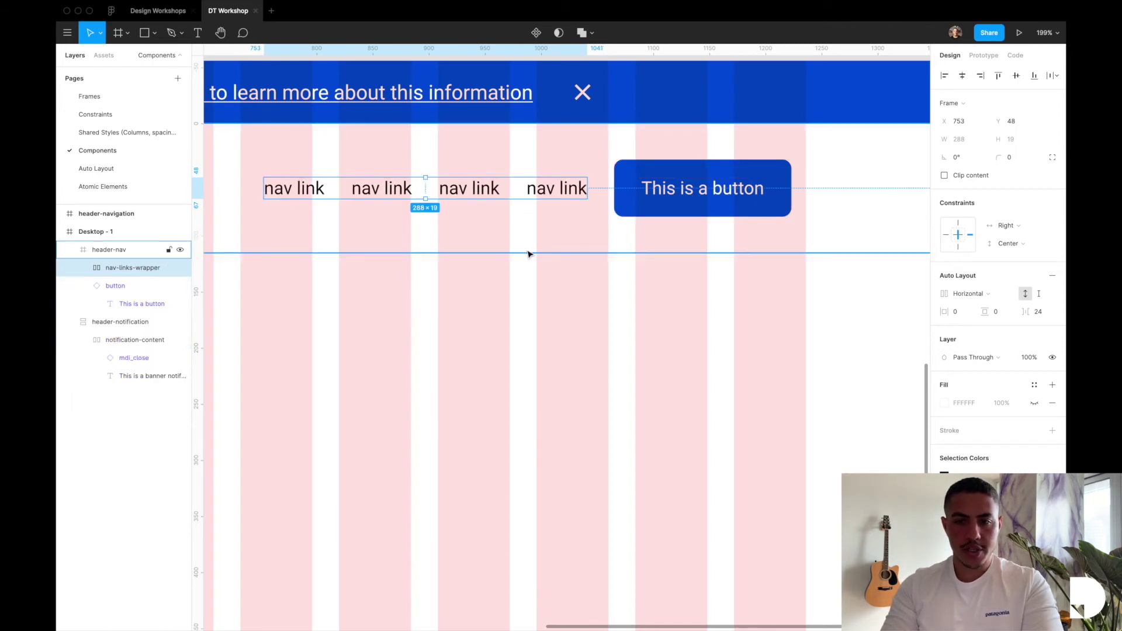
pyautogui.click(83, 286)
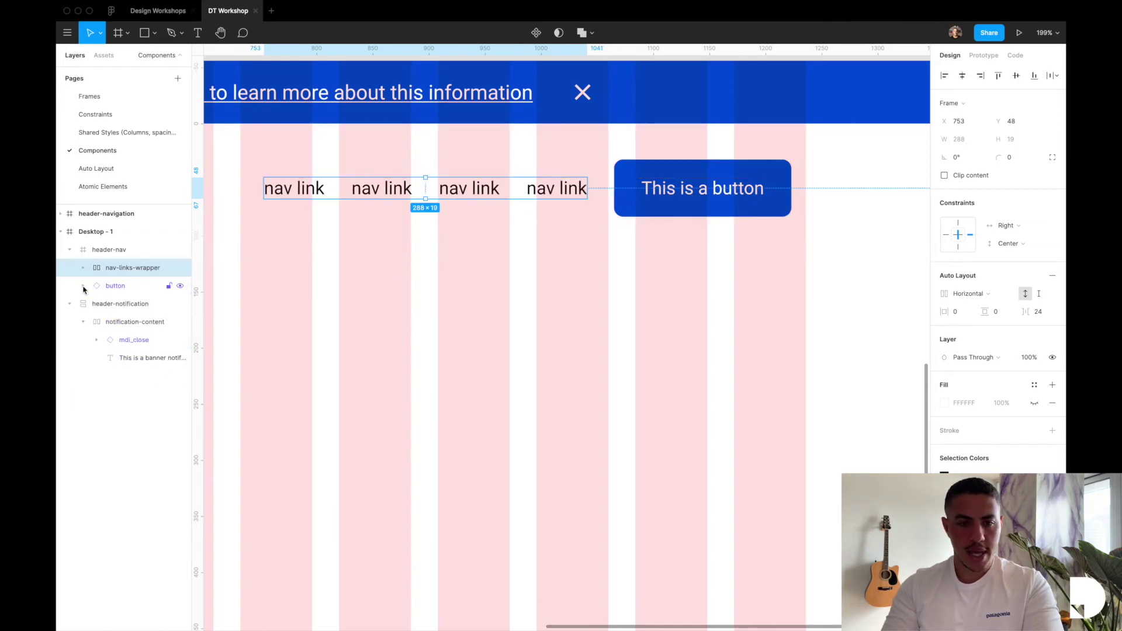
pyautogui.keyDown('shift'); pyautogui.click(116, 286); pyautogui.keyUp('shift')
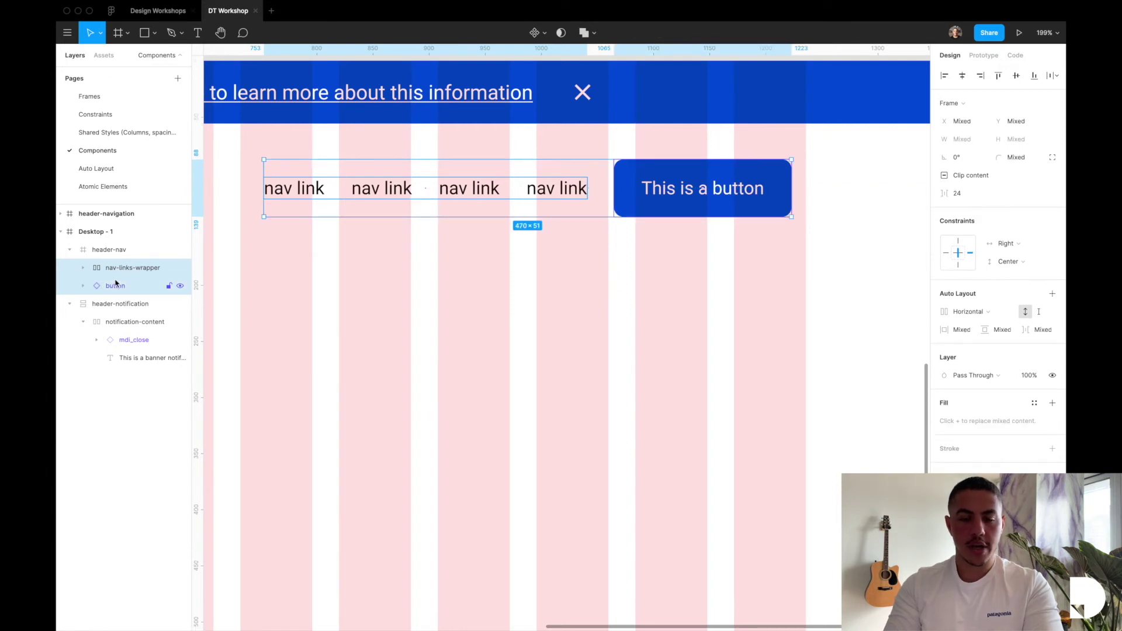
pyautogui.press('super+alt+g')
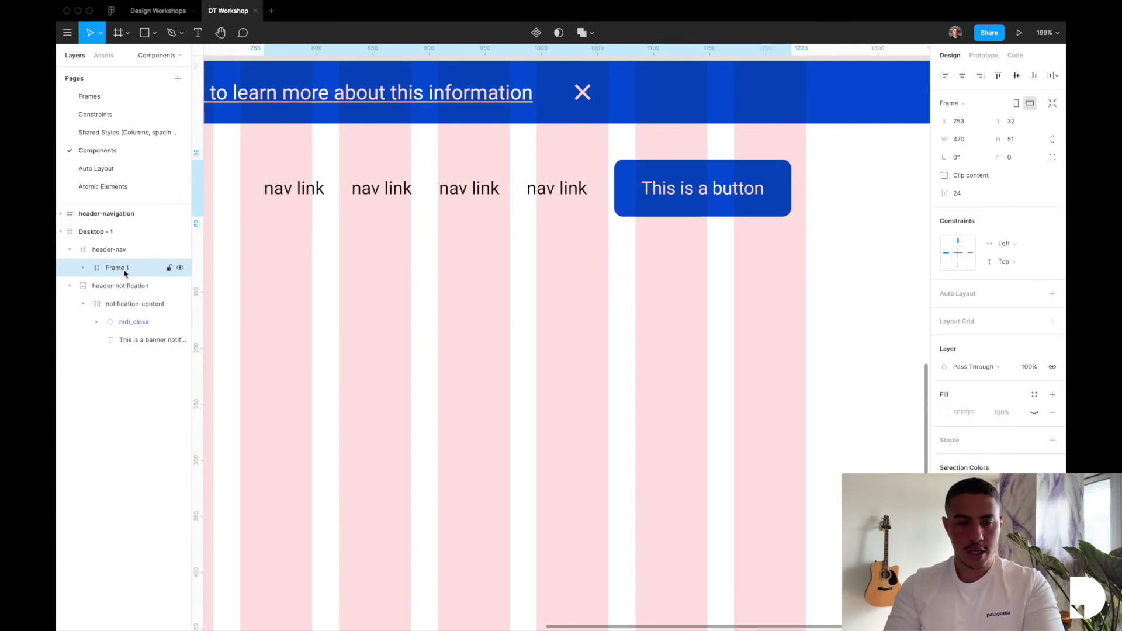
pyautogui.doubleClick(124, 273)
pyautogui.write('nav')
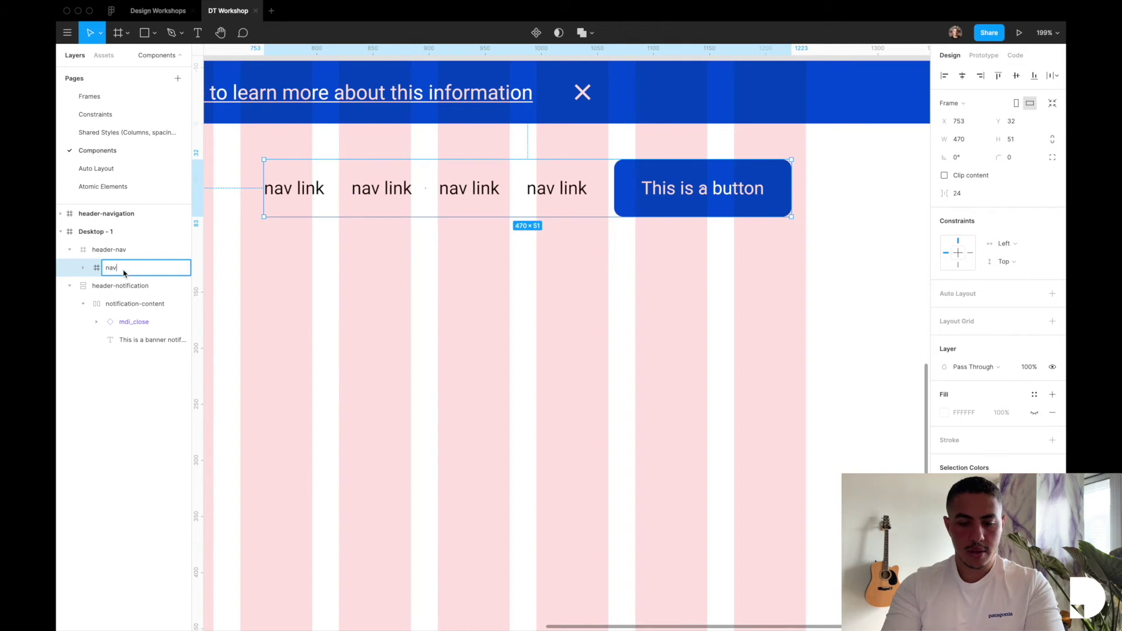
pyautogui.write('-wrapper')
pyautogui.press('Return')
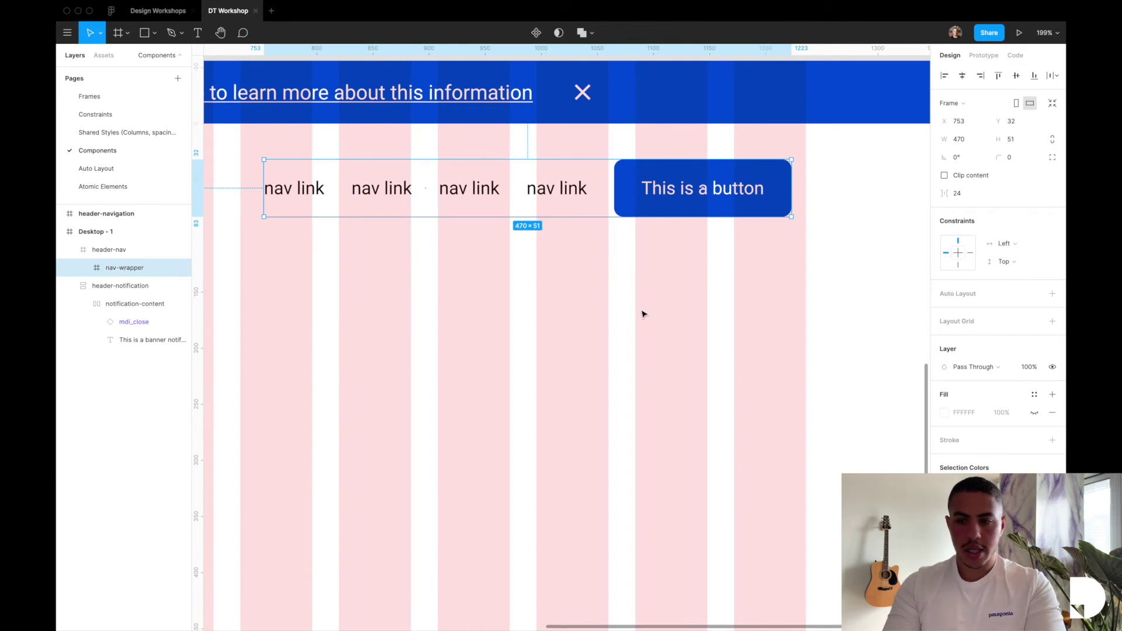
pyautogui.click(1052, 294)
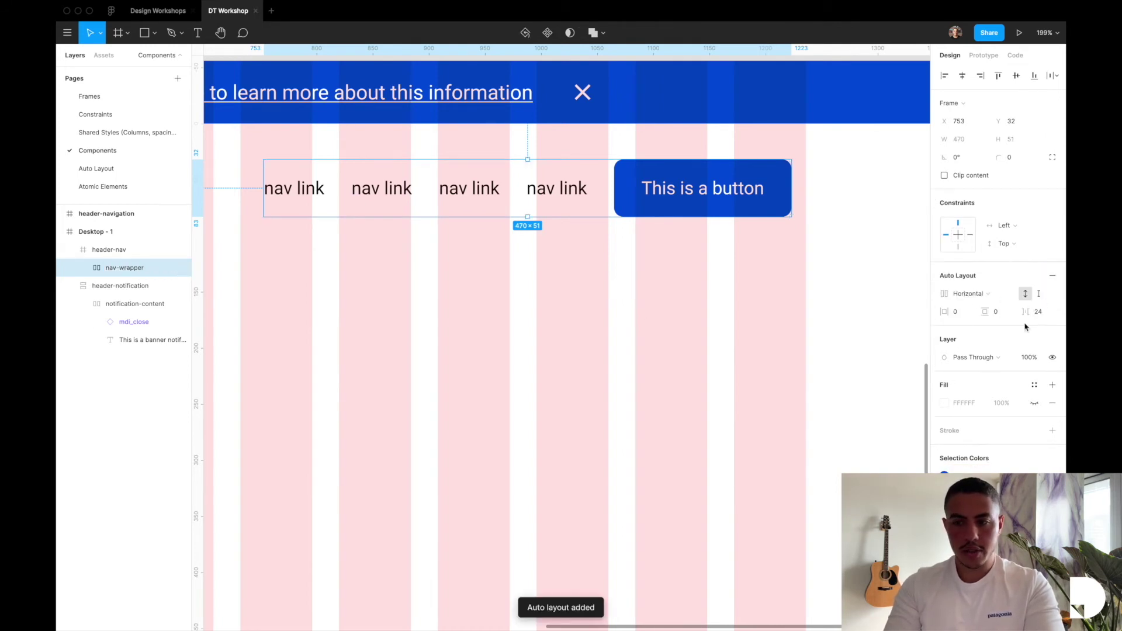
# - Try relabelling the button in nav-wrapper as "cta" and undo the text change
pyautogui.doubleClick(684, 190)
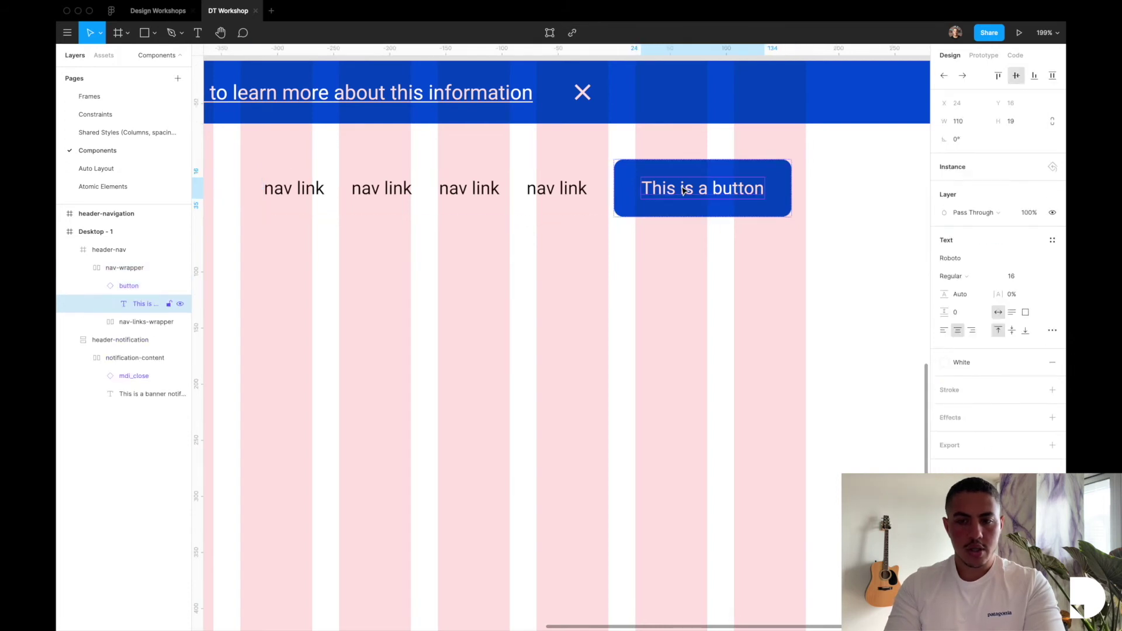
pyautogui.press('Return')
pyautogui.write('cta')
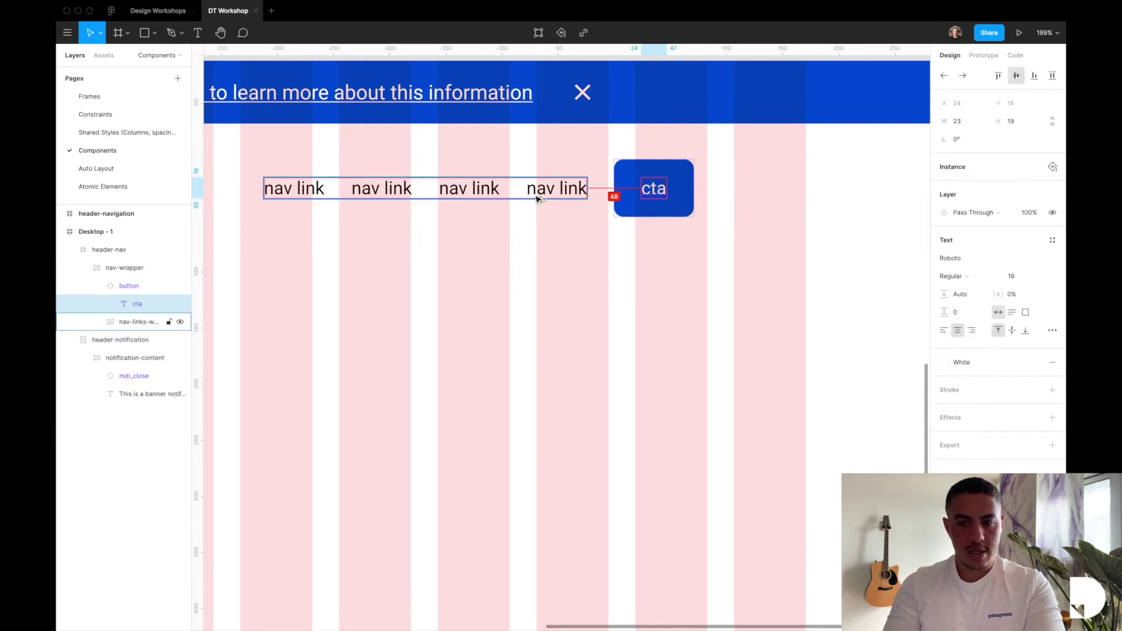
pyautogui.hotkey('ctrl', 'z')
pyautogui.click(627, 183)
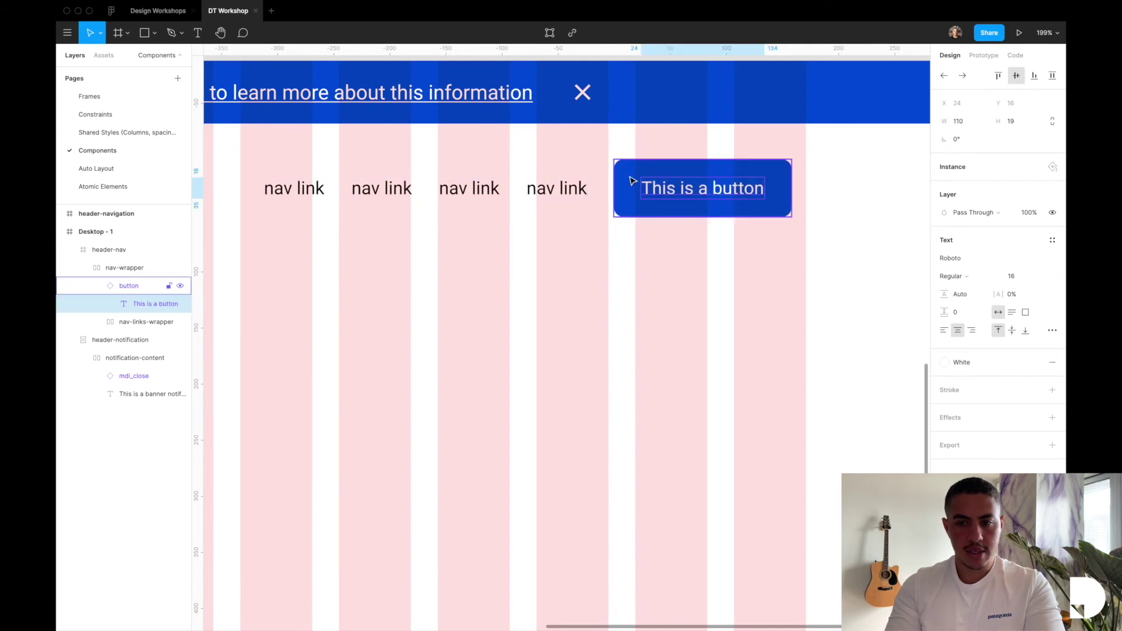
# - Set the constraints of nav-wrapper to Right and Center
pyautogui.press('Escape')
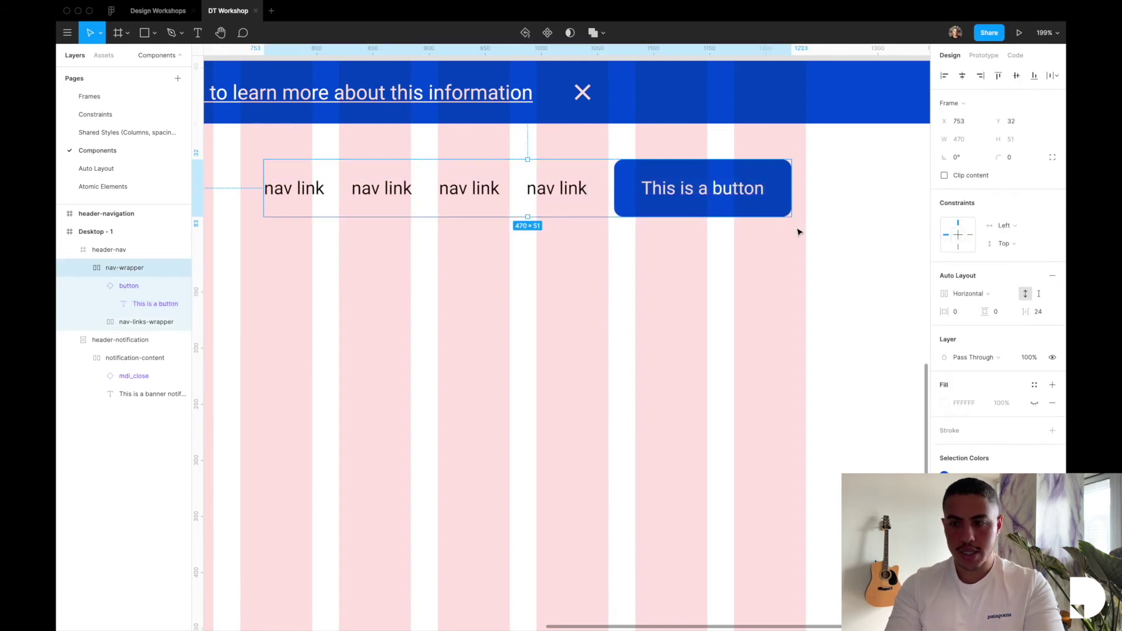
pyautogui.click(1005, 226)
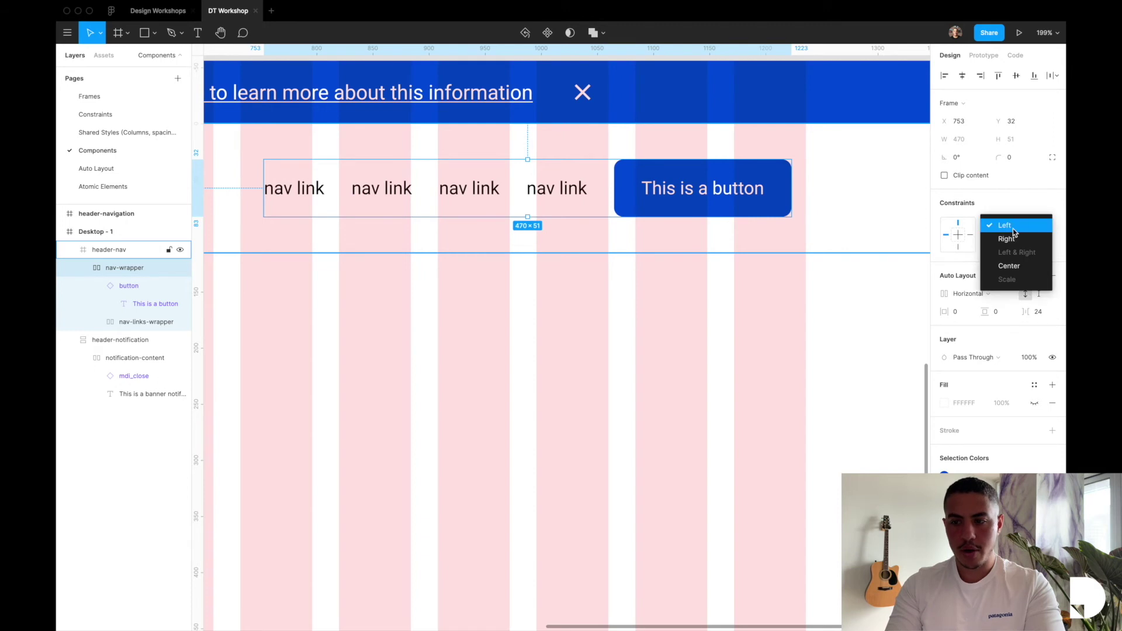
pyautogui.click(1013, 239)
pyautogui.click(1005, 243)
pyautogui.click(1009, 284)
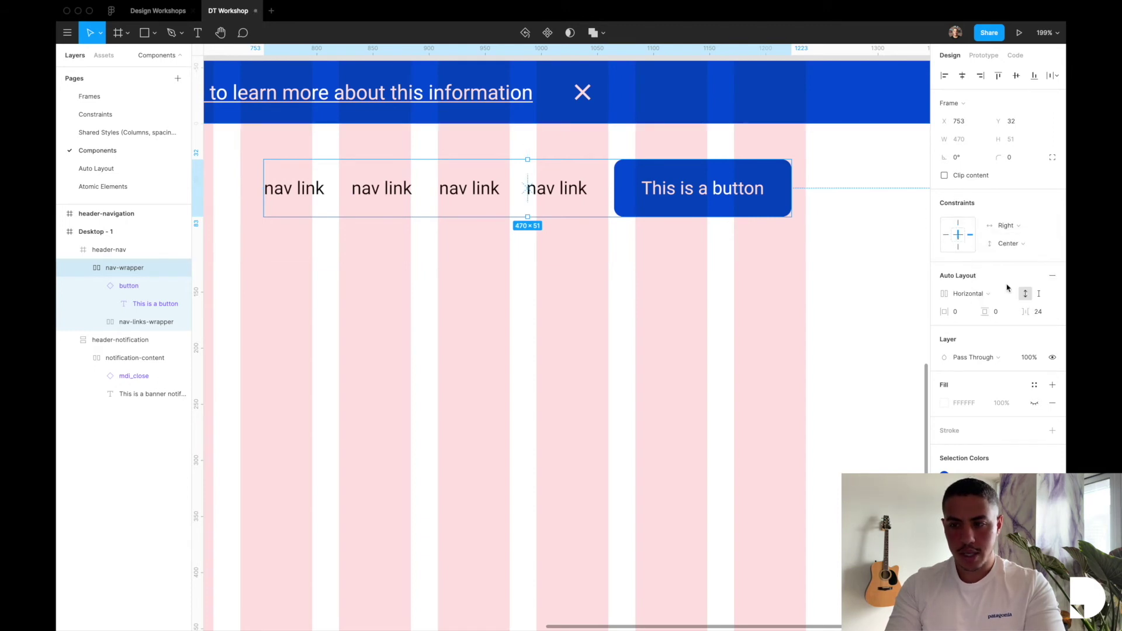
# - Test the new nav-wrapper constraints with the button label "cta", and undo the label edit
pyautogui.doubleClick(682, 196)
pyautogui.write('cta')
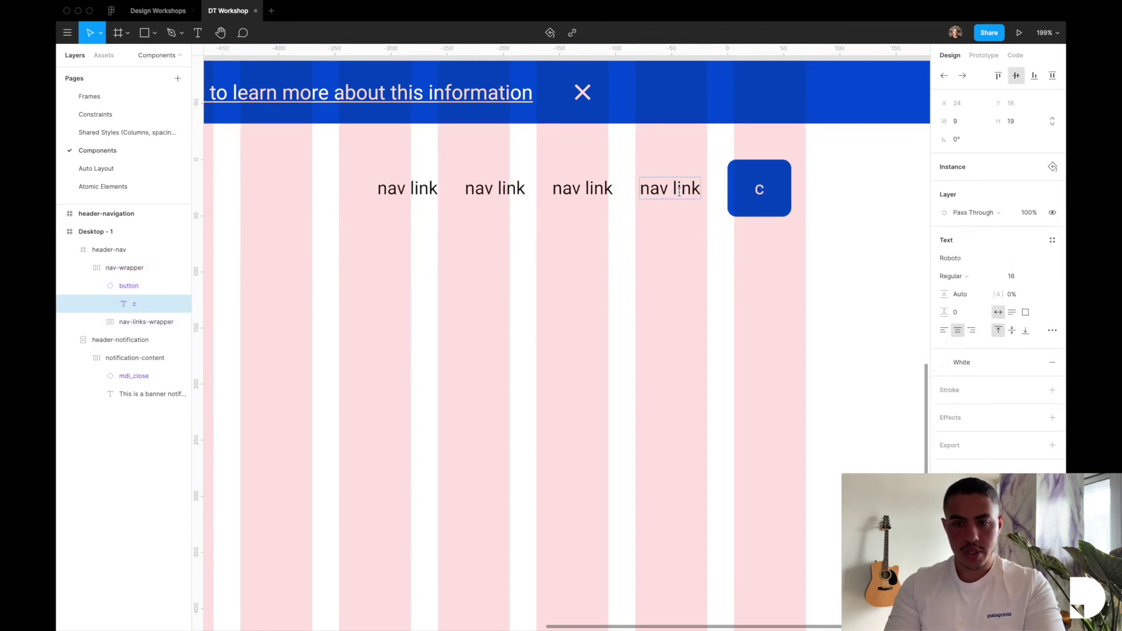
pyautogui.click(661, 203)
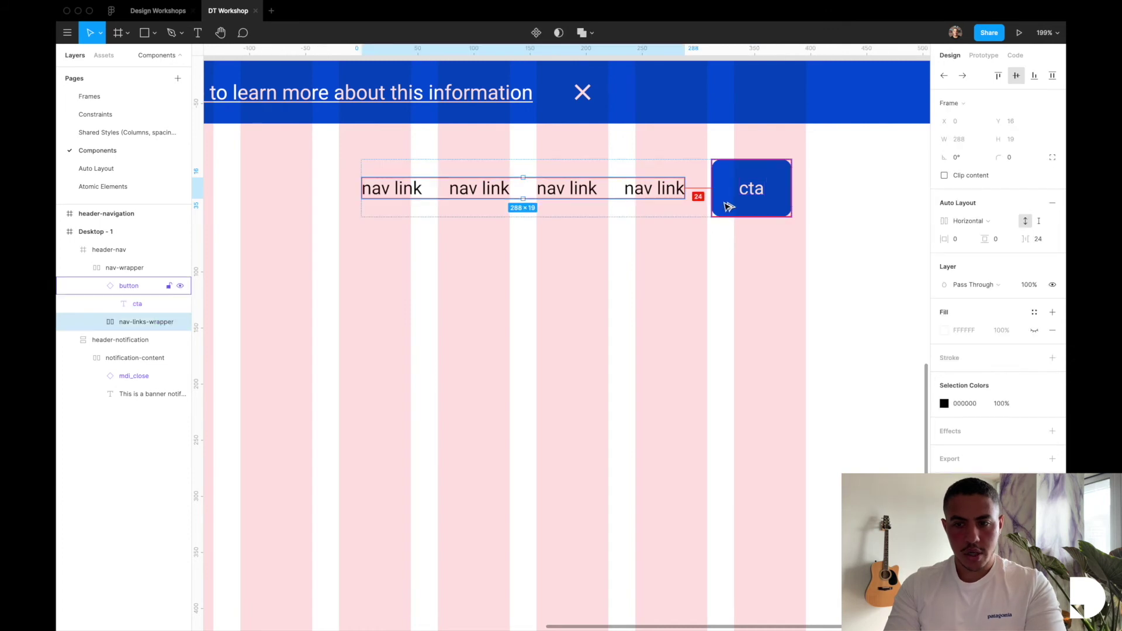
pyautogui.doubleClick(726, 203)
pyautogui.hotkey('ctrl', 'z')
pyautogui.press('Escape')
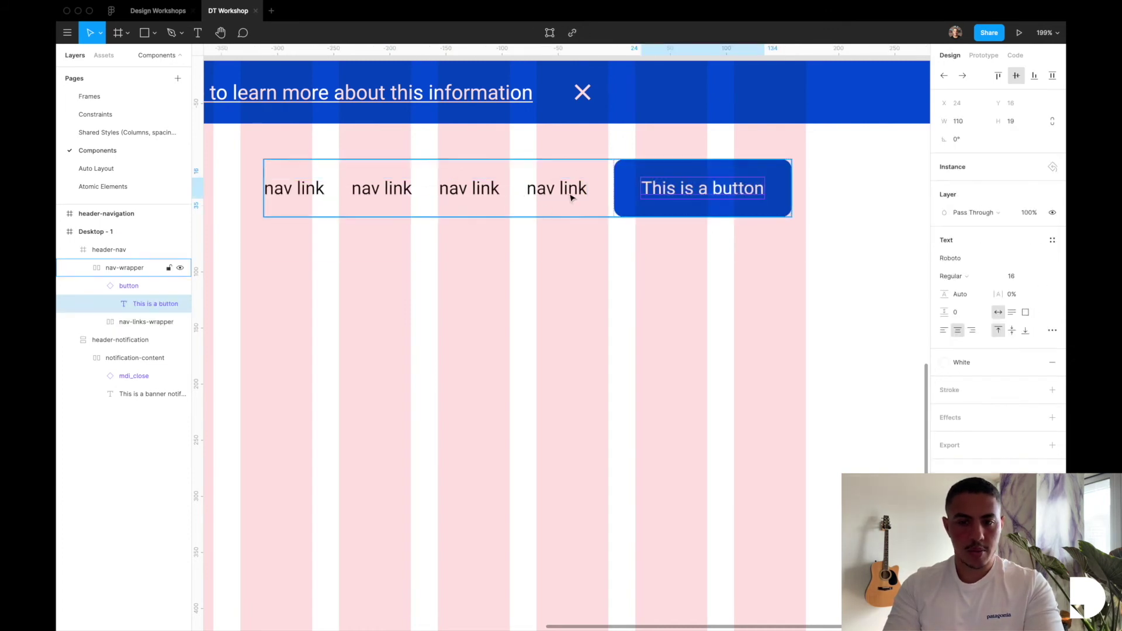
# - Draw a frame about 240 × 42 inside header-nav, starting at the first grid column at X 204, Y 30
pyautogui.click(579, 281)
pyautogui.scroll(-5, 579, 280)
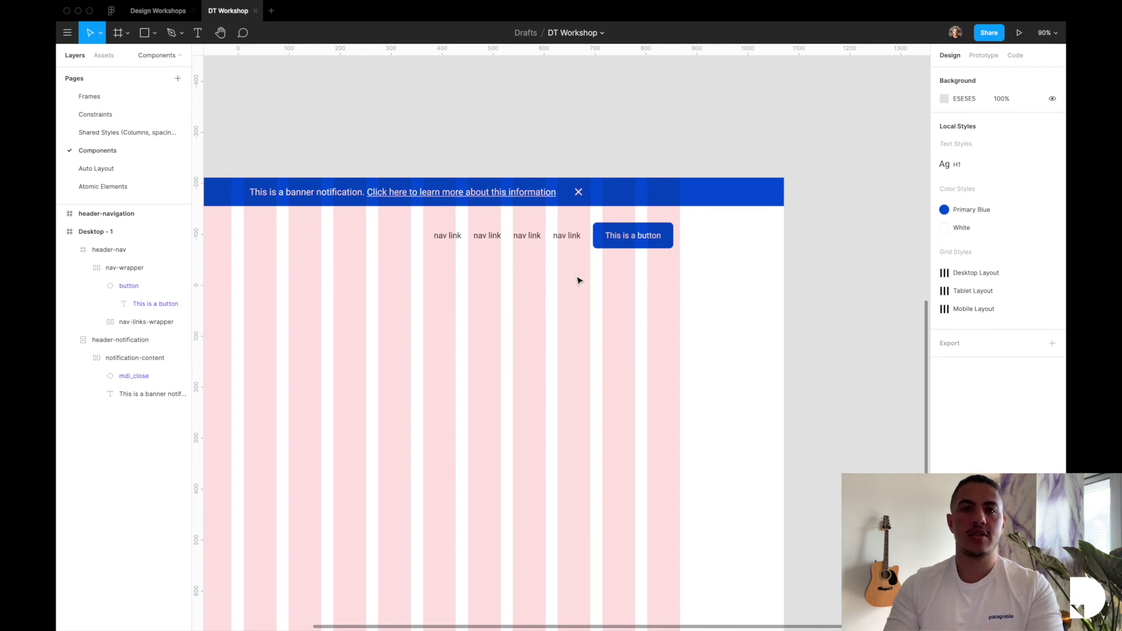
pyautogui.hscroll(-5, 578, 278)
pyautogui.click(366, 240)
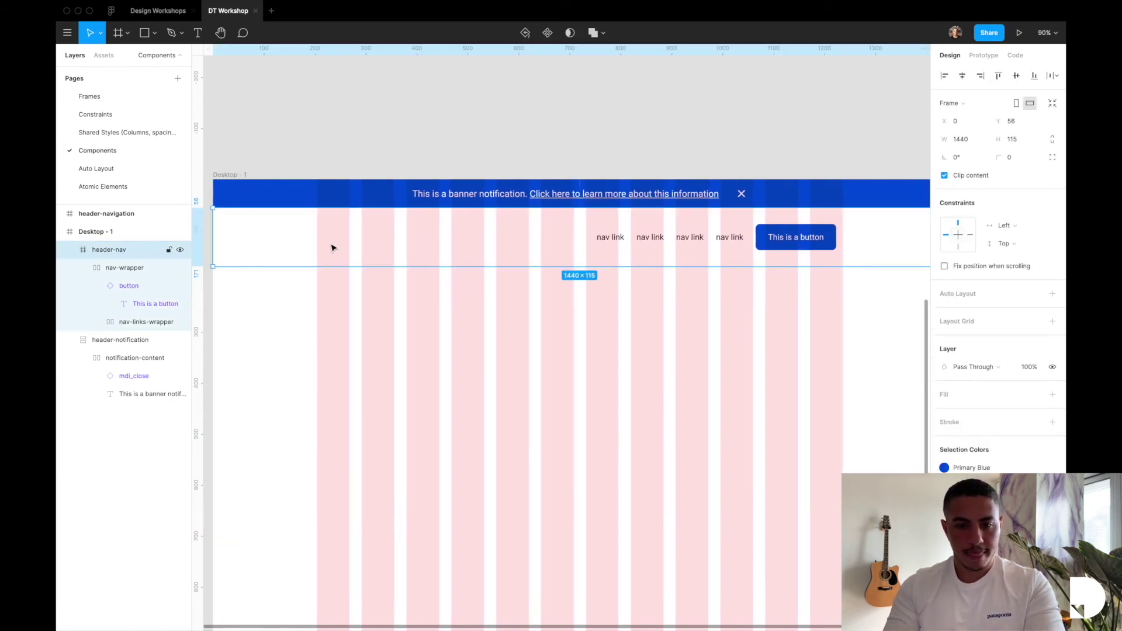
pyautogui.scroll(2, 333, 248)
pyautogui.press('f')
pyautogui.moveTo(314, 220); pyautogui.dragTo(466, 246)
pyautogui.scroll(5, 467, 246)
pyautogui.moveTo(466, 207); pyautogui.dragTo(478, 209)
pyautogui.hscroll(-10, 476, 208)
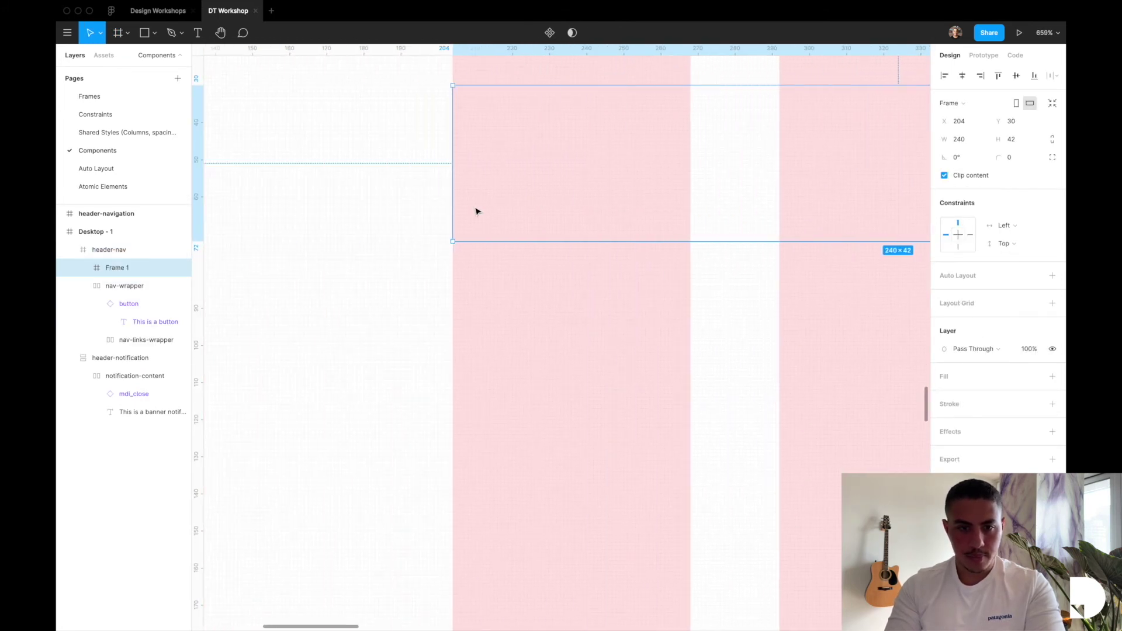
# - Rename the new frame in header-nav as "brand-logo"
pyautogui.doubleClick(129, 268)
pyautogui.write('brand-logo')
pyautogui.press('Return')
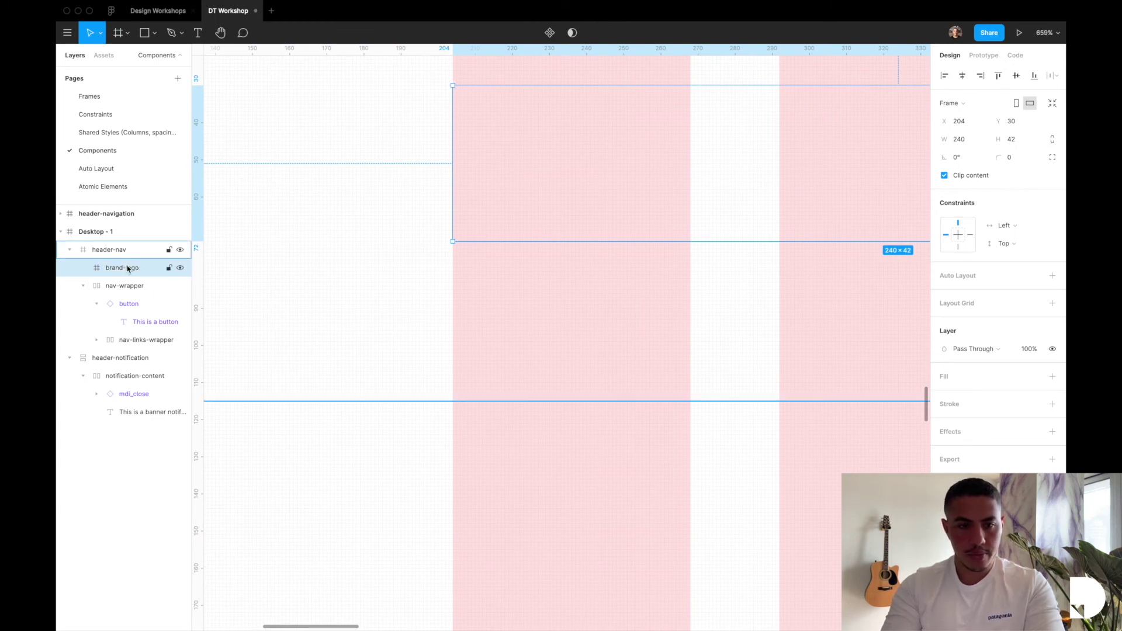
# - Add a text box about 142 × 17 inside brand-logo with the text "business"
pyautogui.scroll(-5, 431, 224)
pyautogui.scroll(-3, 432, 223)
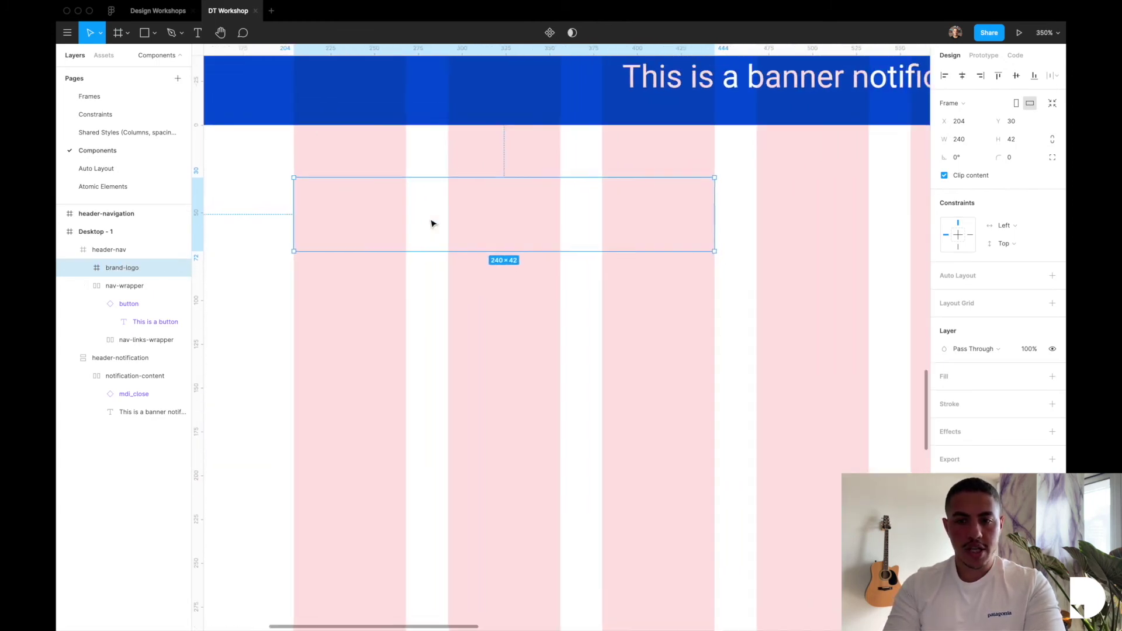
pyautogui.press('t')
pyautogui.moveTo(343, 197); pyautogui.dragTo(562, 224)
pyautogui.write('business')
pyautogui.press('Escape')
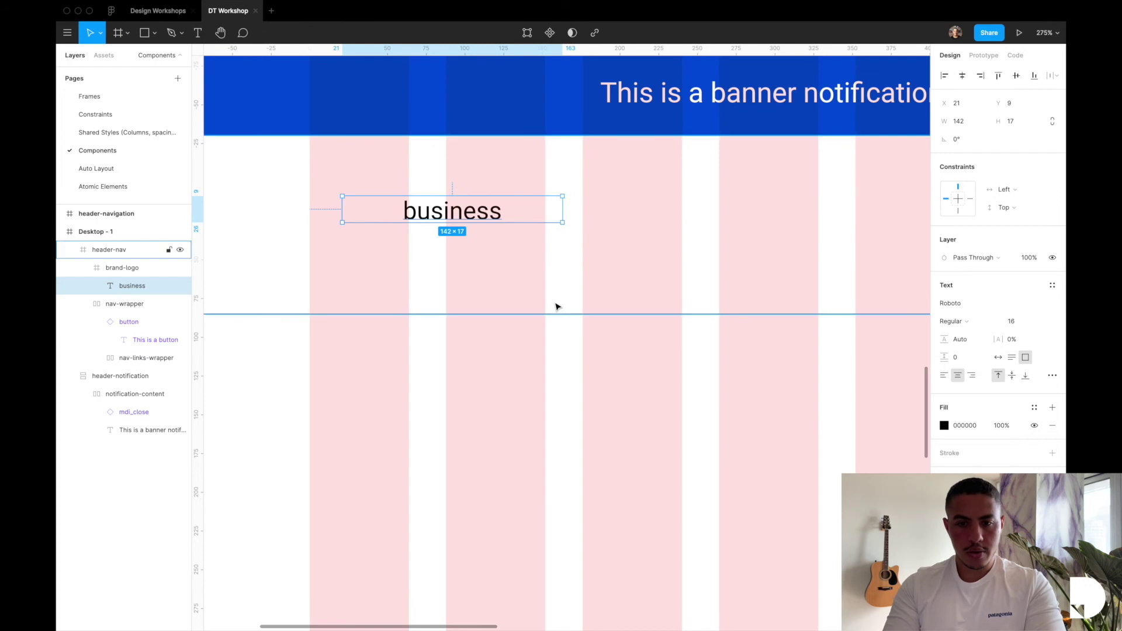
# - Set the "business" text to uppercase, left-aligned and auto width
pyautogui.click(1052, 376)
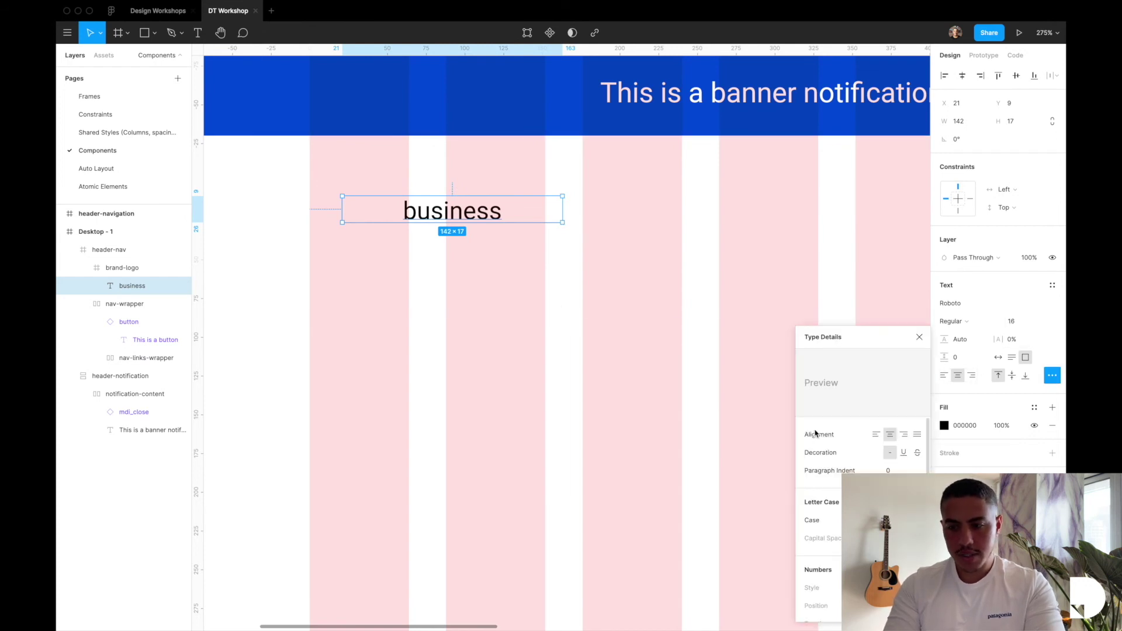
pyautogui.click(876, 520)
pyautogui.click(919, 337)
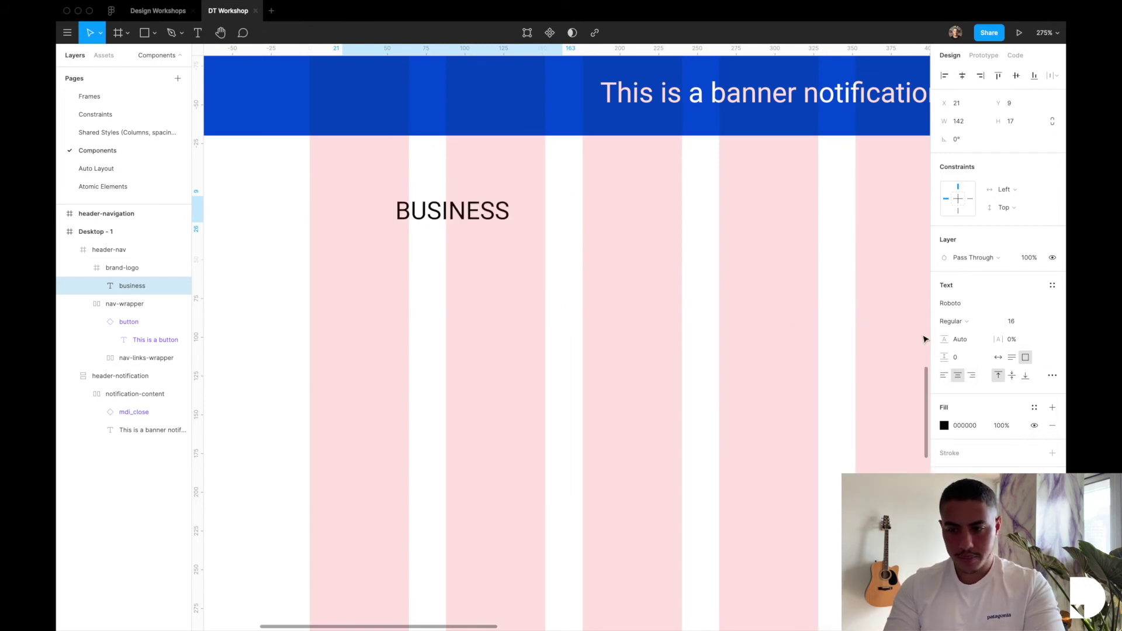
pyautogui.click(944, 376)
pyautogui.click(1001, 358)
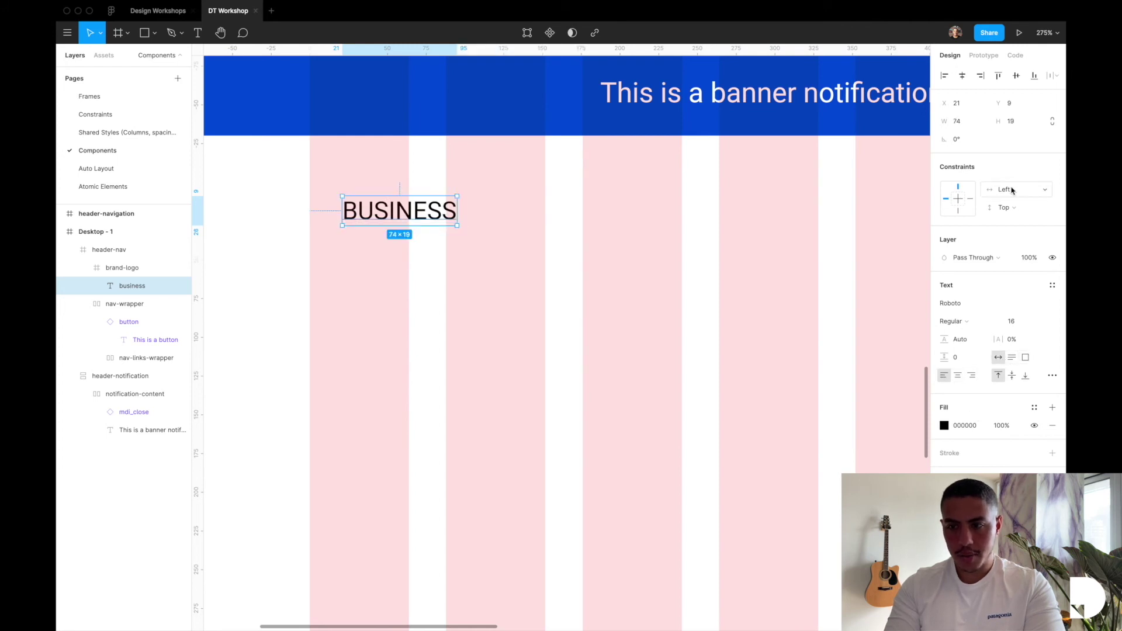
# - Set the vertical constraint of the "business" text to Center and align it left and vertically centred in brand-logo
pyautogui.click(1006, 208)
pyautogui.click(1011, 249)
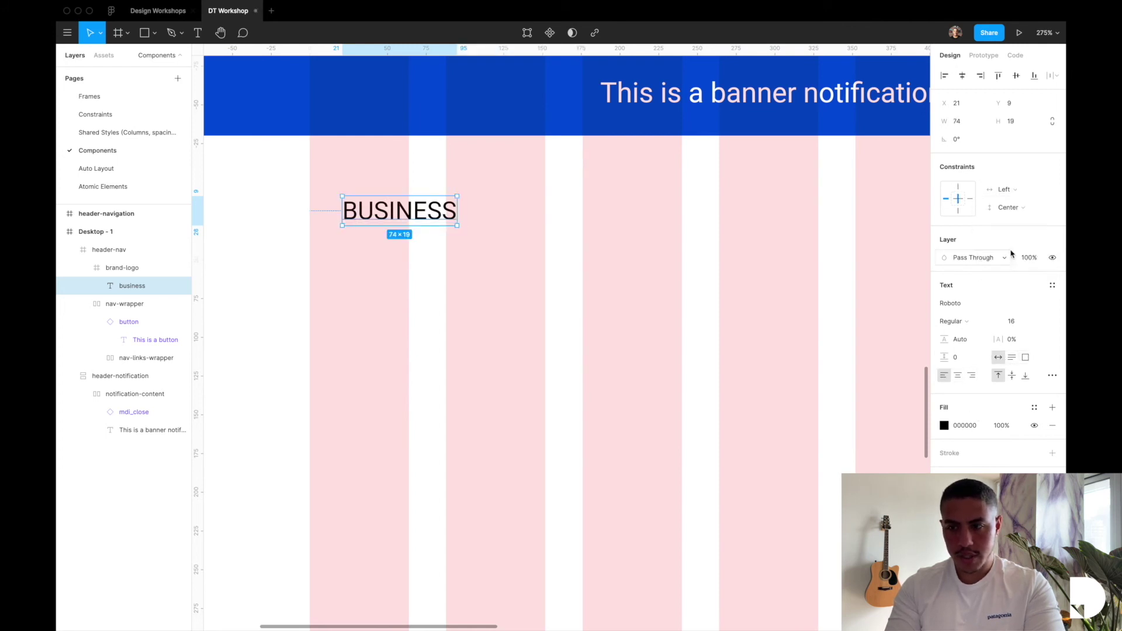
pyautogui.click(944, 75)
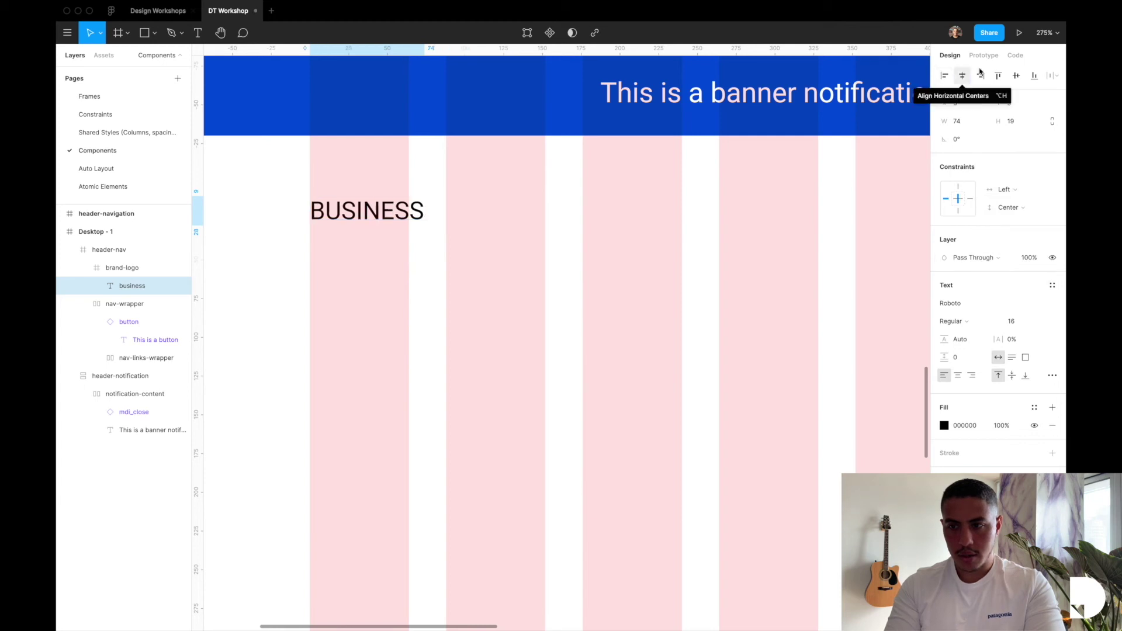
pyautogui.click(1016, 75)
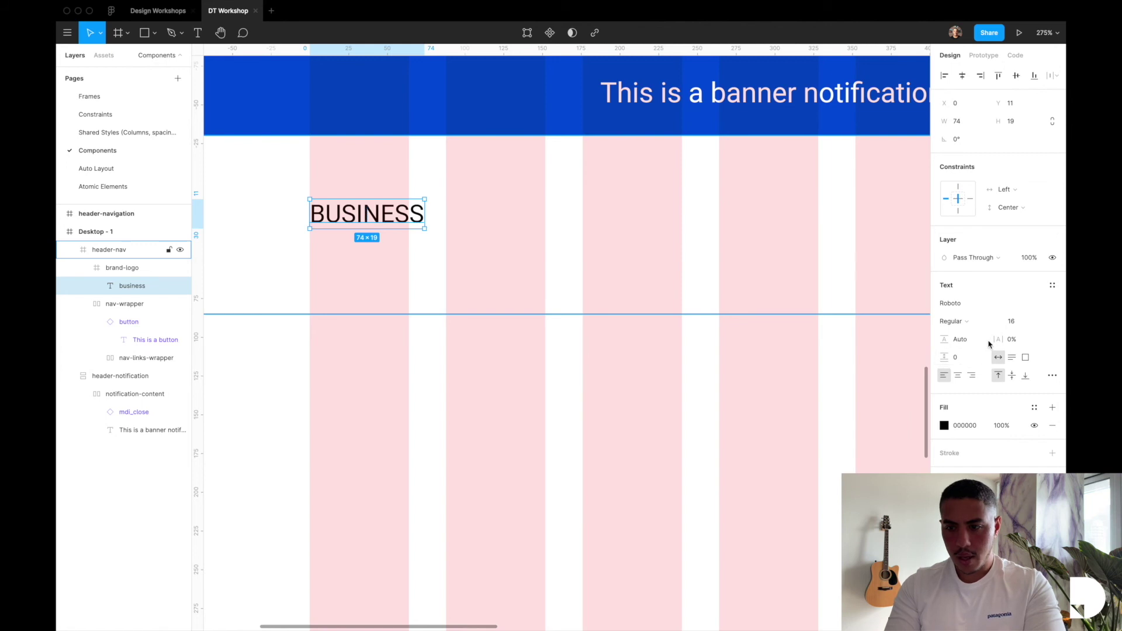
# - Set the letter spacing of the "business" text to 14% and its weight to Medium
pyautogui.moveTo(996, 339); pyautogui.dragTo(1013, 339)
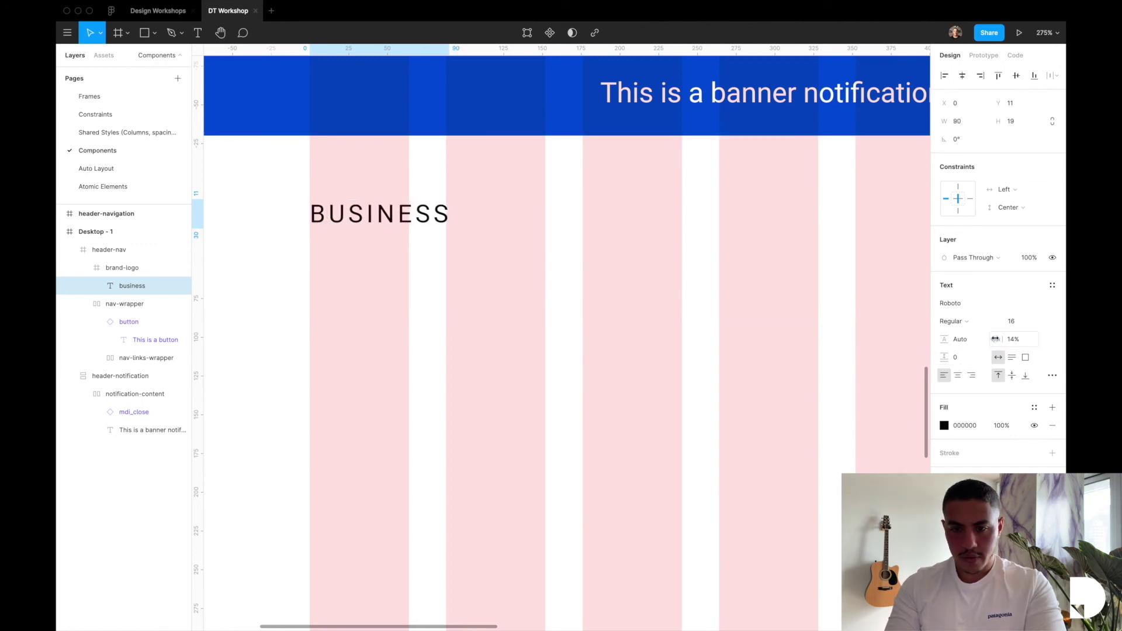
pyautogui.click(953, 321)
pyautogui.click(953, 334)
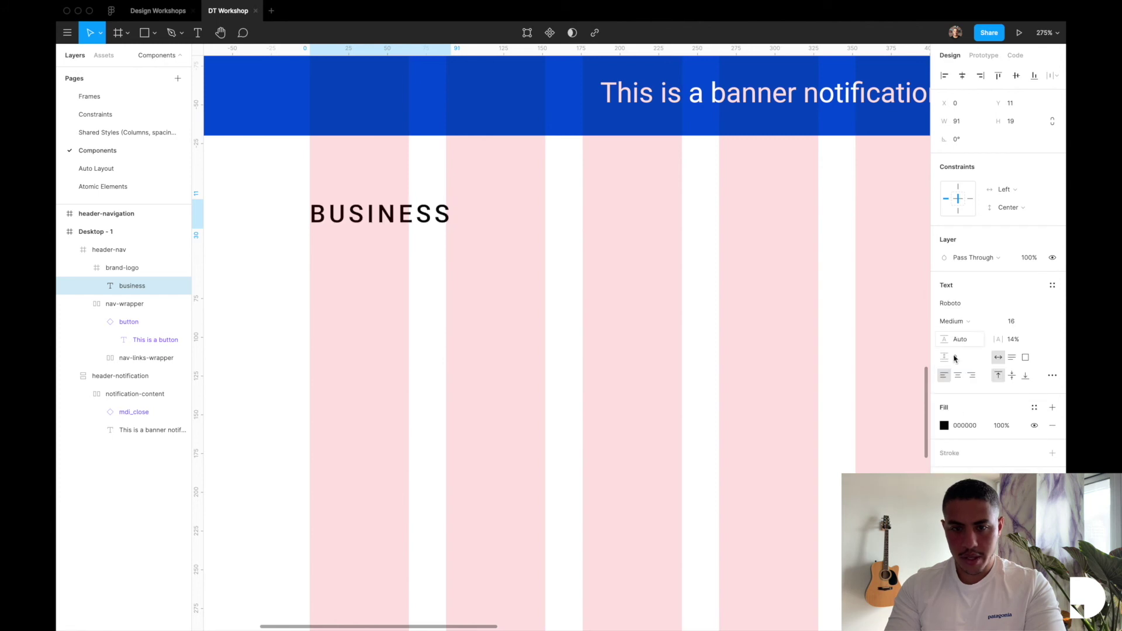
# - Shrink the brand-logo frame to 240 × 19 around its text and centre it vertically in header-nav
pyautogui.click(129, 267)
pyautogui.moveTo(380, 242); pyautogui.dragTo(378, 230)
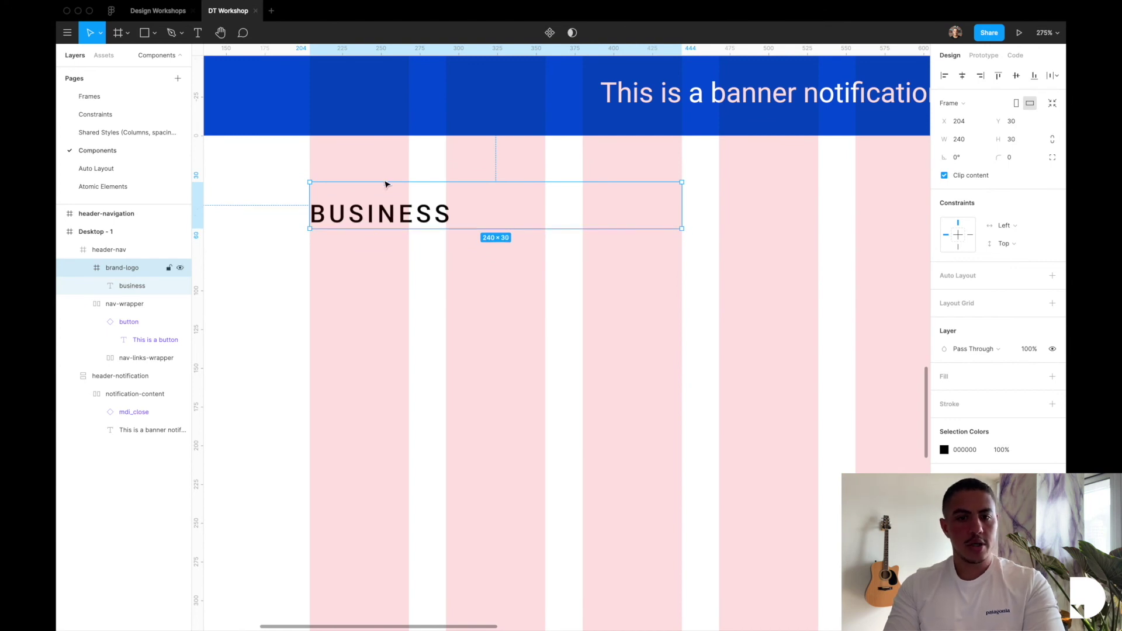
pyautogui.moveTo(383, 182); pyautogui.dragTo(382, 198)
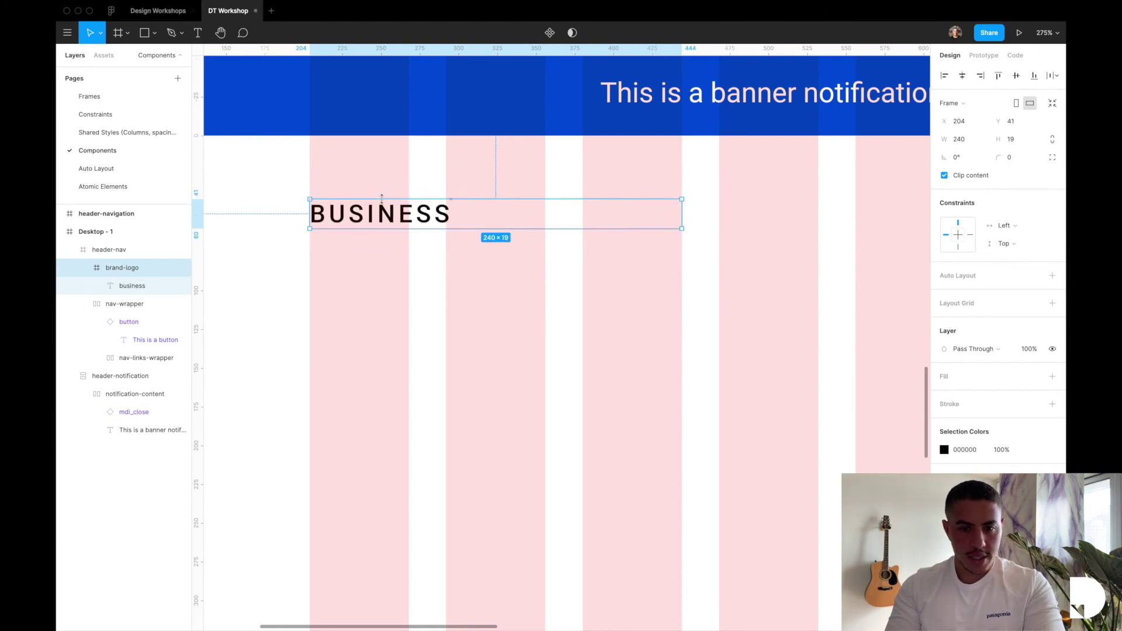
pyautogui.press('-')
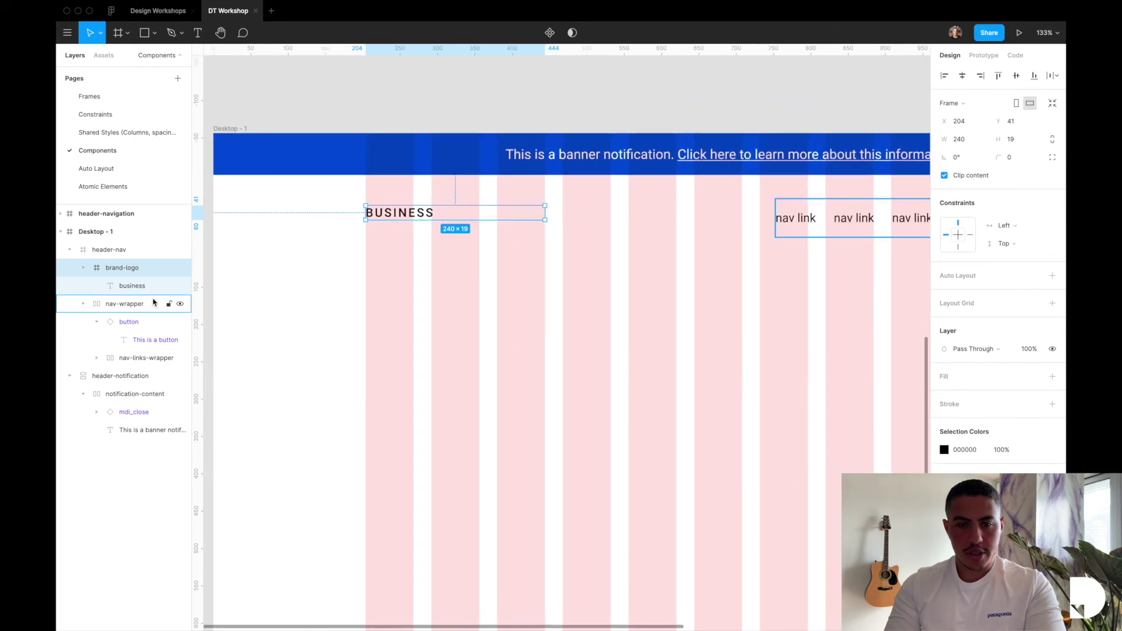
pyautogui.click(1016, 75)
pyautogui.press('alt')
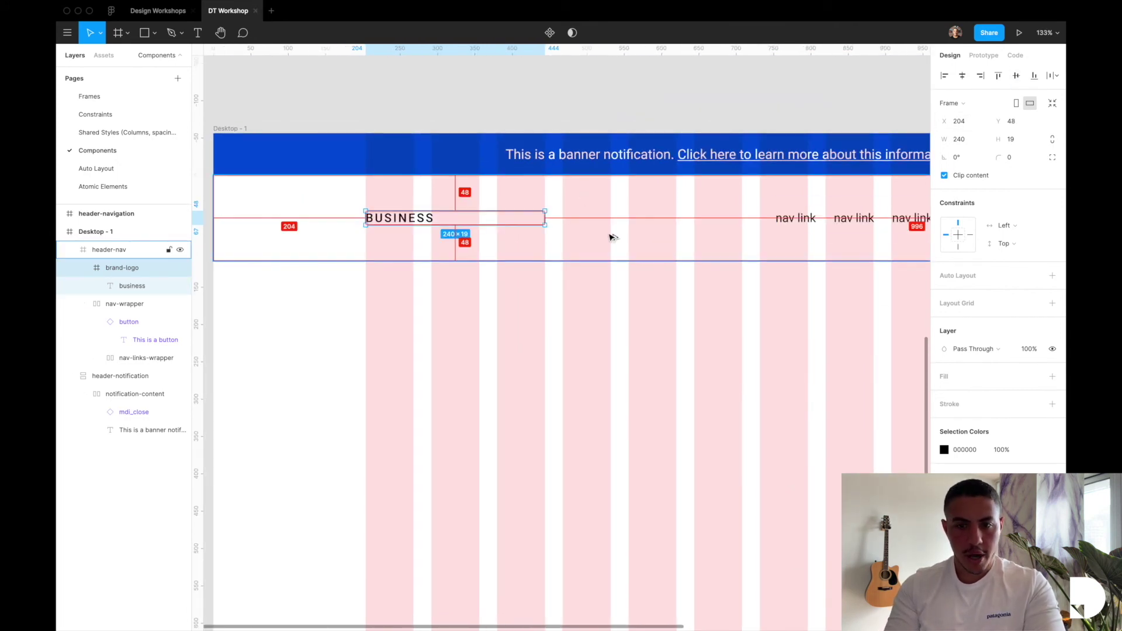
pyautogui.scroll(-5, 612, 237)
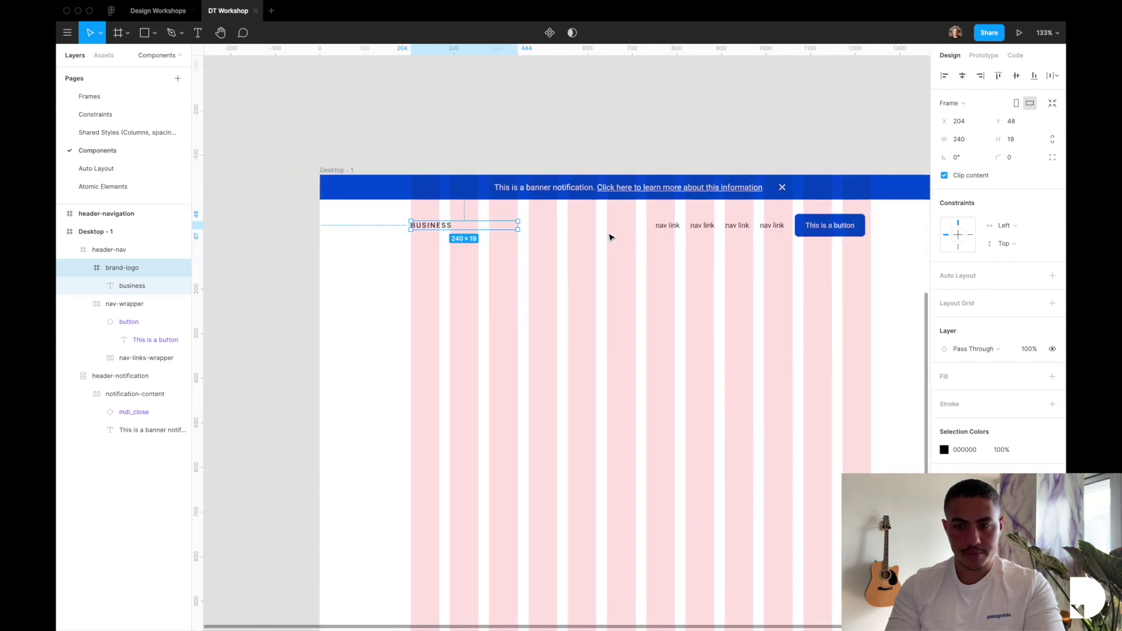
# - Collapse the brand-logo and nav-wrapper layers and add a new page named "Molecular Elements"
pyautogui.click(109, 249)
pyautogui.click(85, 268)
pyautogui.click(83, 286)
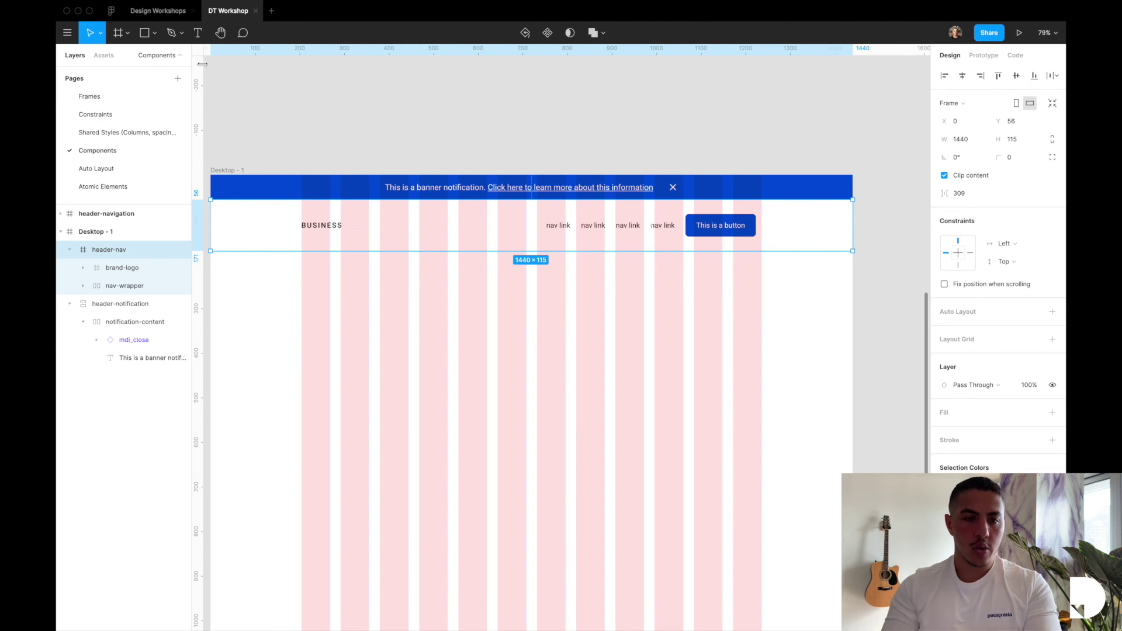
pyautogui.click(178, 79)
pyautogui.write('M')
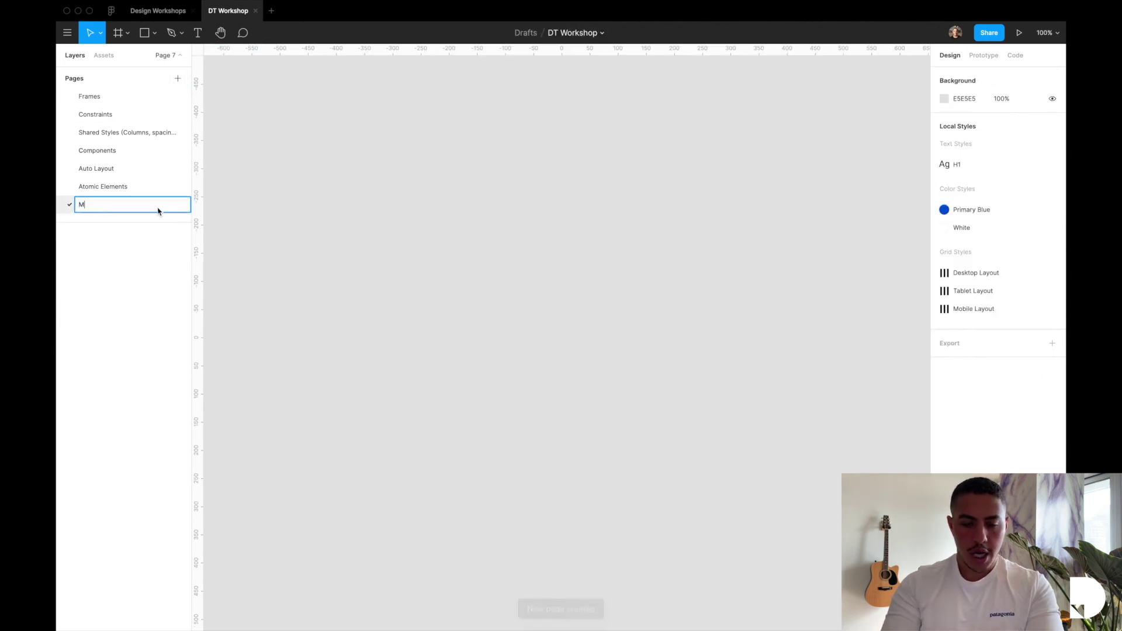
pyautogui.write('olecular Elements')
pyautogui.press('Return')
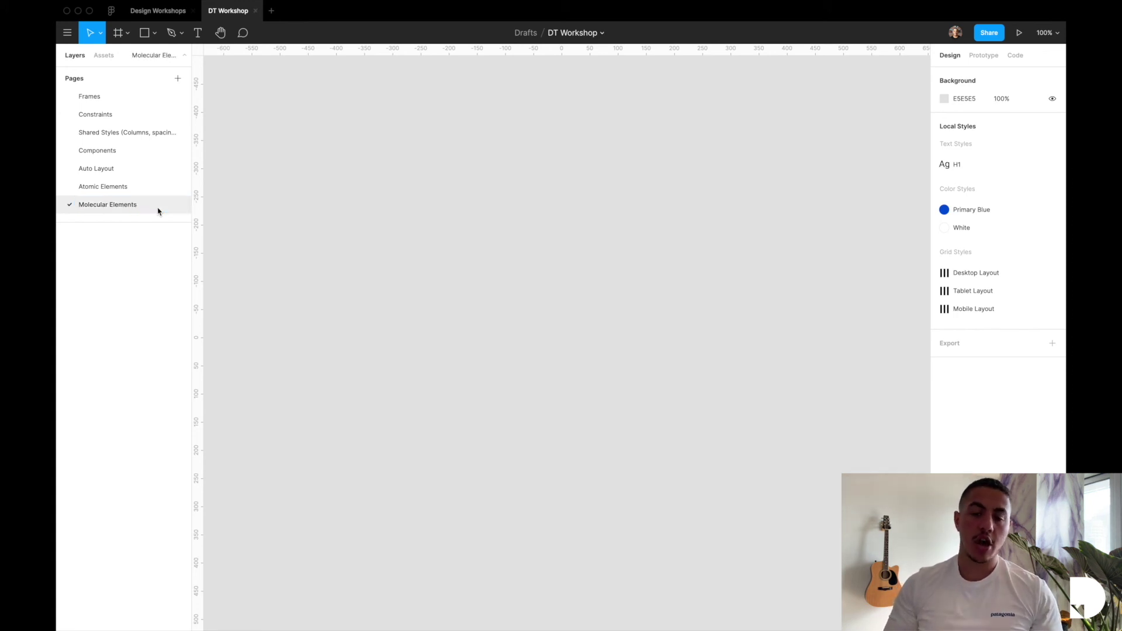
# - Cut header-nav from the Components page and paste it onto the Molecular Elements page
pyautogui.click(108, 152)
pyautogui.click(69, 268)
pyautogui.hotkey('ctrl', 'x')
pyautogui.click(115, 204)
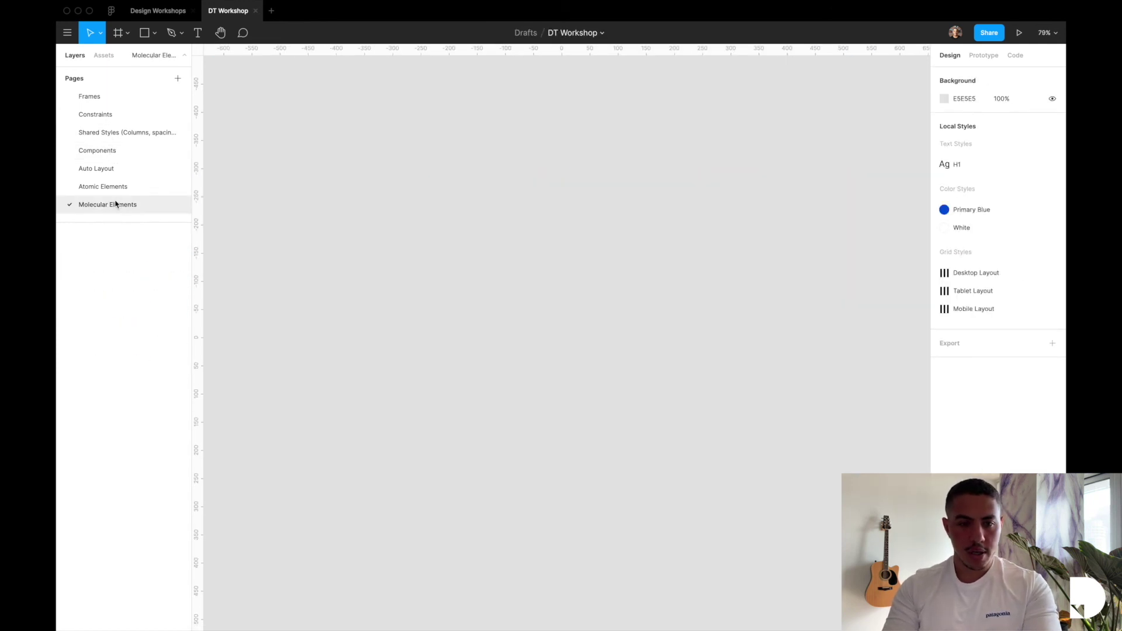
pyautogui.hotkey('ctrl', 'v')
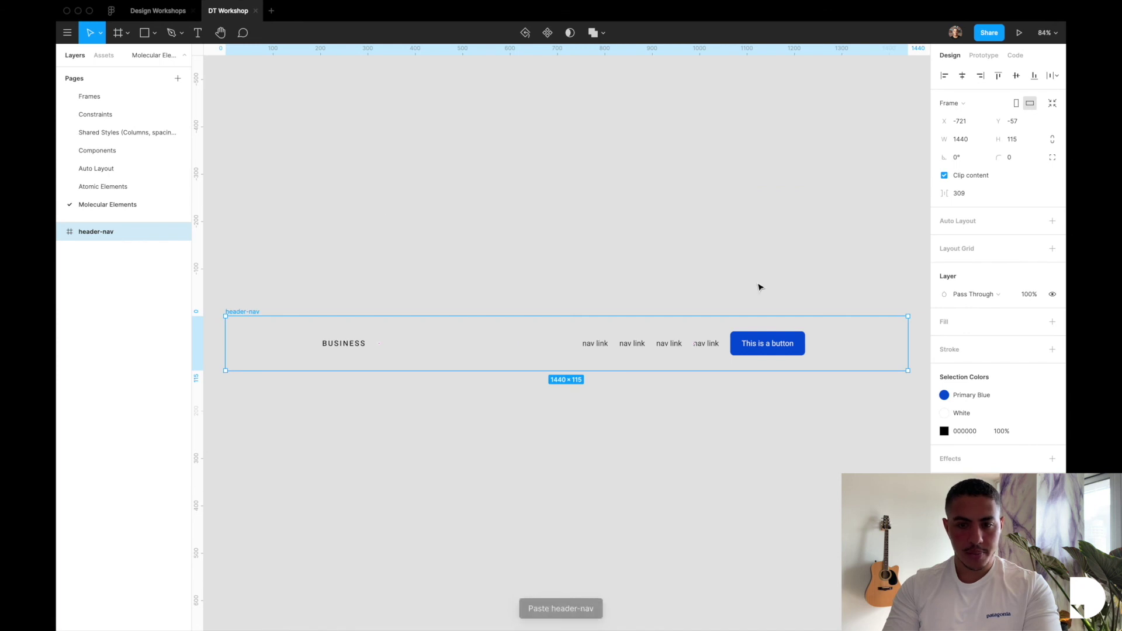
# - Fill the header-nav frame with the White color style and turn it into a component
pyautogui.click(1054, 321)
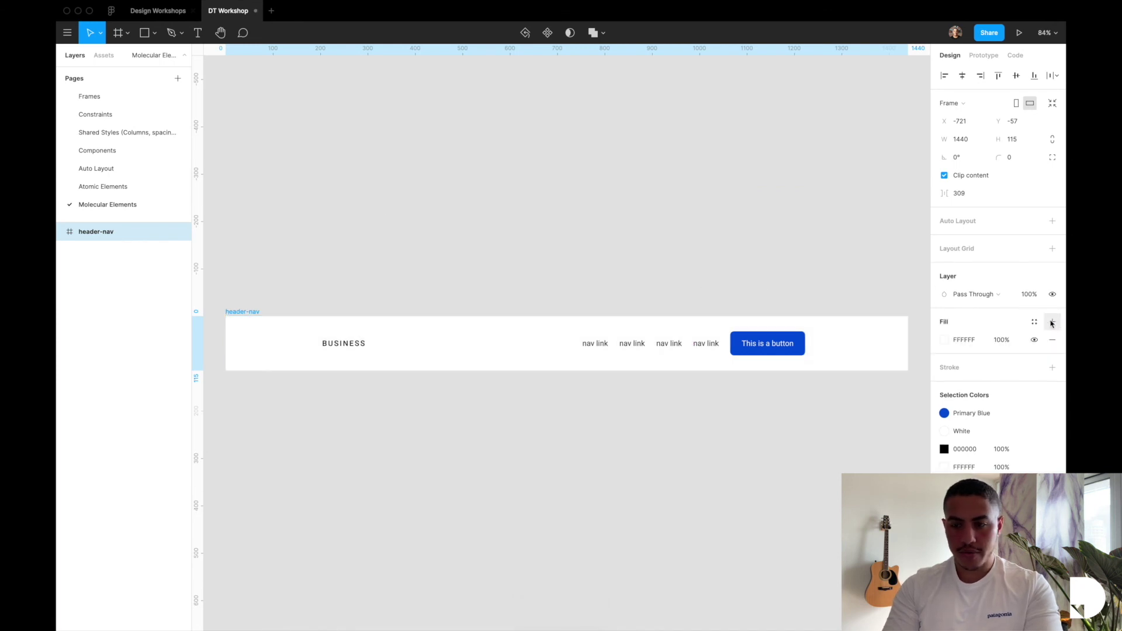
pyautogui.click(1035, 323)
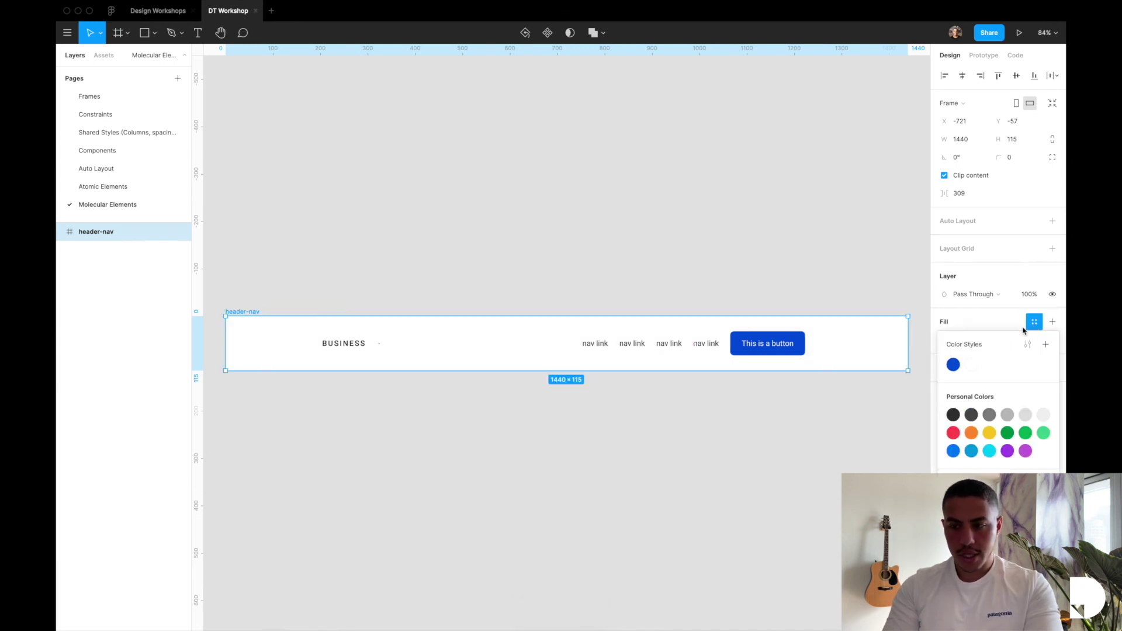
pyautogui.click(972, 367)
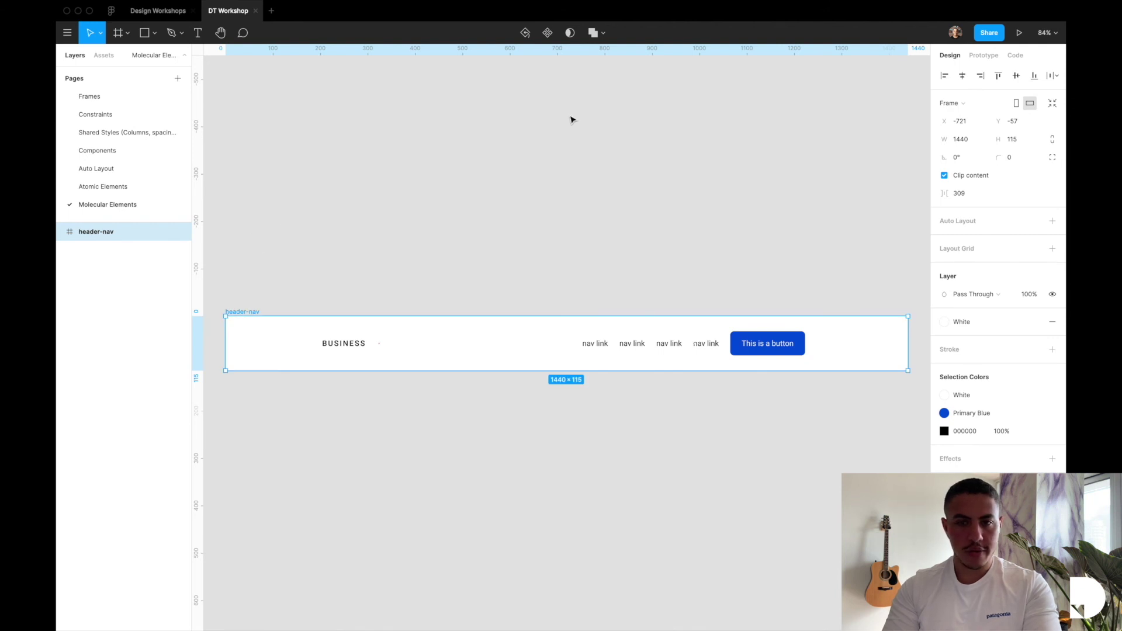
pyautogui.click(550, 40)
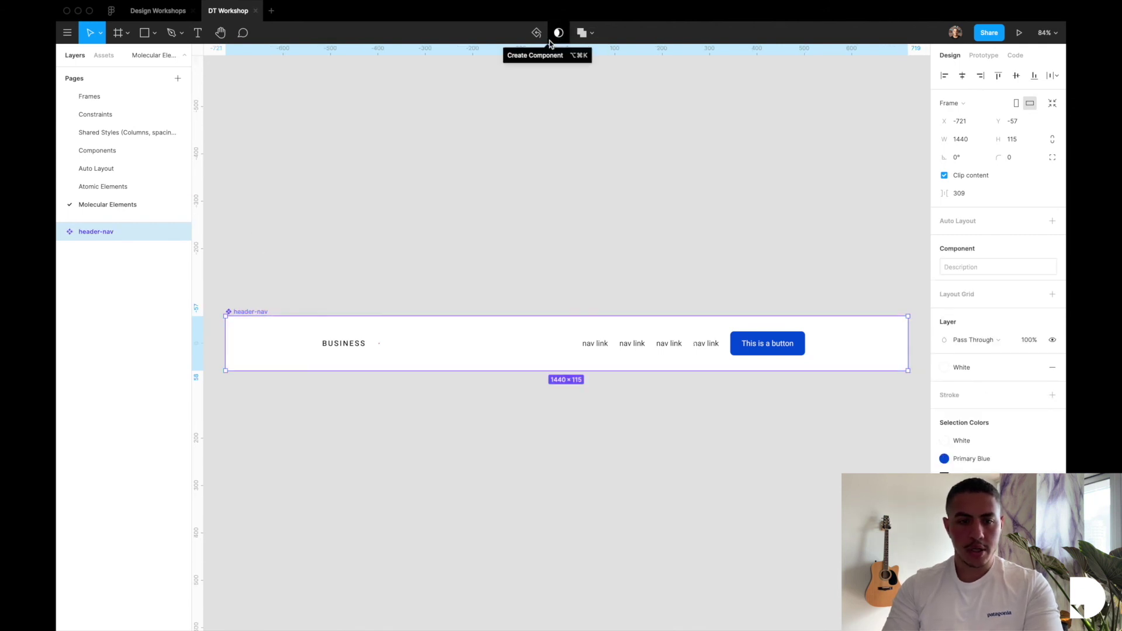
# - Review the local components grouped under Atomic Elements and Molecular Elements
pyautogui.click(104, 57)
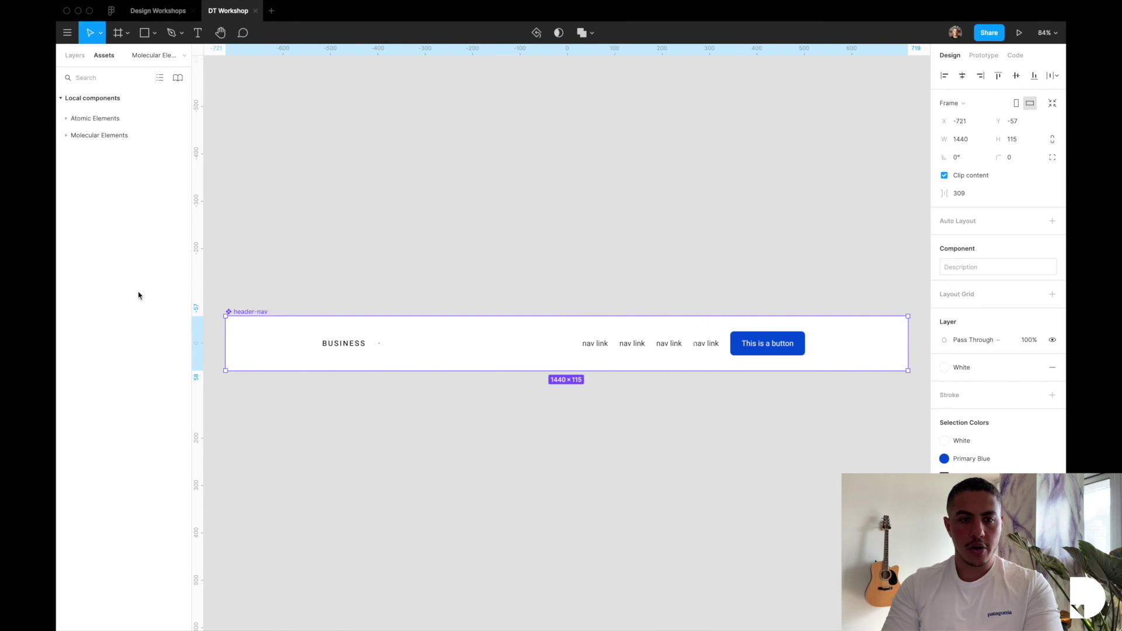
pyautogui.click(93, 119)
pyautogui.press('Escape')
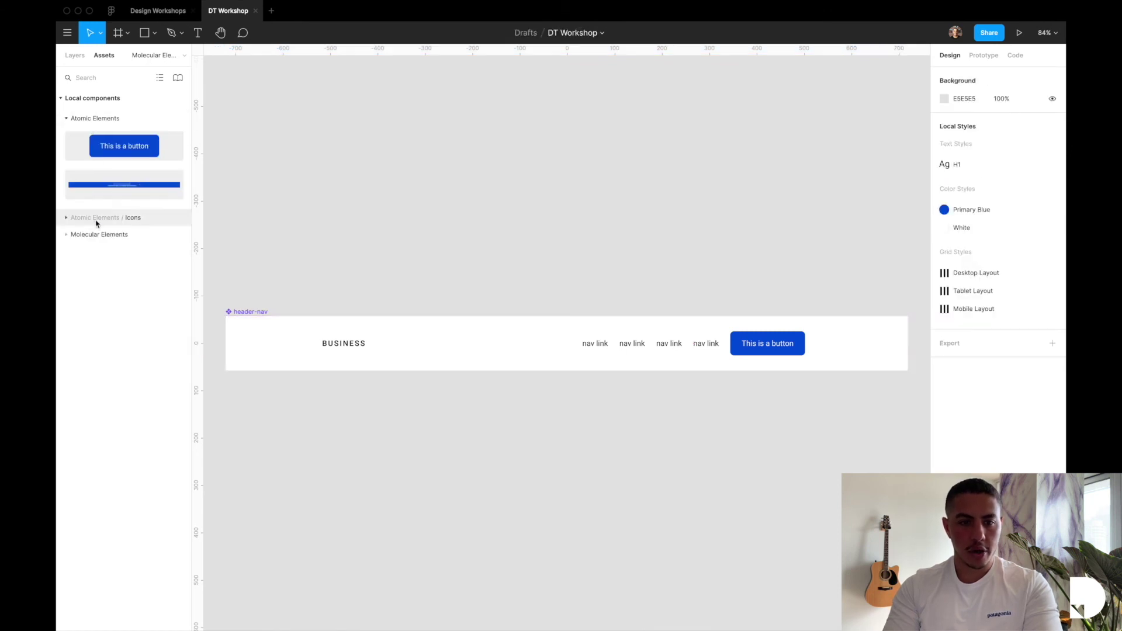
pyautogui.click(88, 220)
pyautogui.click(89, 220)
pyautogui.click(95, 118)
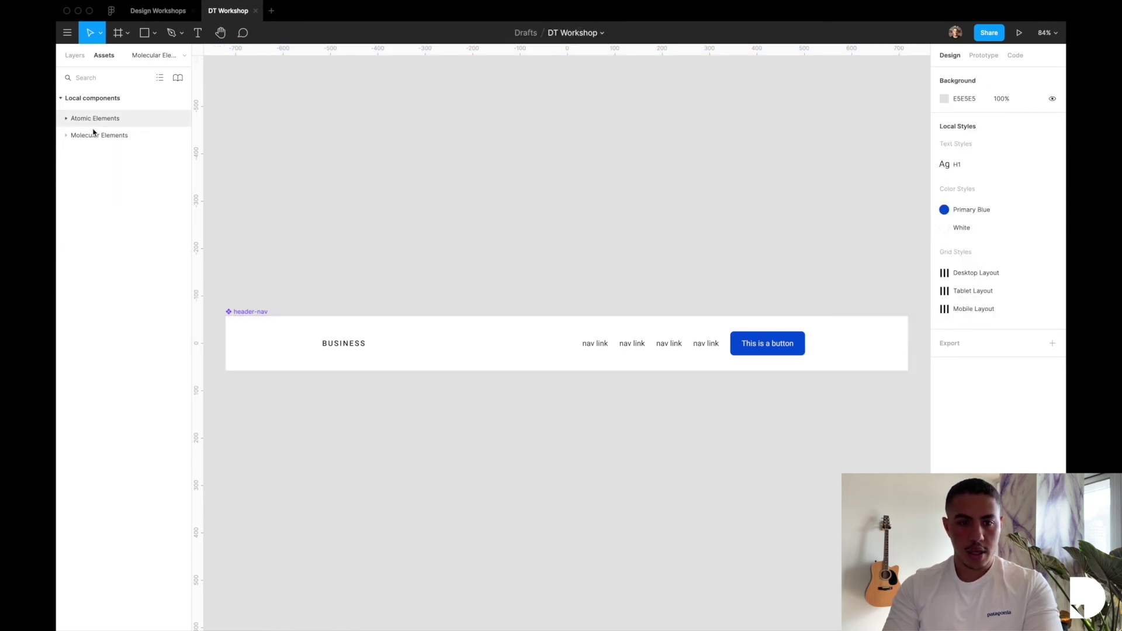
pyautogui.click(95, 135)
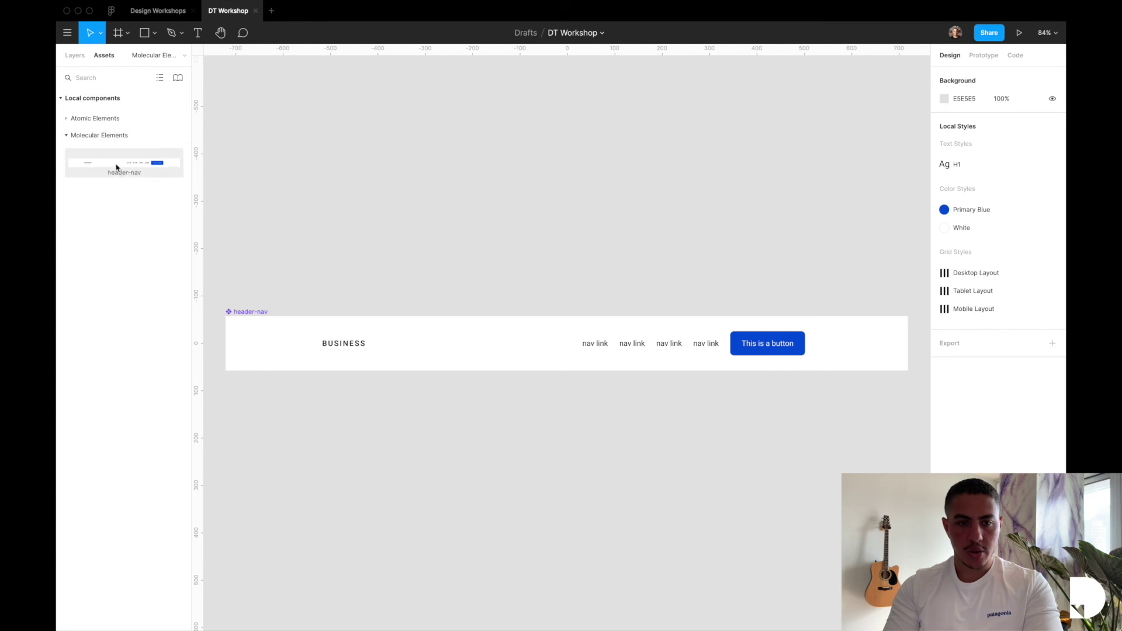
pyautogui.click(115, 144)
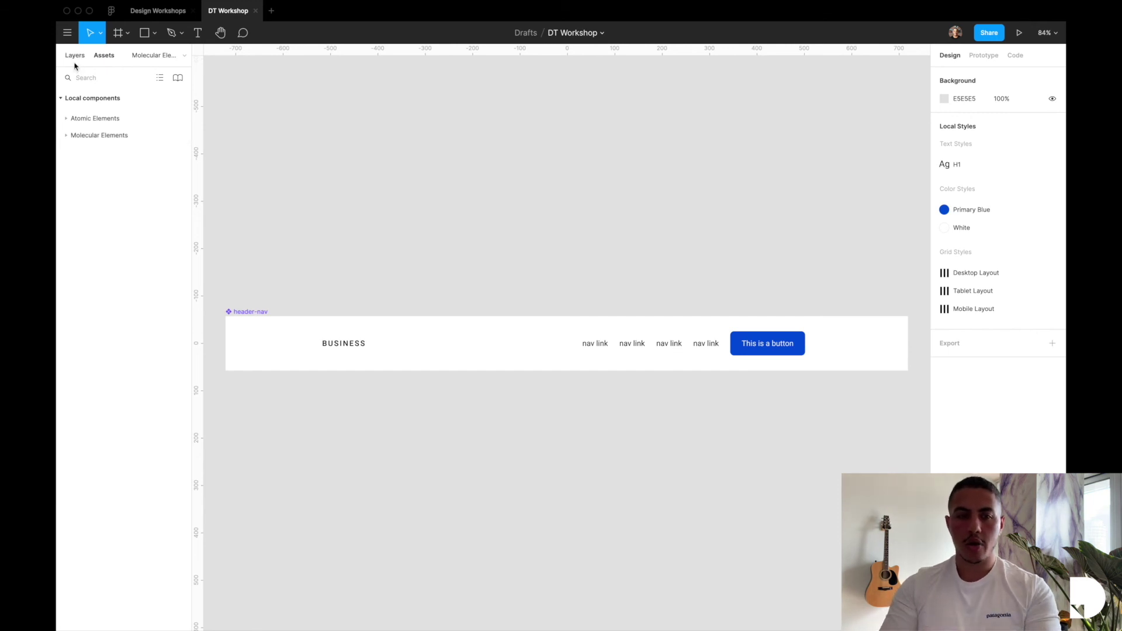
# - Return to the Components page, then collapse and select the header-notification layer in the Desktop - 1 frame
pyautogui.click(76, 60)
pyautogui.click(104, 153)
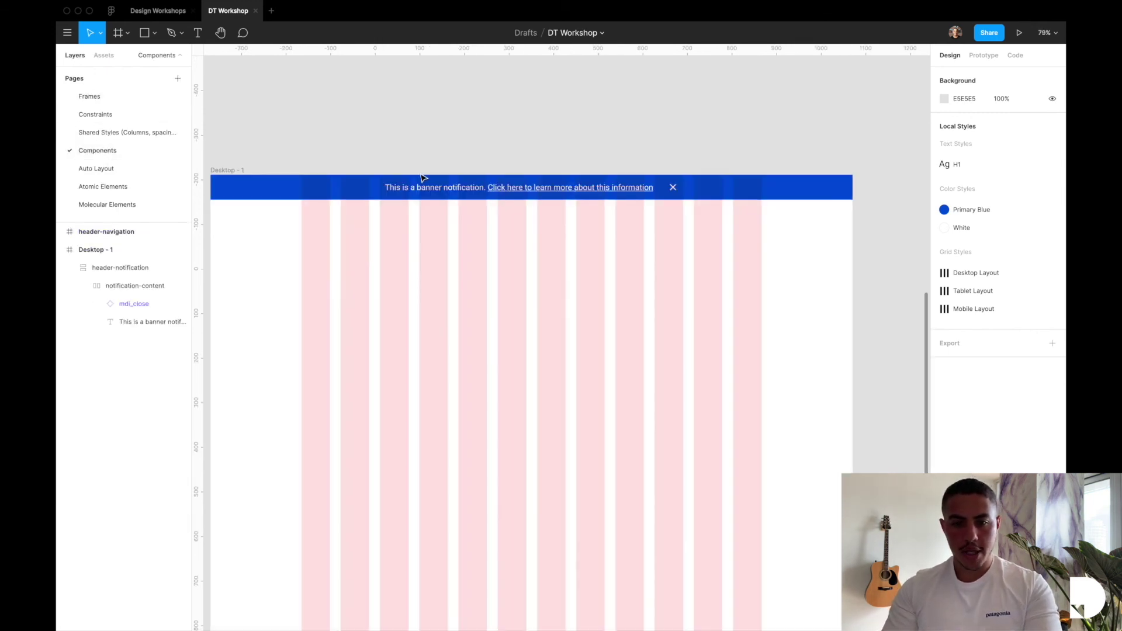
pyautogui.hotkey('shift', '1')
pyautogui.click(159, 268)
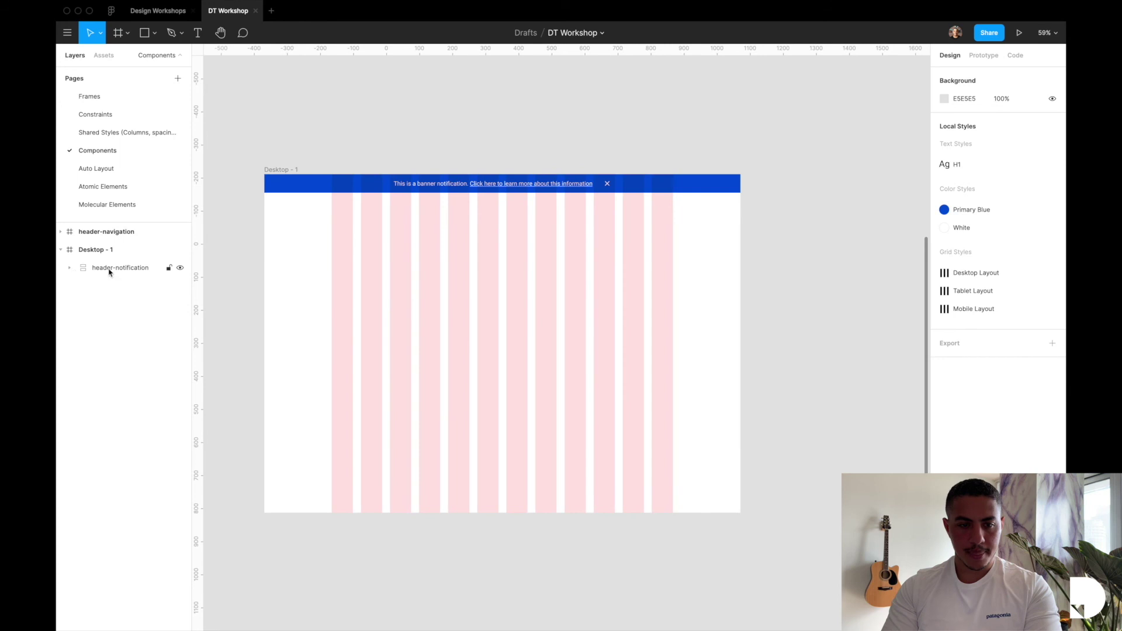
pyautogui.click(88, 267)
# - Place an instance of the header-nav component in Desktop - 1 directly below the notification banner, at X 0, Y 56
pyautogui.click(104, 55)
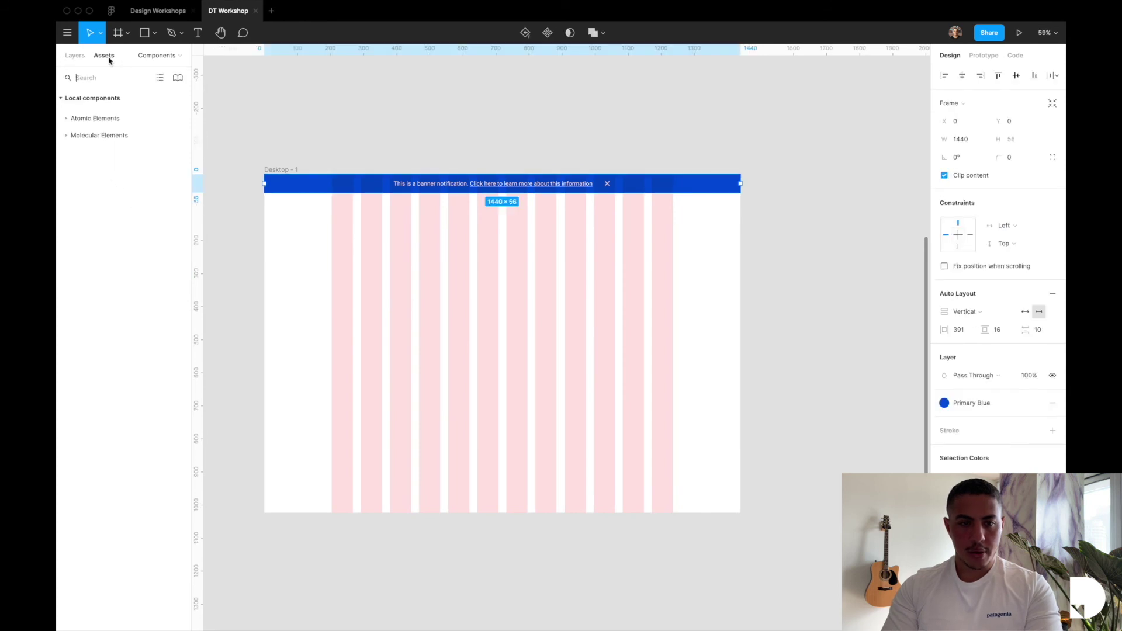
pyautogui.click(83, 135)
pyautogui.moveTo(90, 173); pyautogui.dragTo(364, 226)
pyautogui.moveTo(370, 187); pyautogui.dragTo(378, 218)
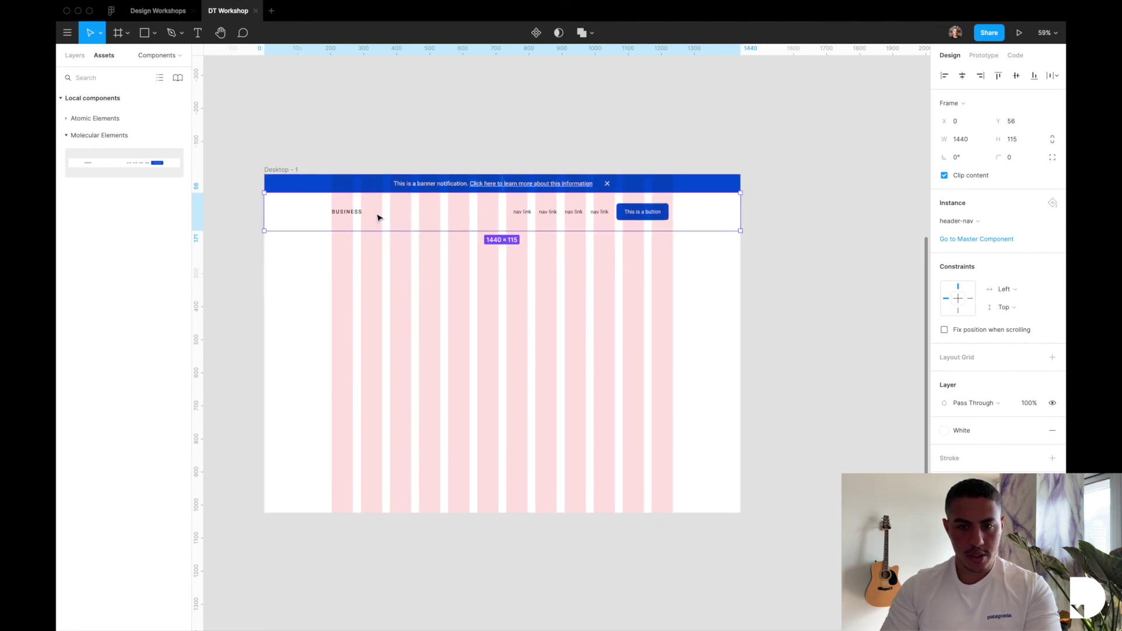
pyautogui.click(74, 55)
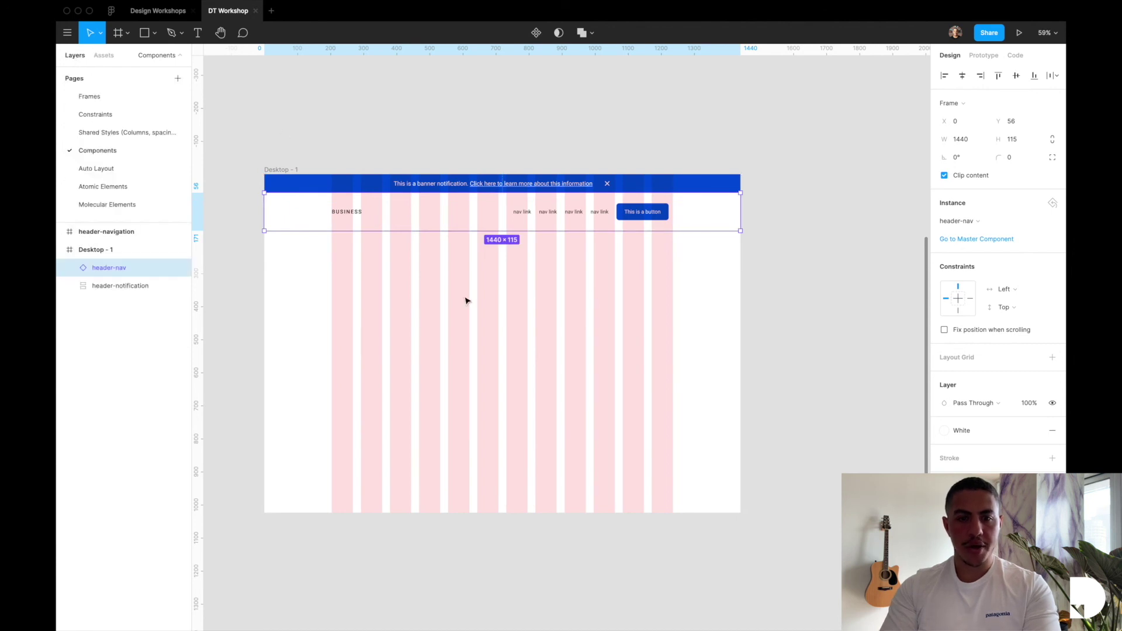